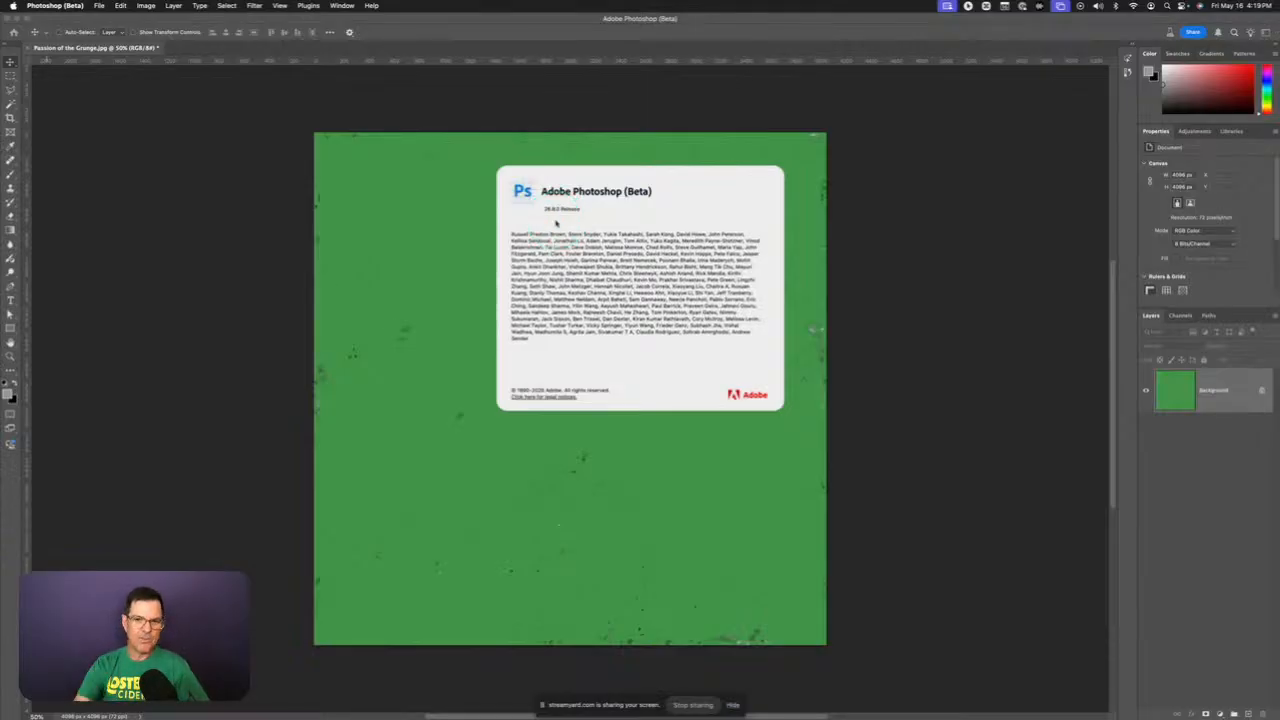
- Check the release version in the About window and close it
click(560, 230)
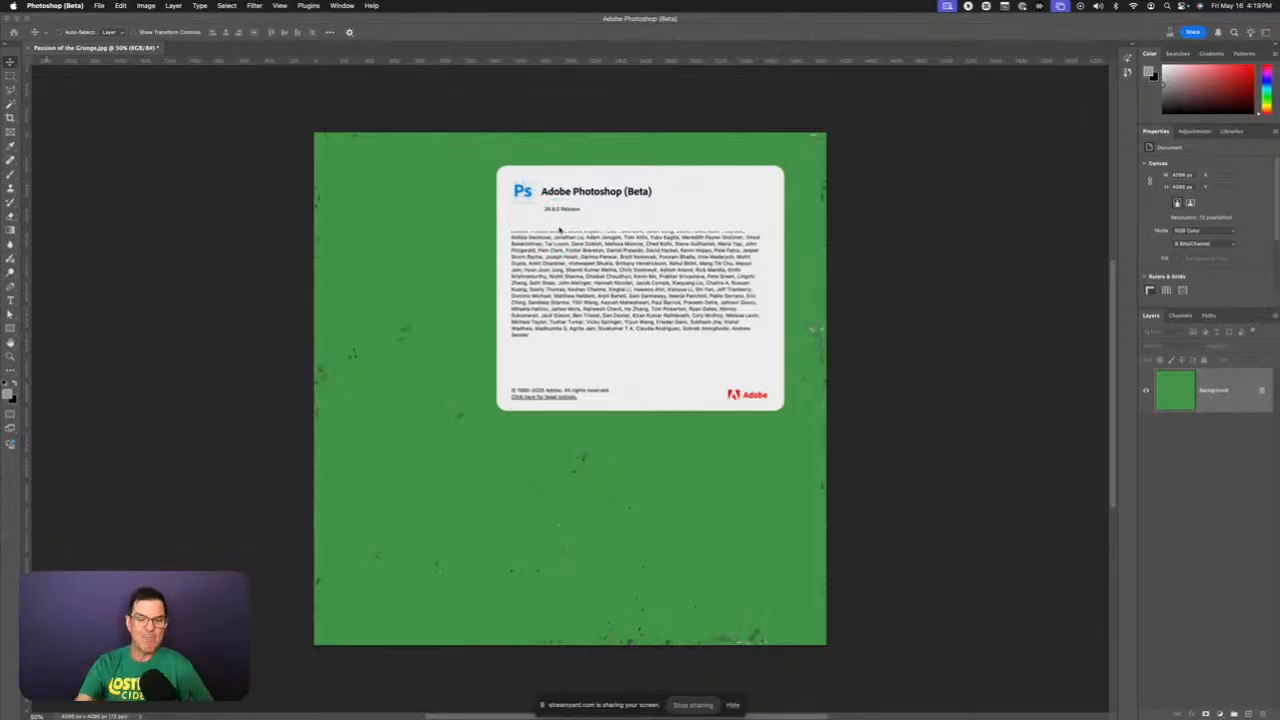
click(244, 203)
click(685, 198)
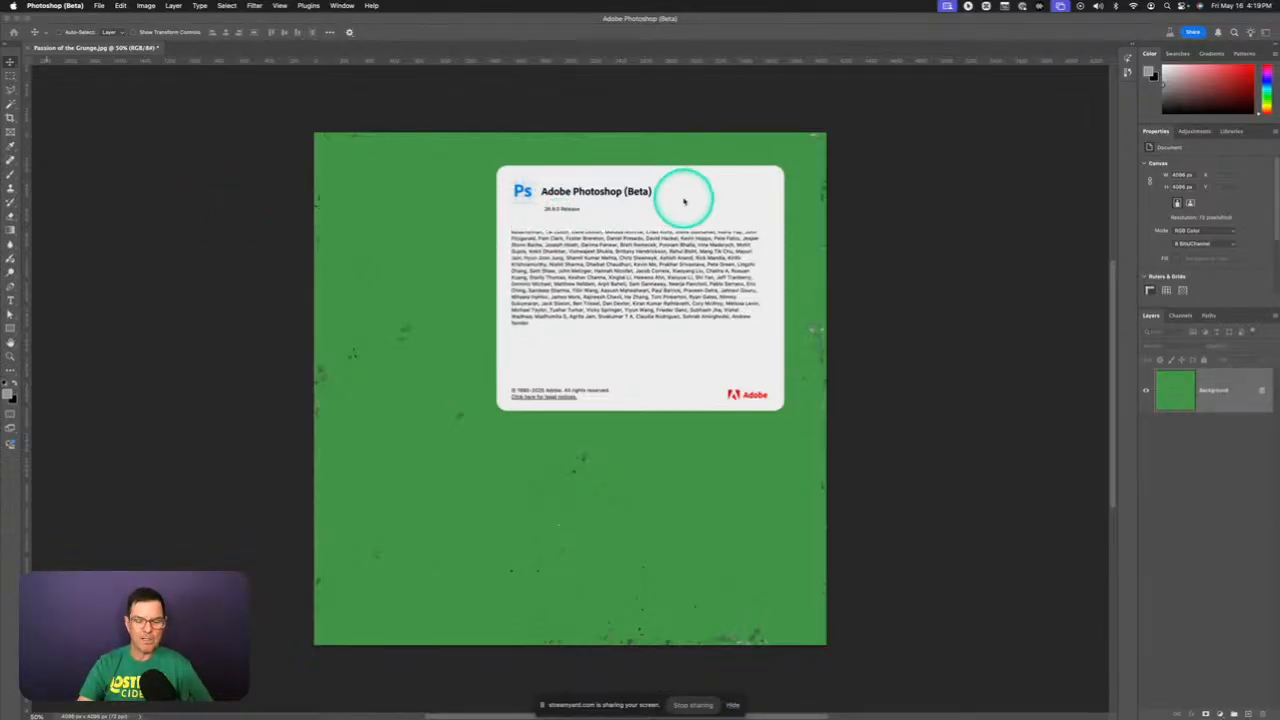
click(685, 201)
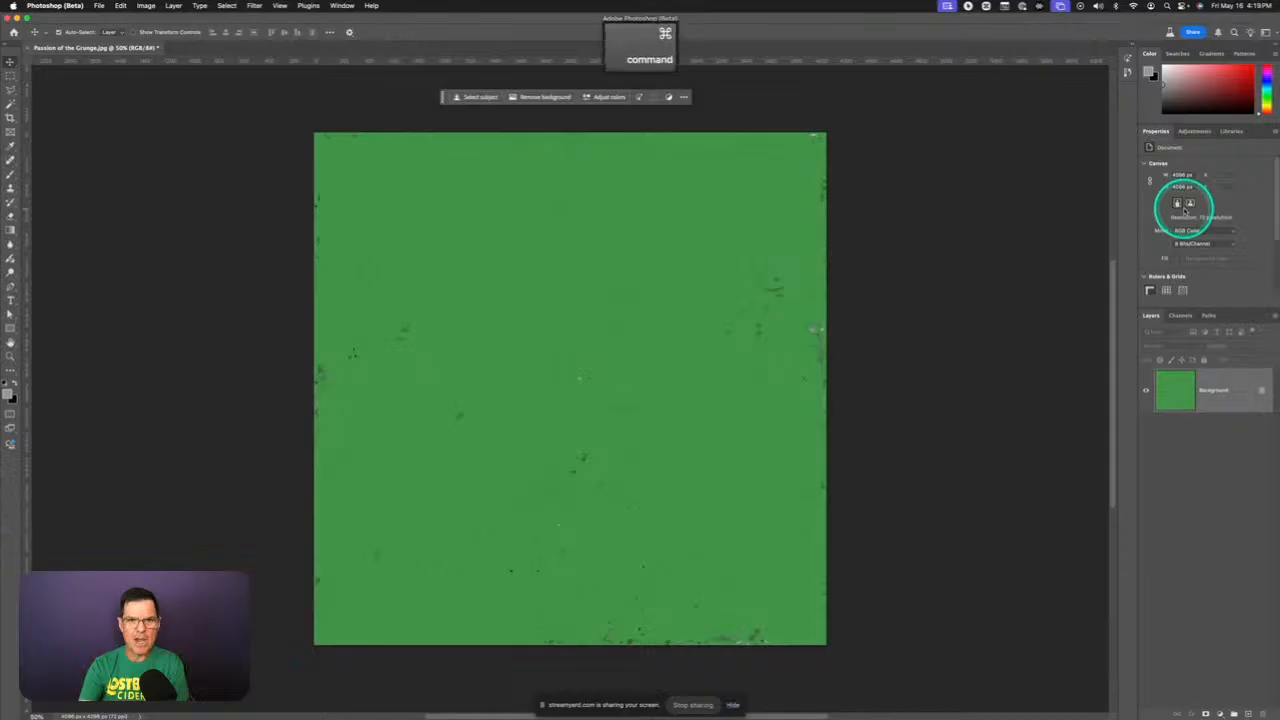
- Add a centre-aligned LOREM IPSUM text line at 205 pt and move it to the middle of the green canvas
key(super+equal)
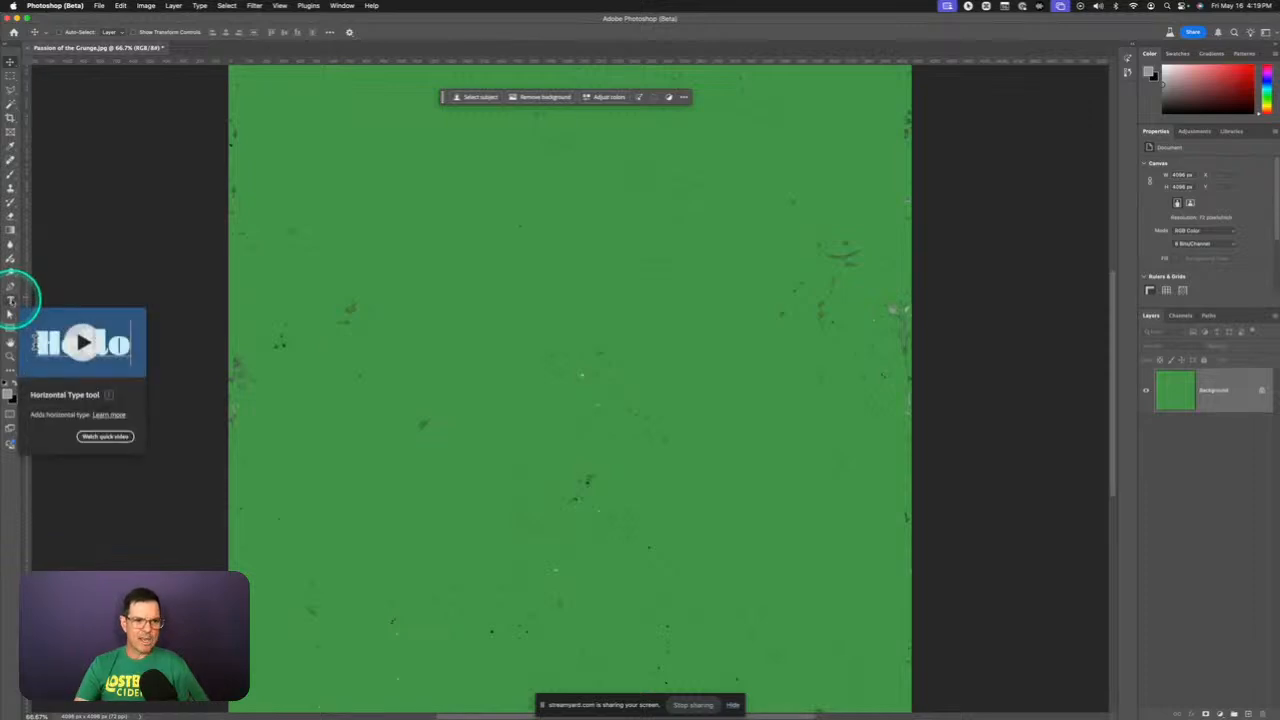
click(11, 300)
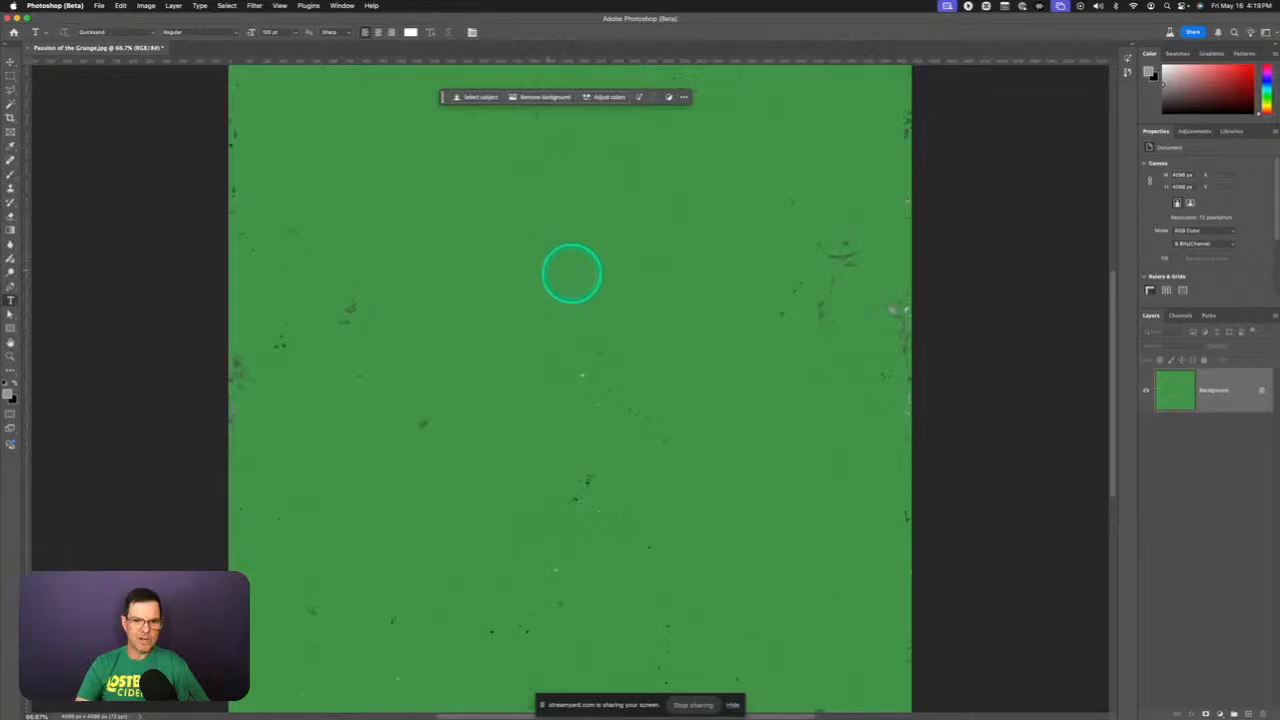
click(547, 270)
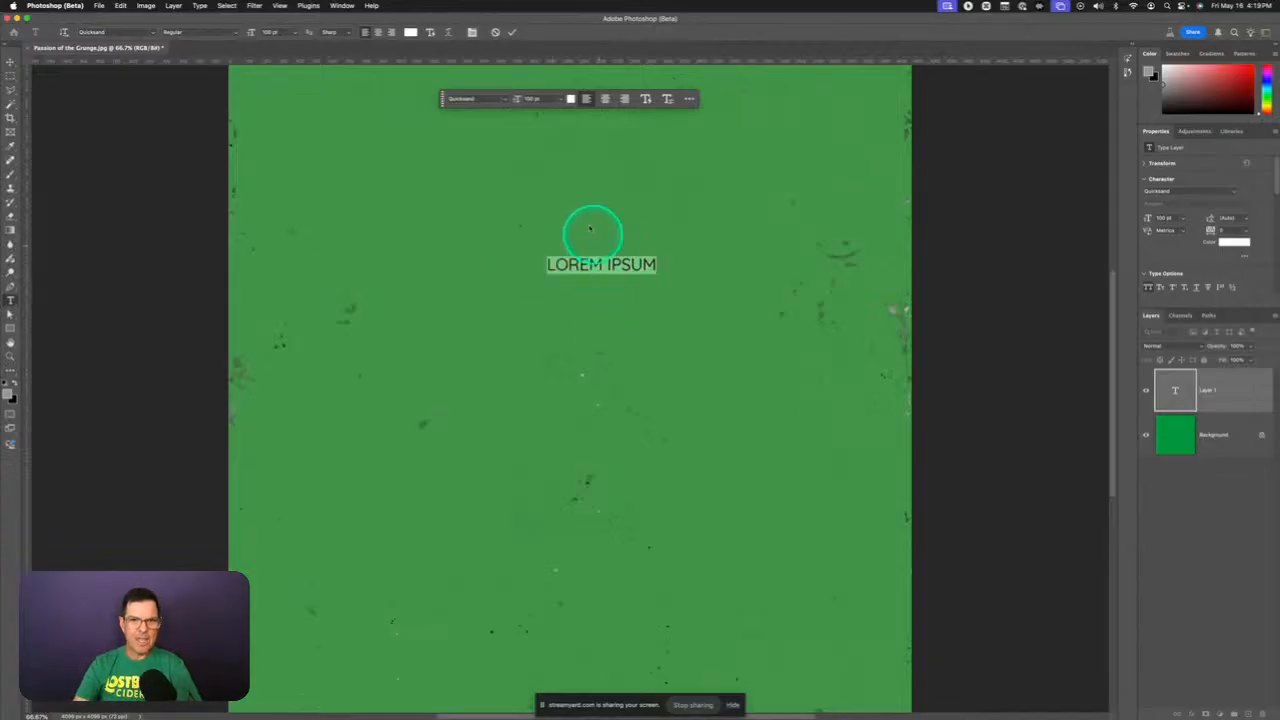
drag(517, 99, 574, 100)
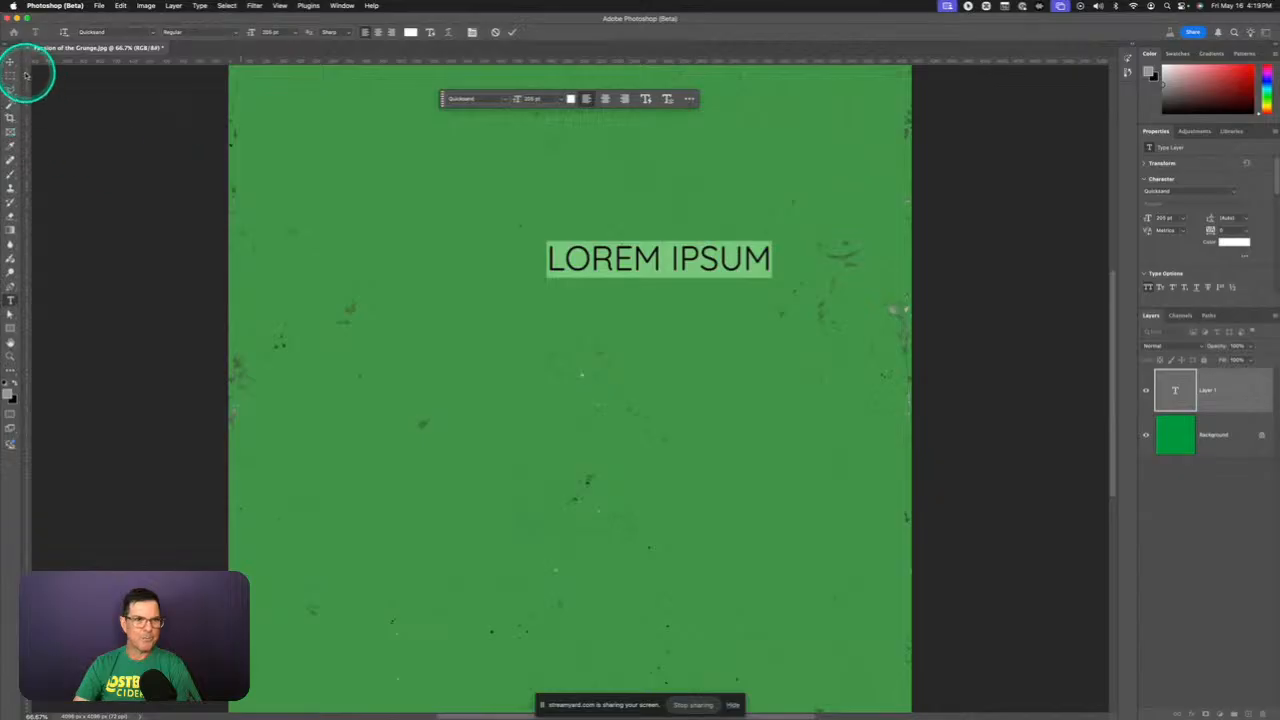
click(607, 99)
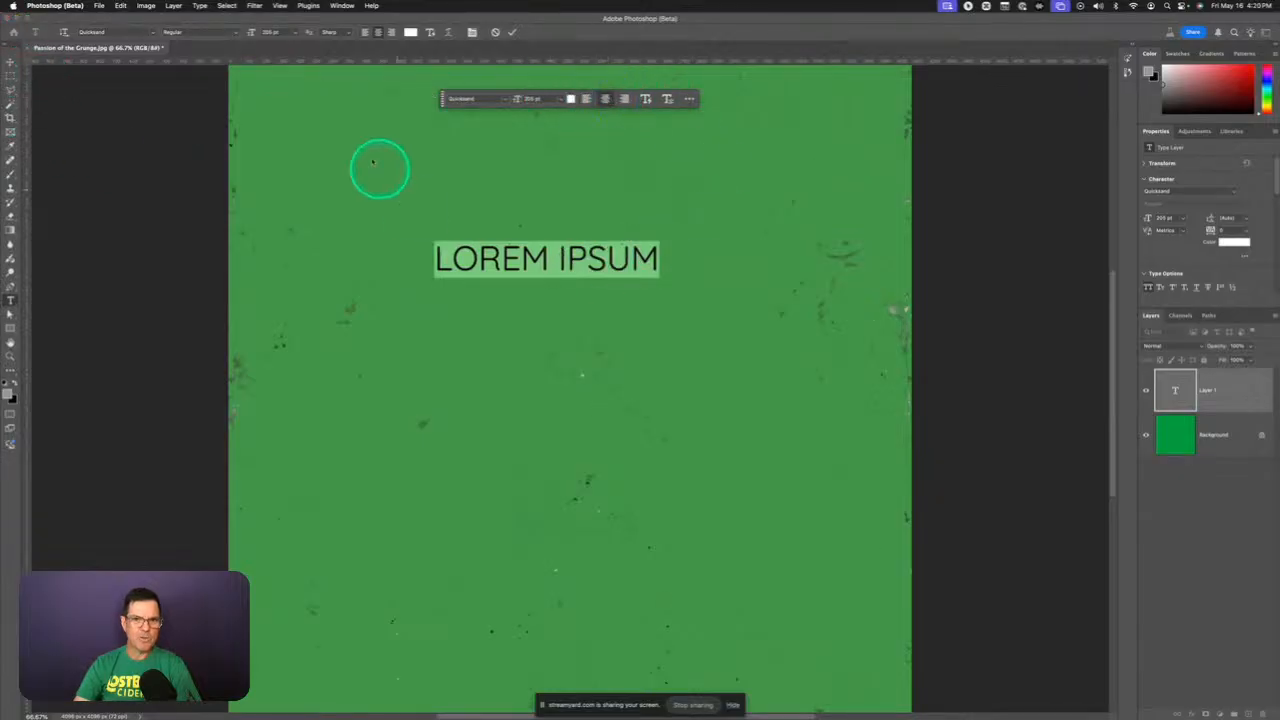
click(10, 61)
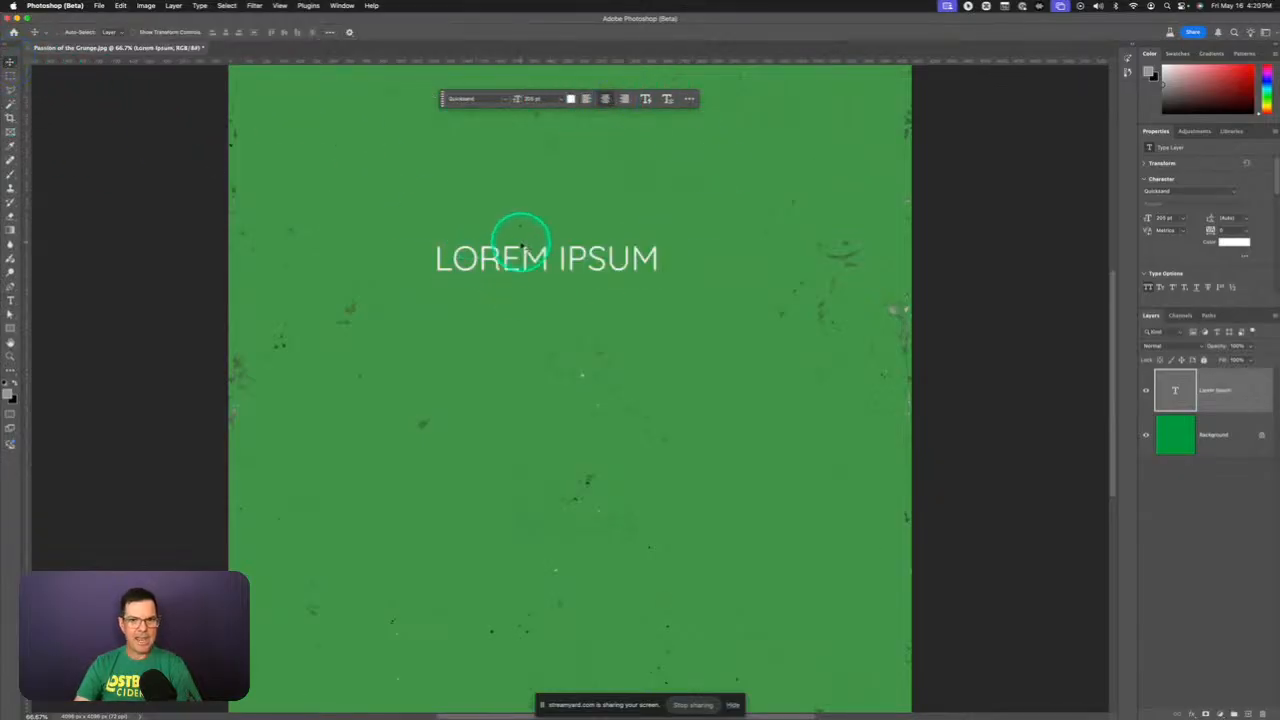
drag(597, 343, 576, 390)
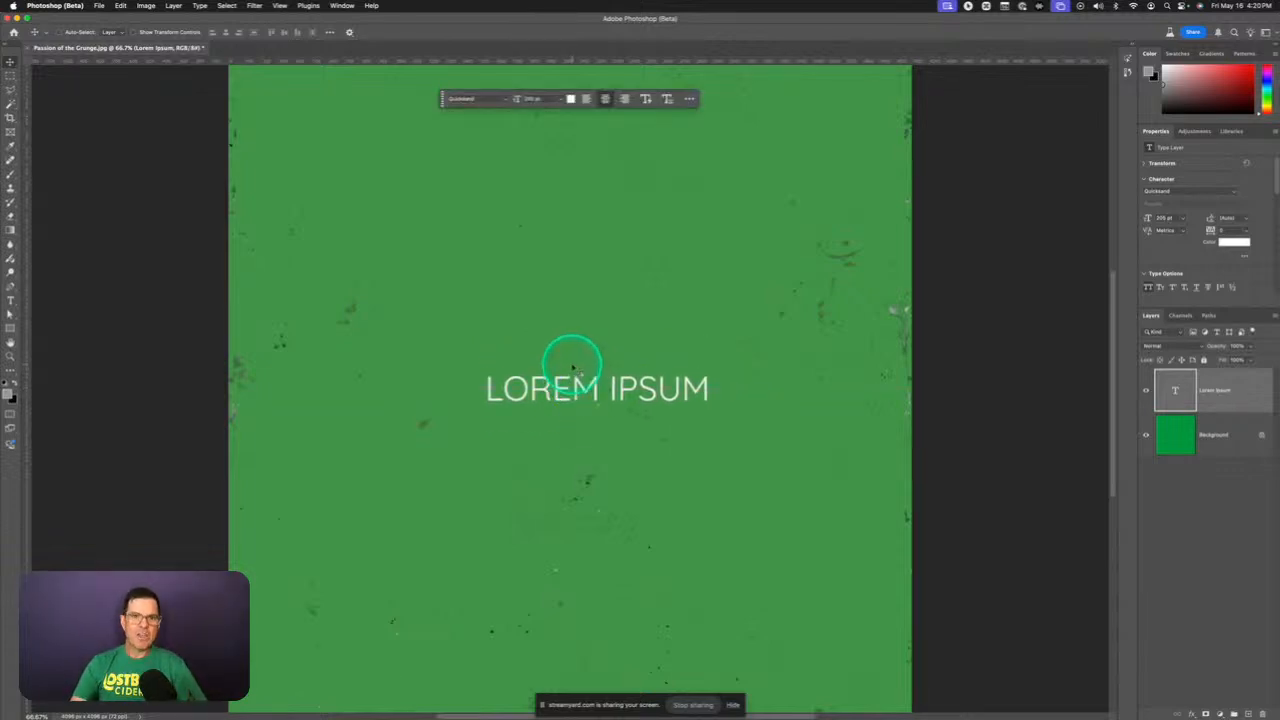
- Try faux bold and faux italic on the LOREM IPSUM text, turning each off again
click(668, 100)
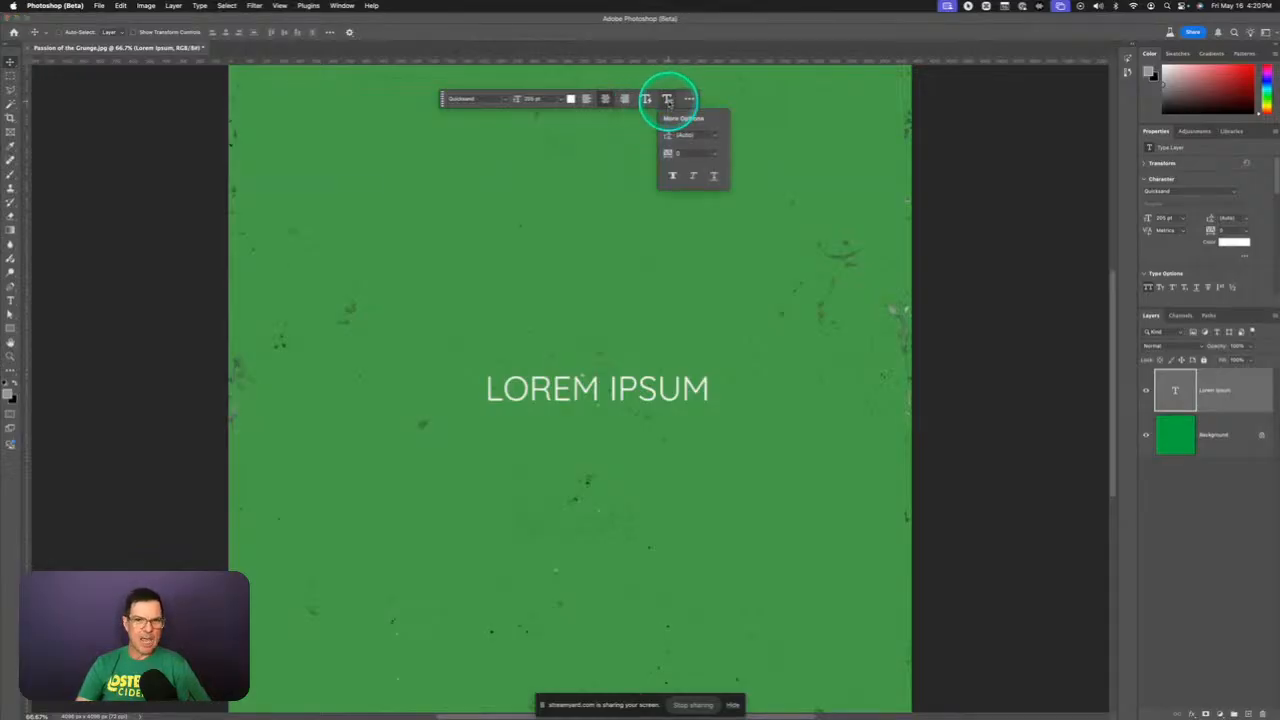
click(673, 177)
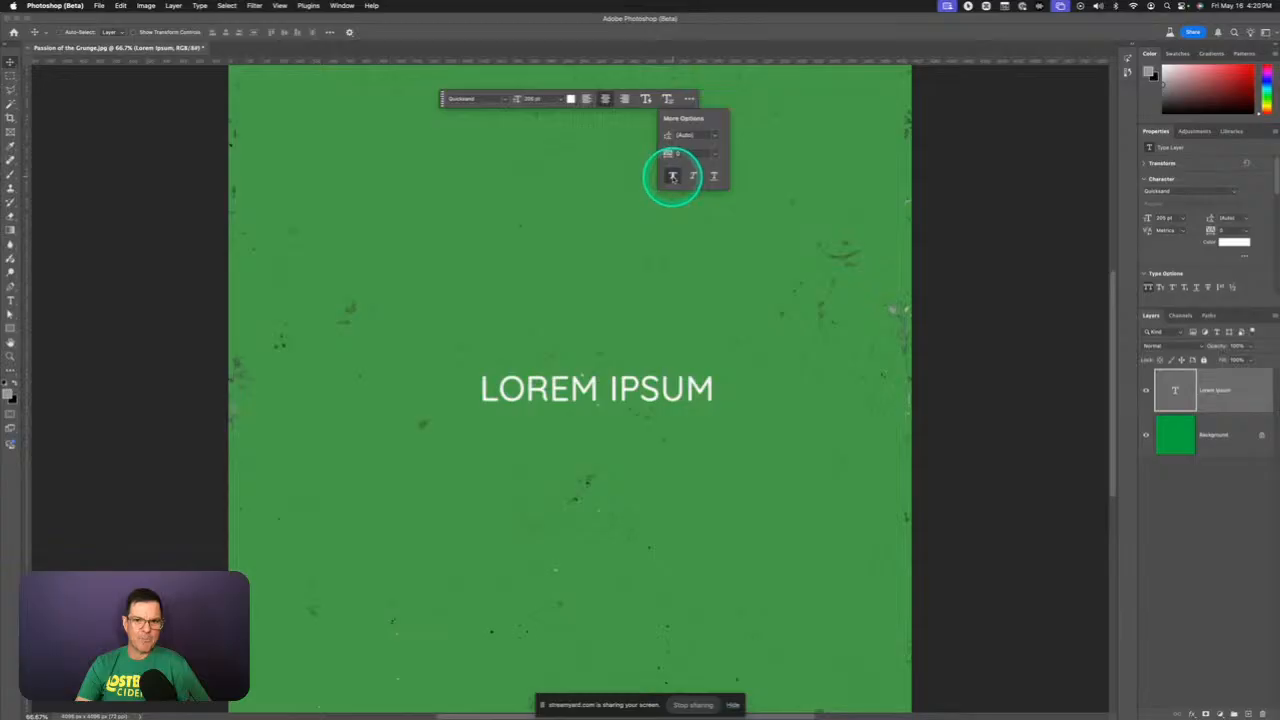
click(674, 177)
click(688, 176)
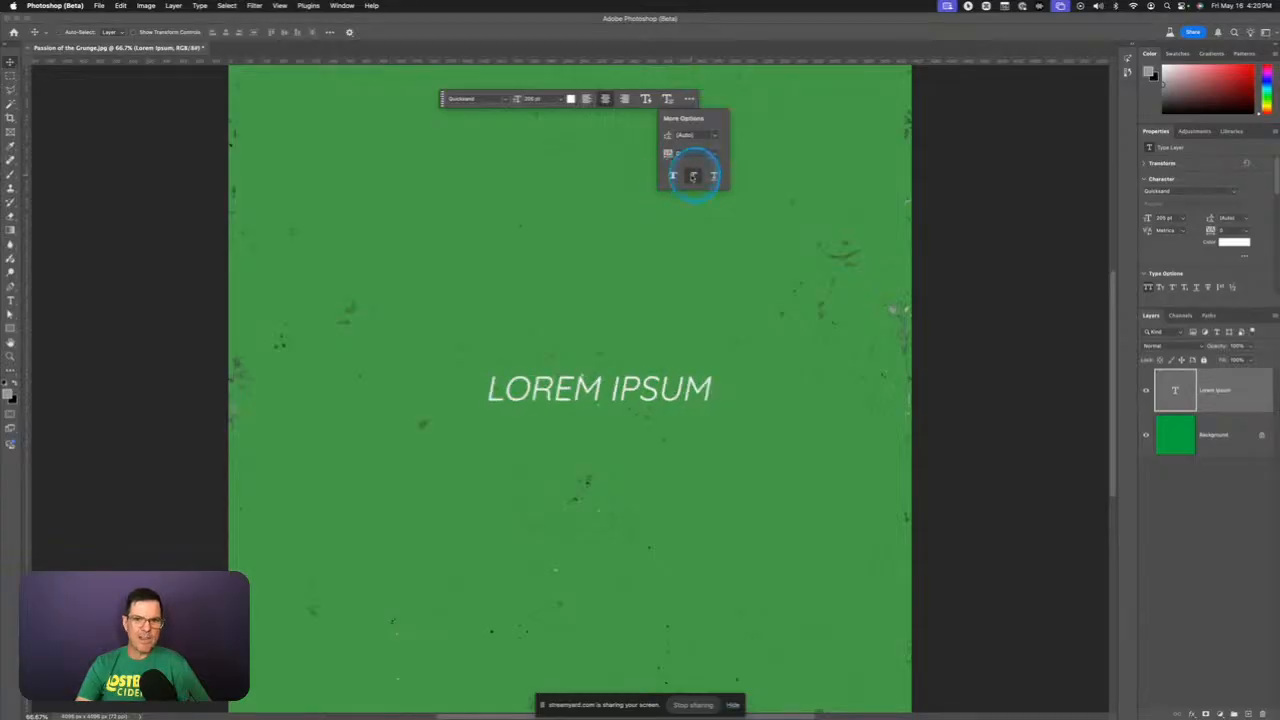
click(688, 176)
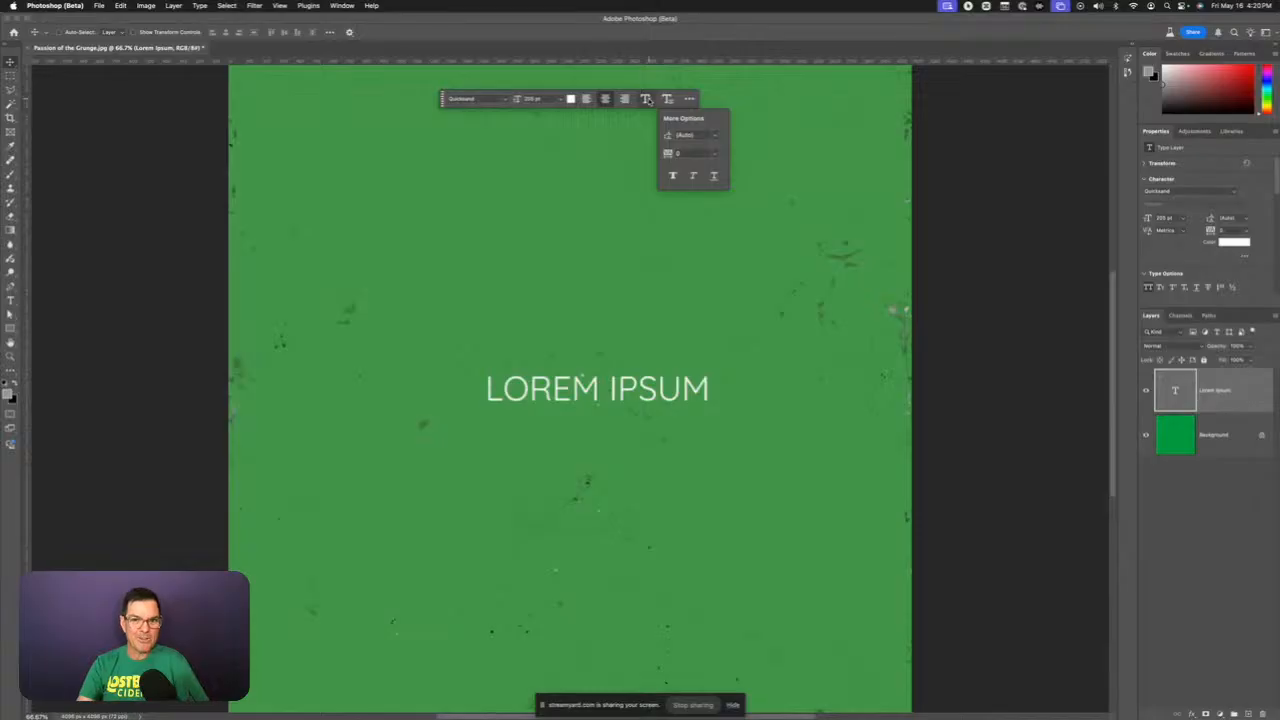
- Convert the LOREM IPSUM line to dynamic text and switch it back to ordinary text
click(645, 99)
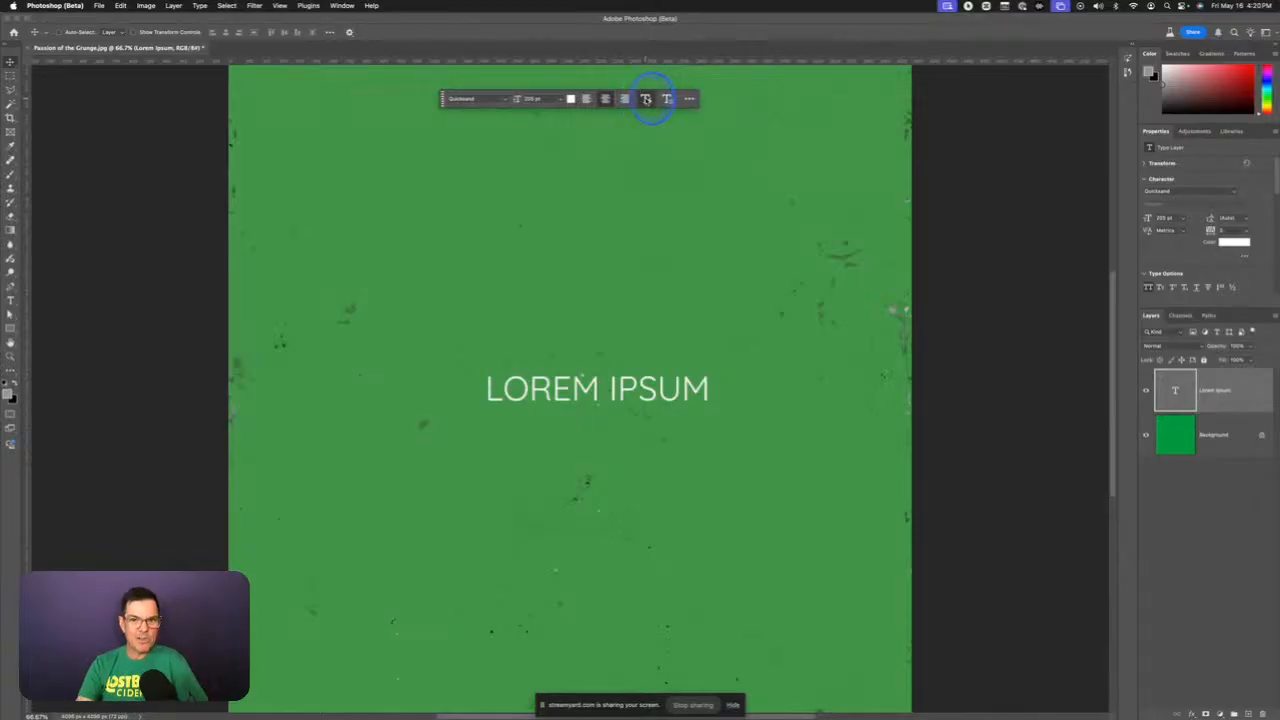
click(646, 99)
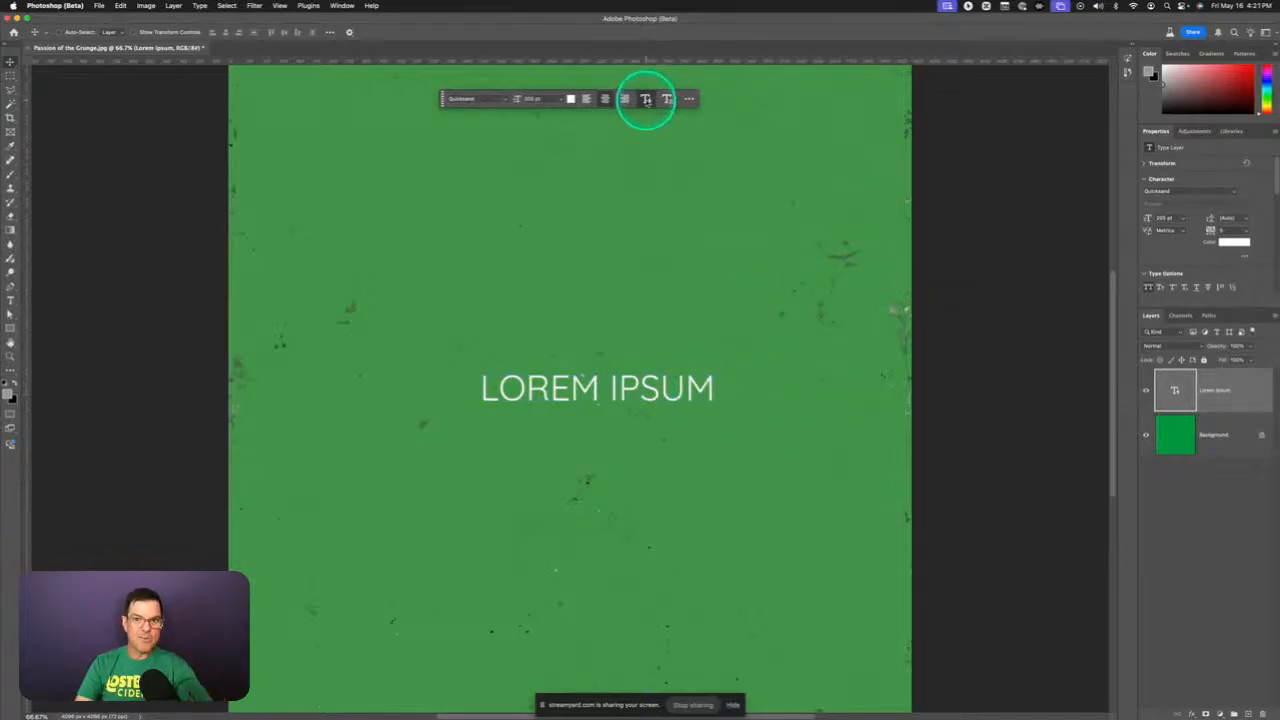
click(646, 99)
- Open the LOREM IPSUM text for editing and extend the bottom edge of its text box downward
click(614, 387)
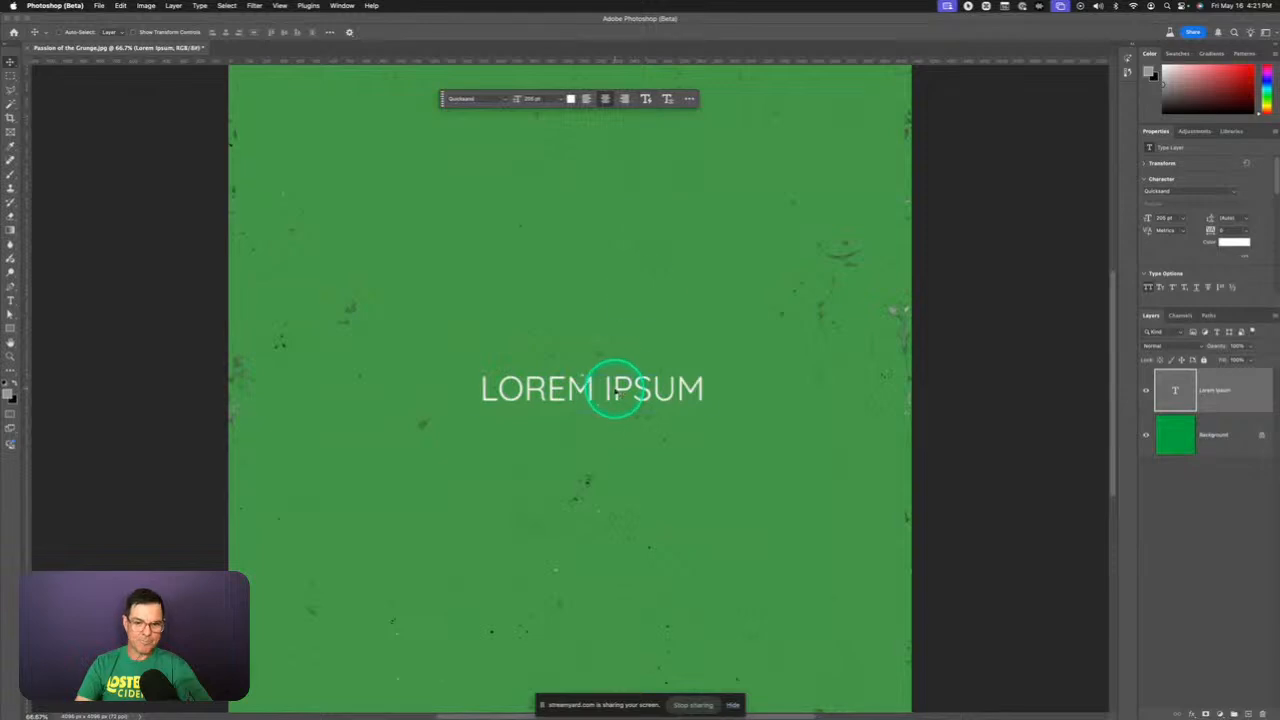
double_click(621, 387)
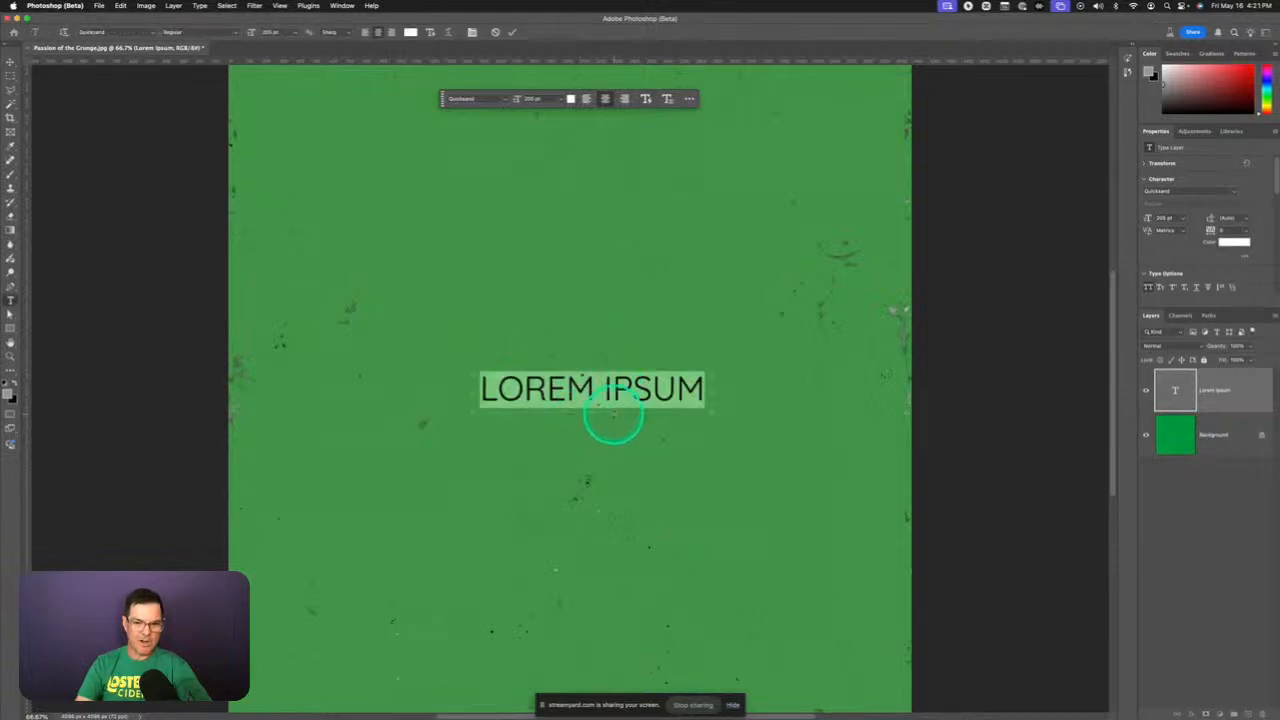
drag(592, 412, 608, 543)
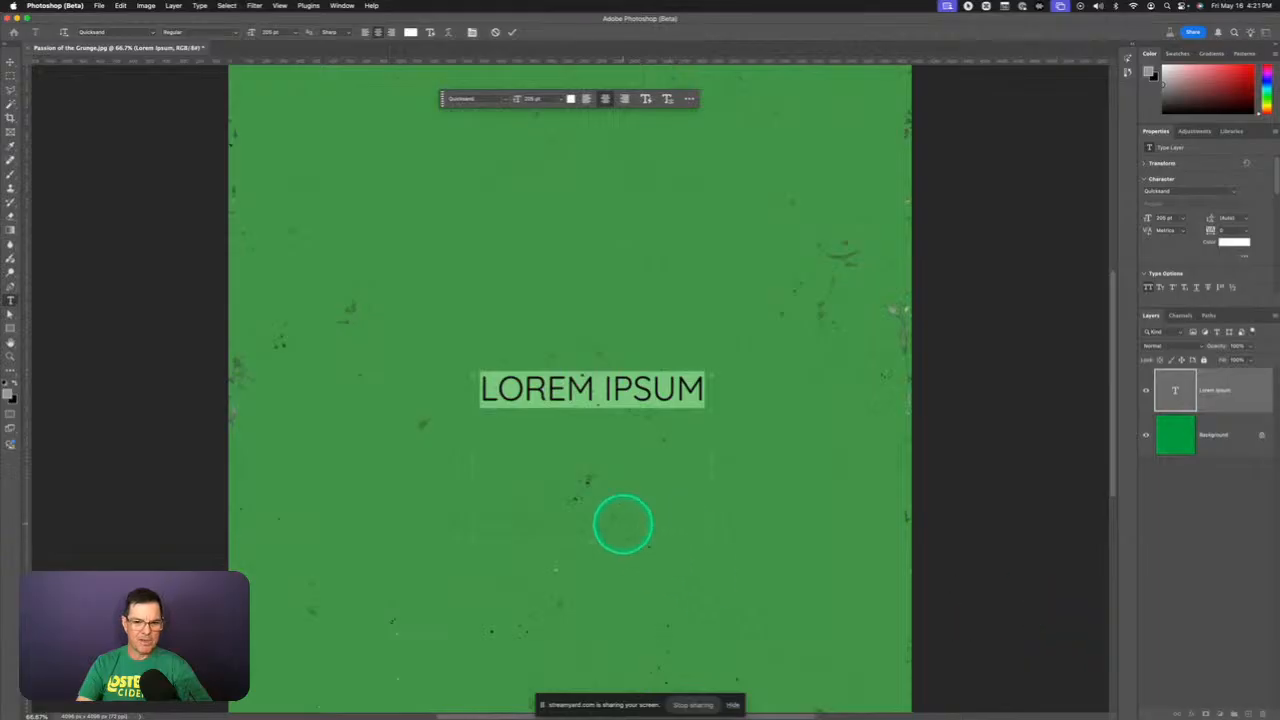
- Copy the LOREM IPSUM line and paste it twice below on new lines within the same text box
triple_click(634, 386)
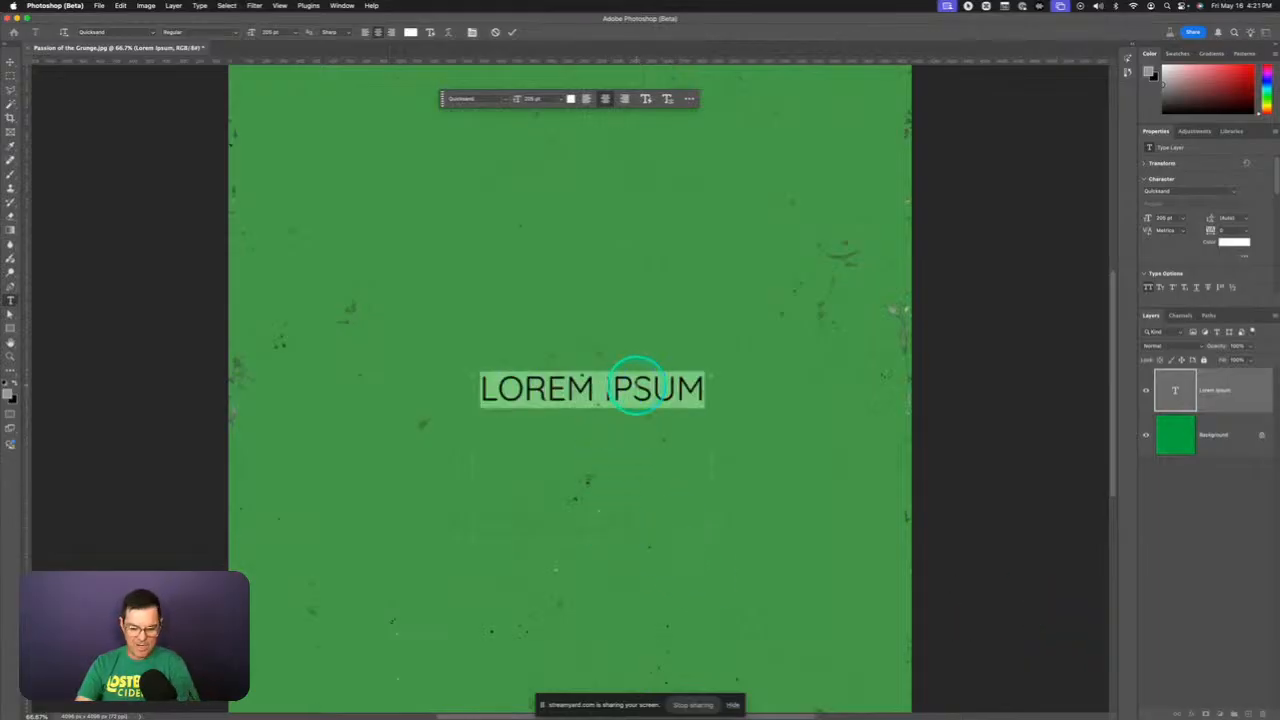
key(super+c)
key(Right)
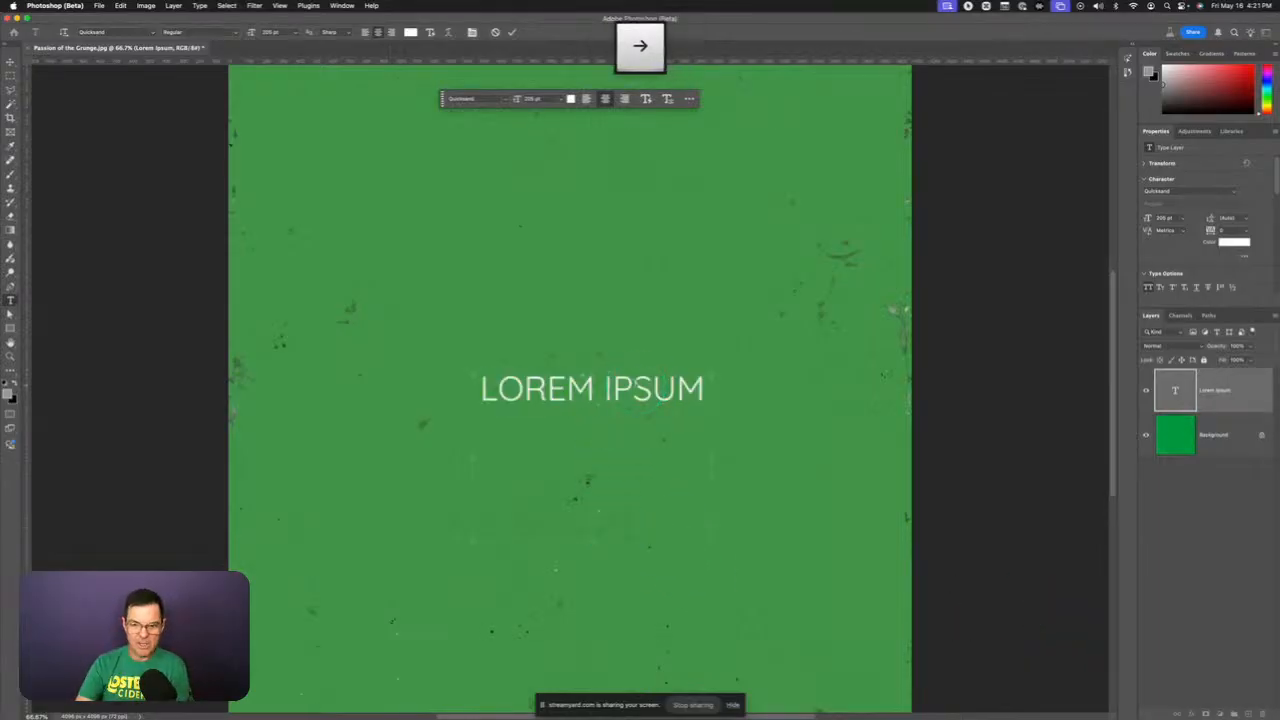
key(Return)
key(super+v)
key(Return)
key(super+v)
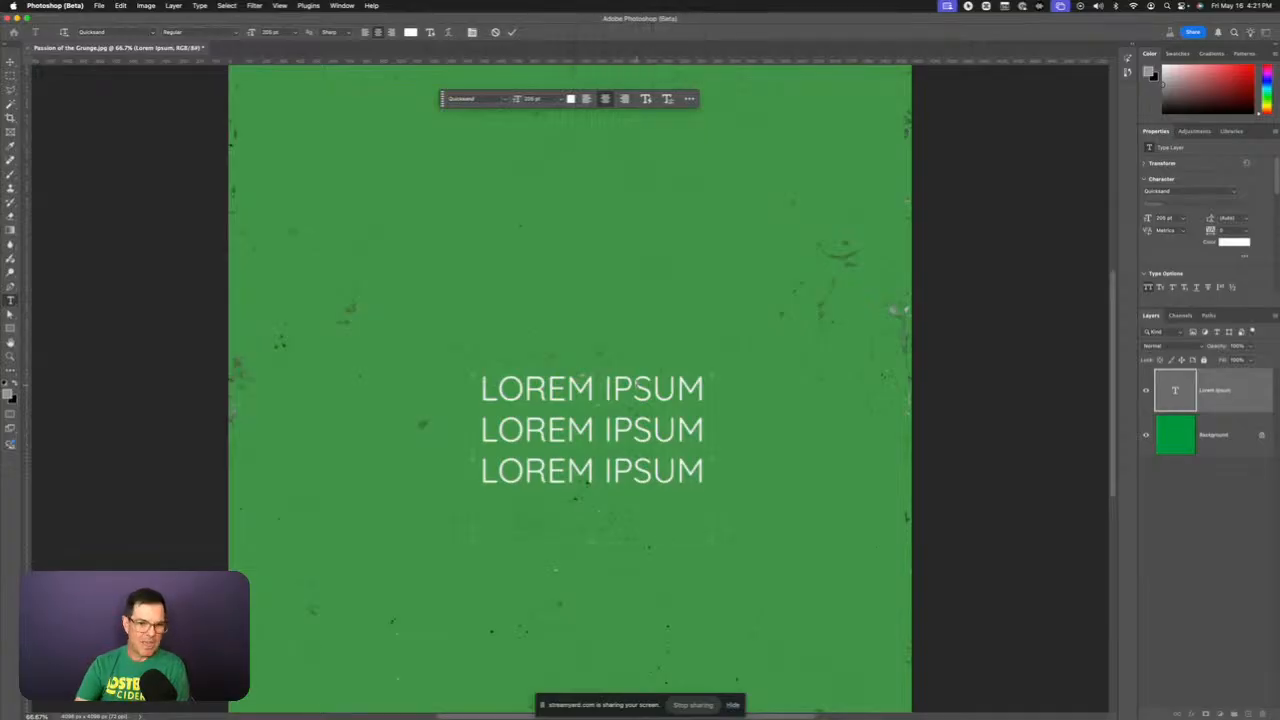
- Undo the last pasted line and delete the second LOREM IPSUM line, leaving a single line of text
super+click(634, 384)
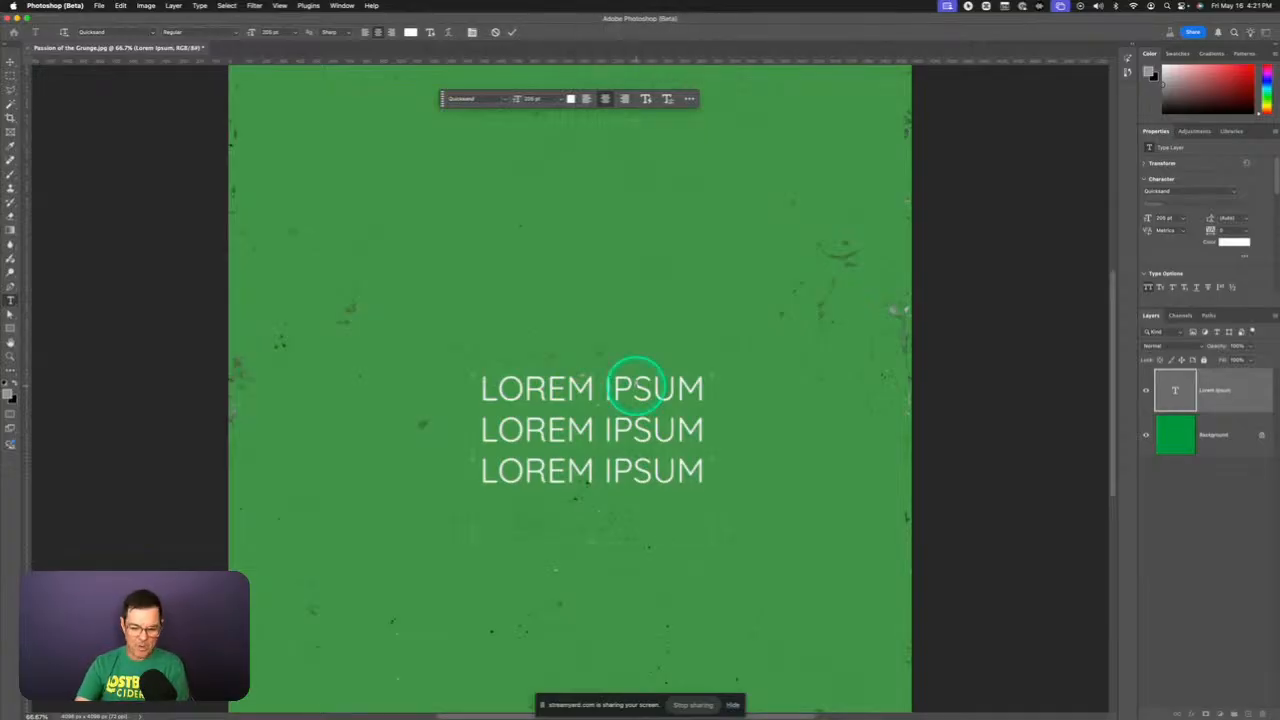
key(super+z)
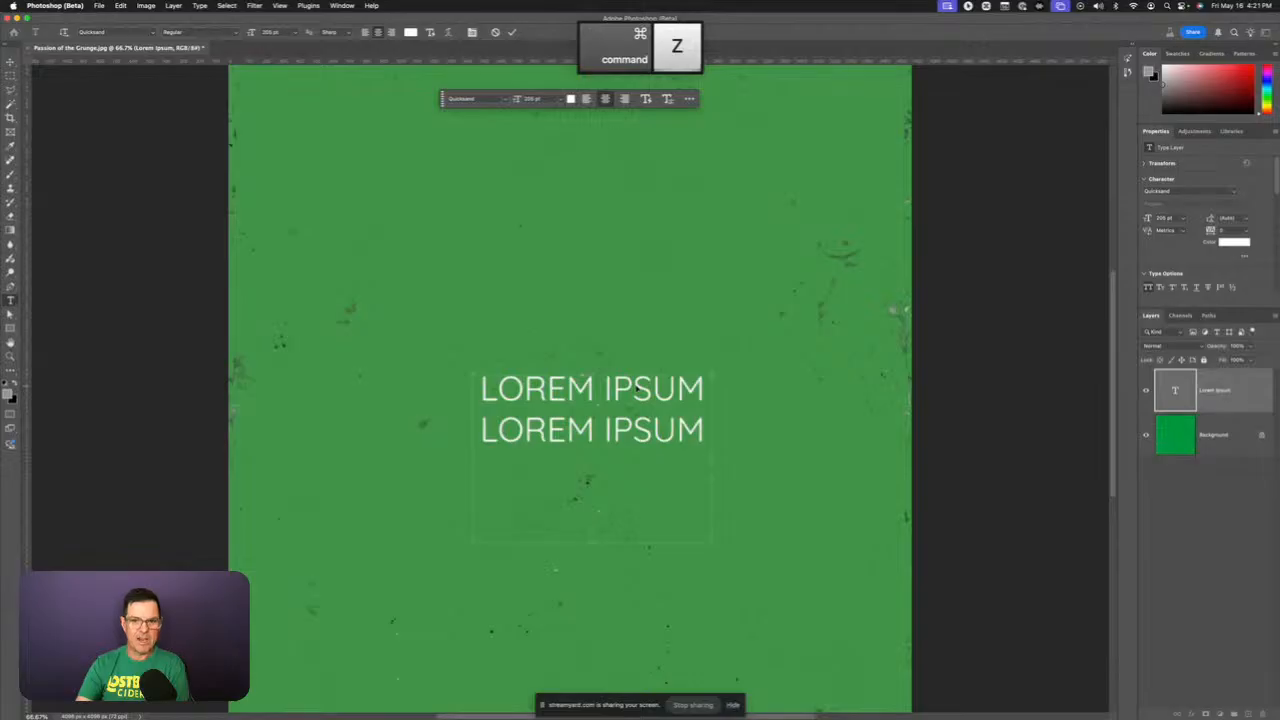
click(590, 428)
triple_click(590, 428)
key(BackSpace)
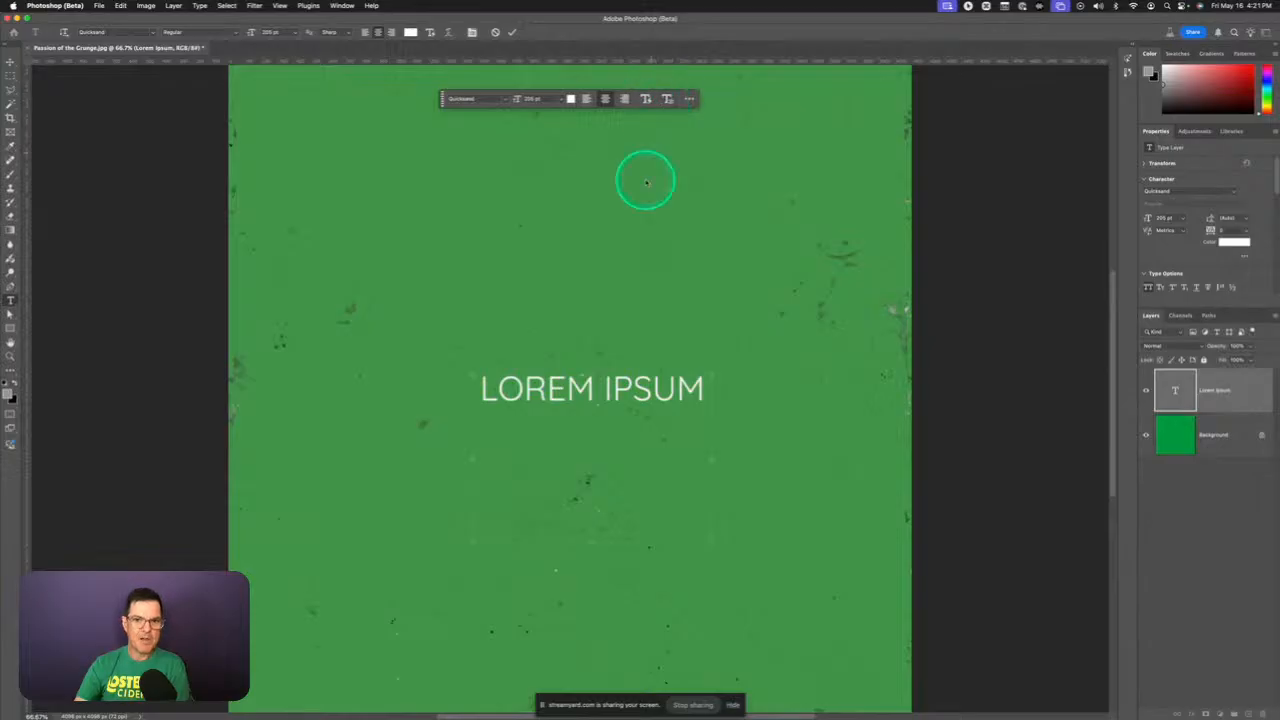
- Convert the text to dynamic text, stretch its box upward and widen it symmetrically, and commit the edit
click(646, 99)
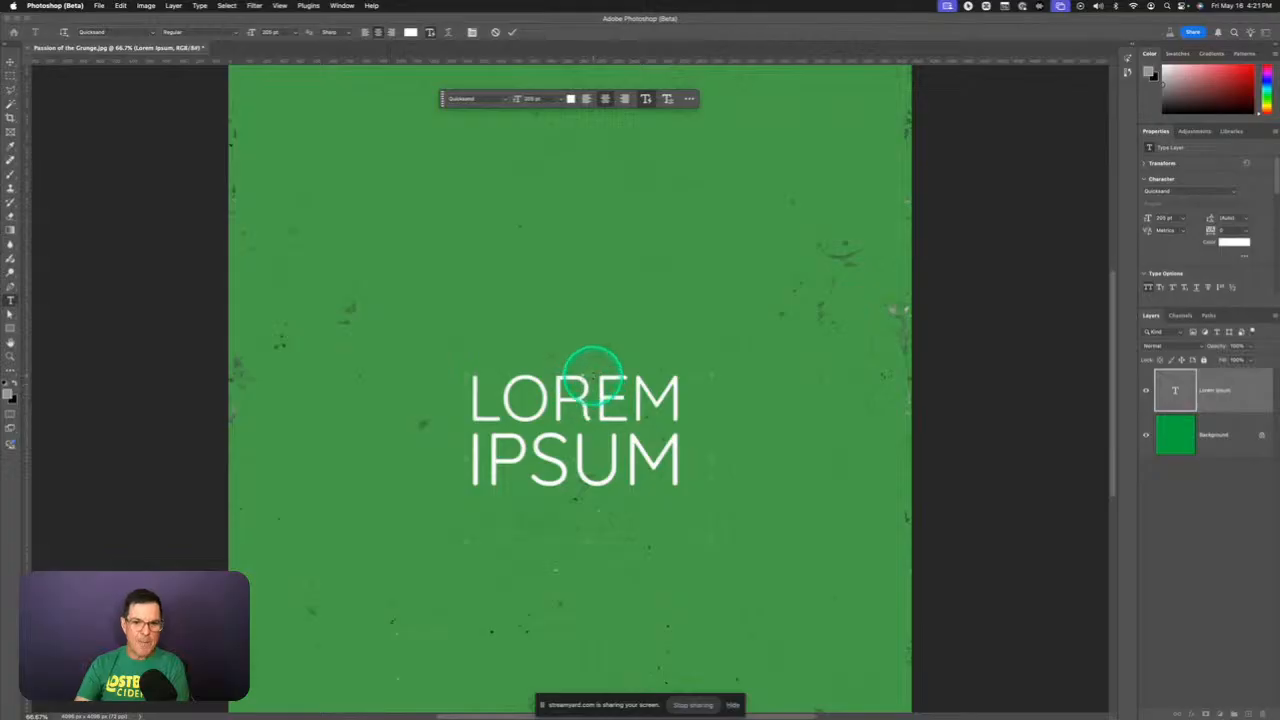
drag(588, 374, 607, 185)
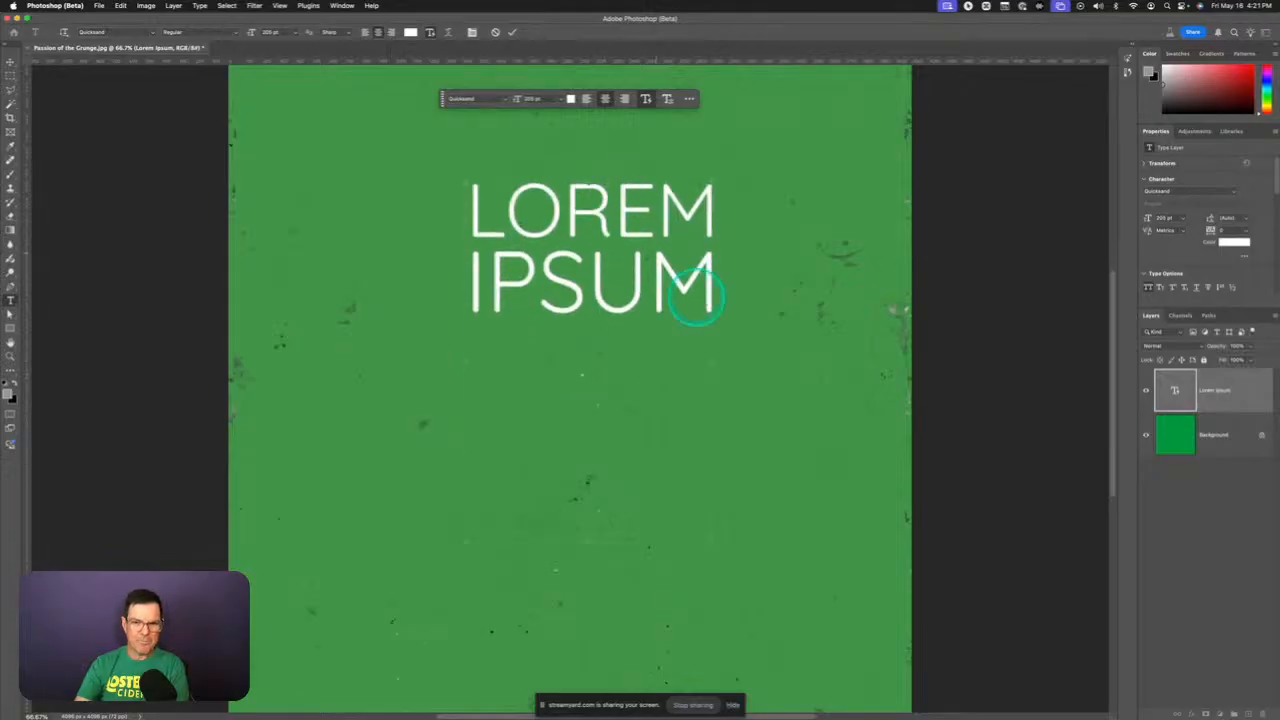
key(alt)
drag(746, 278, 825, 285)
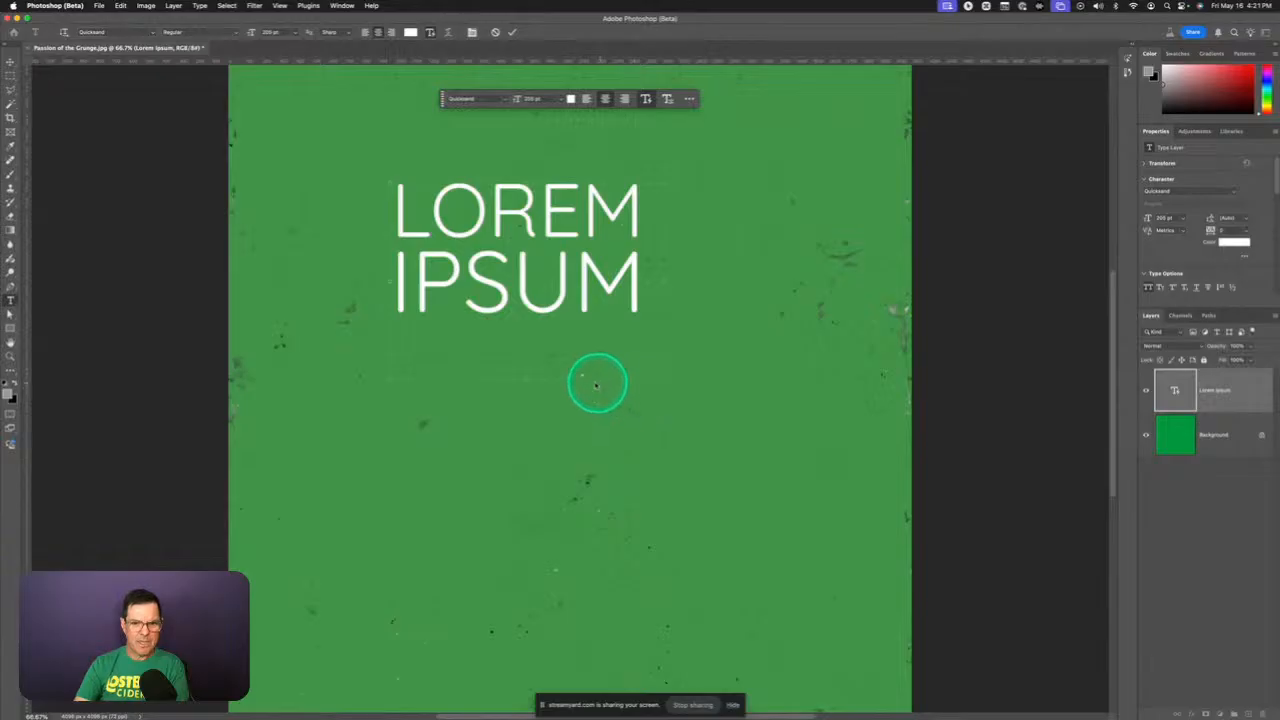
key(v)
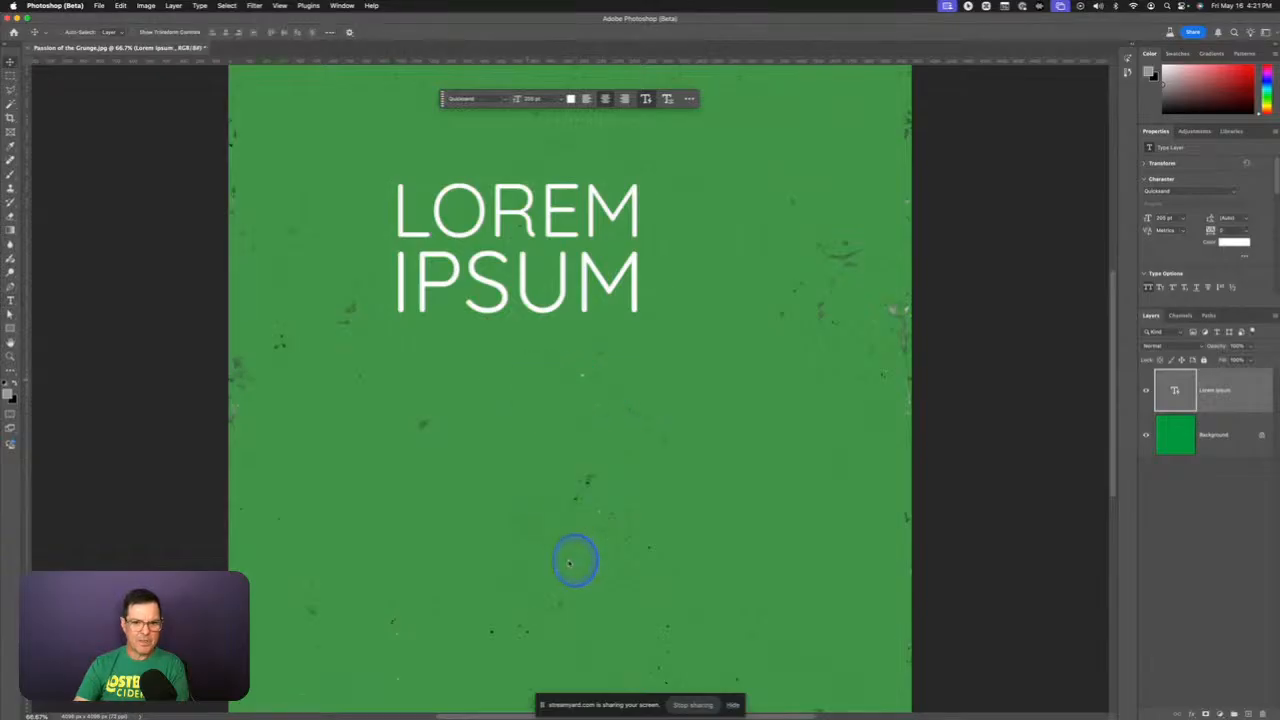
- Turn dynamic text off and enlarge the LOREM IPSUM text box across the middle of the canvas
click(648, 100)
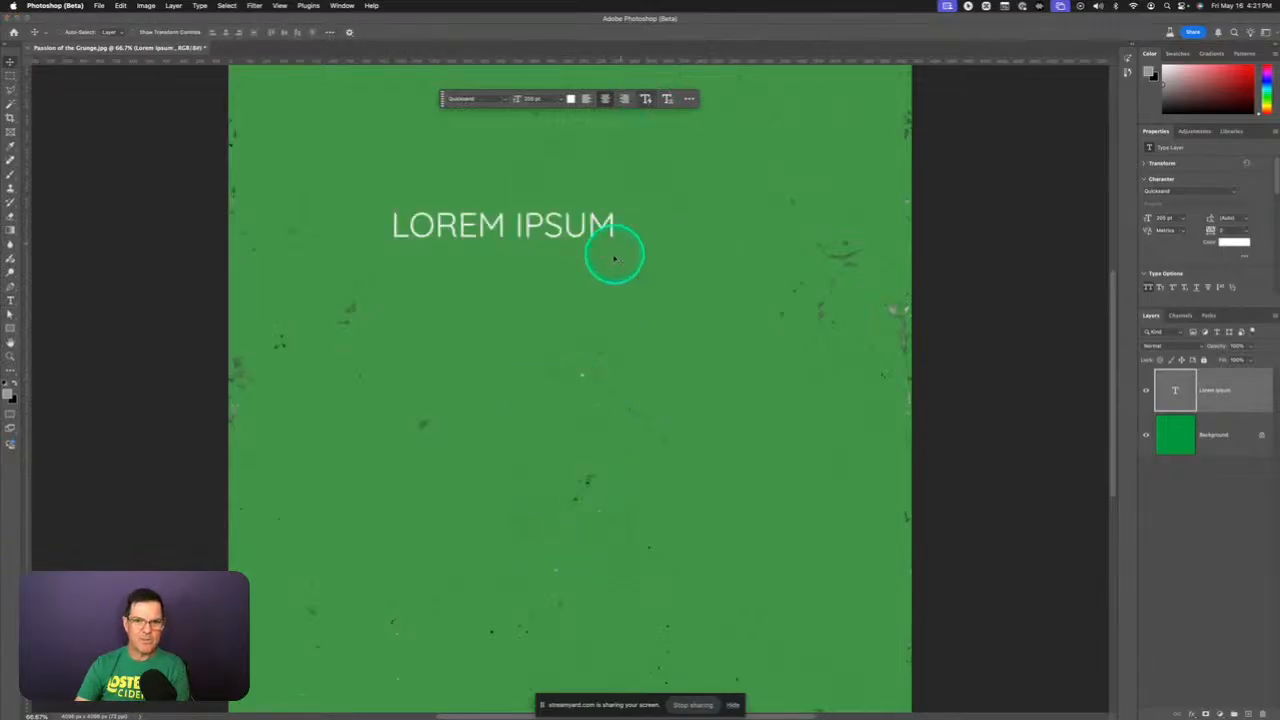
double_click(580, 223)
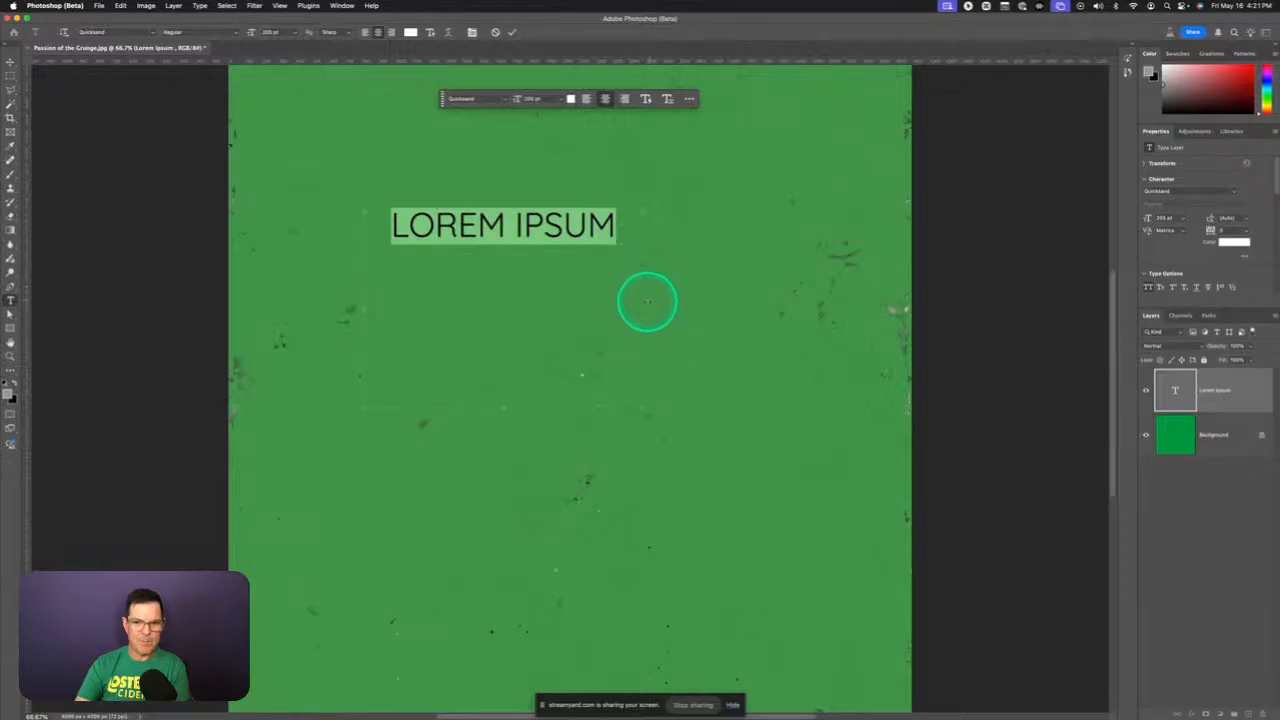
drag(643, 306, 800, 323)
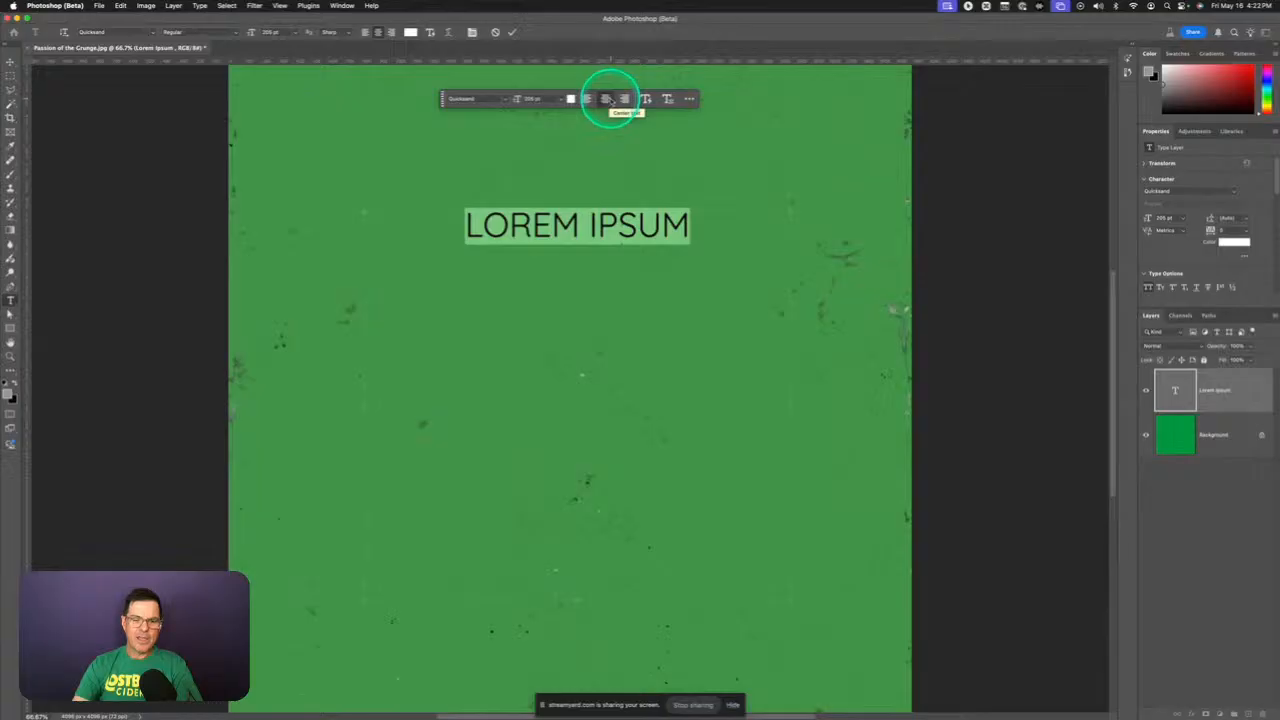
- Replace the selected LOREM IPSUM text with a pasted Lorem Ipsum placeholder paragraph filling the text box
click(201, 6)
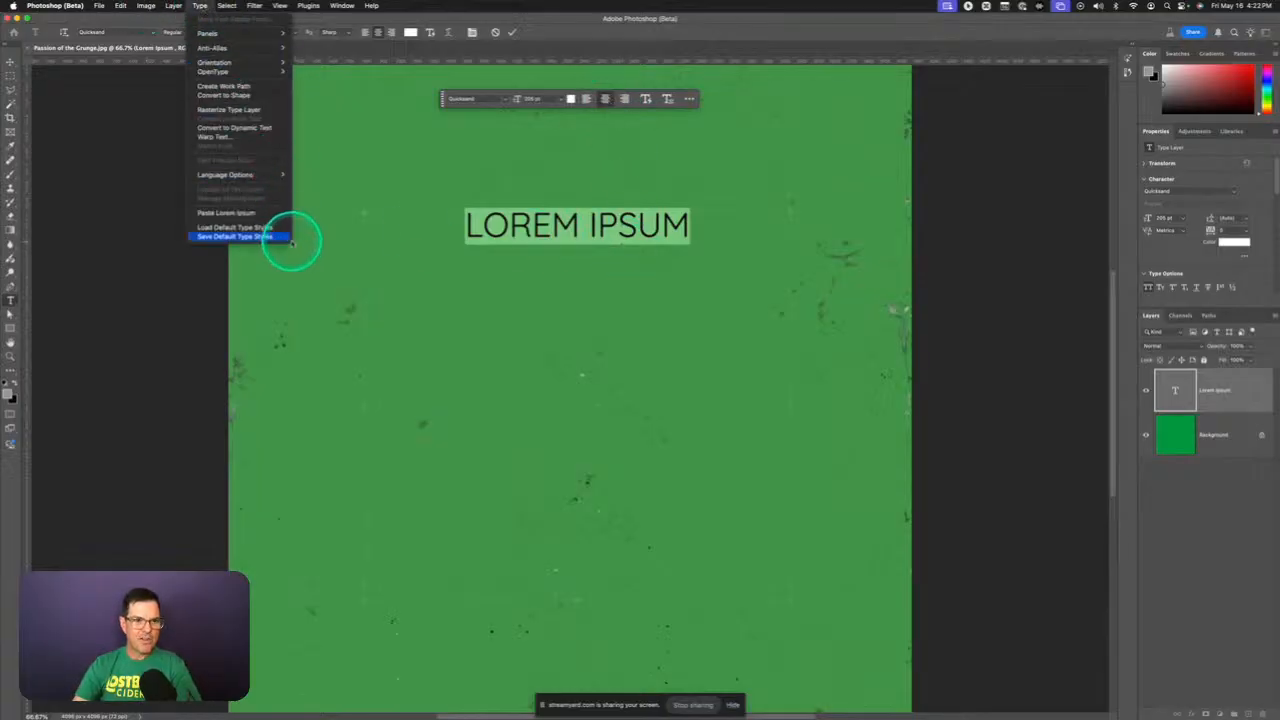
click(226, 213)
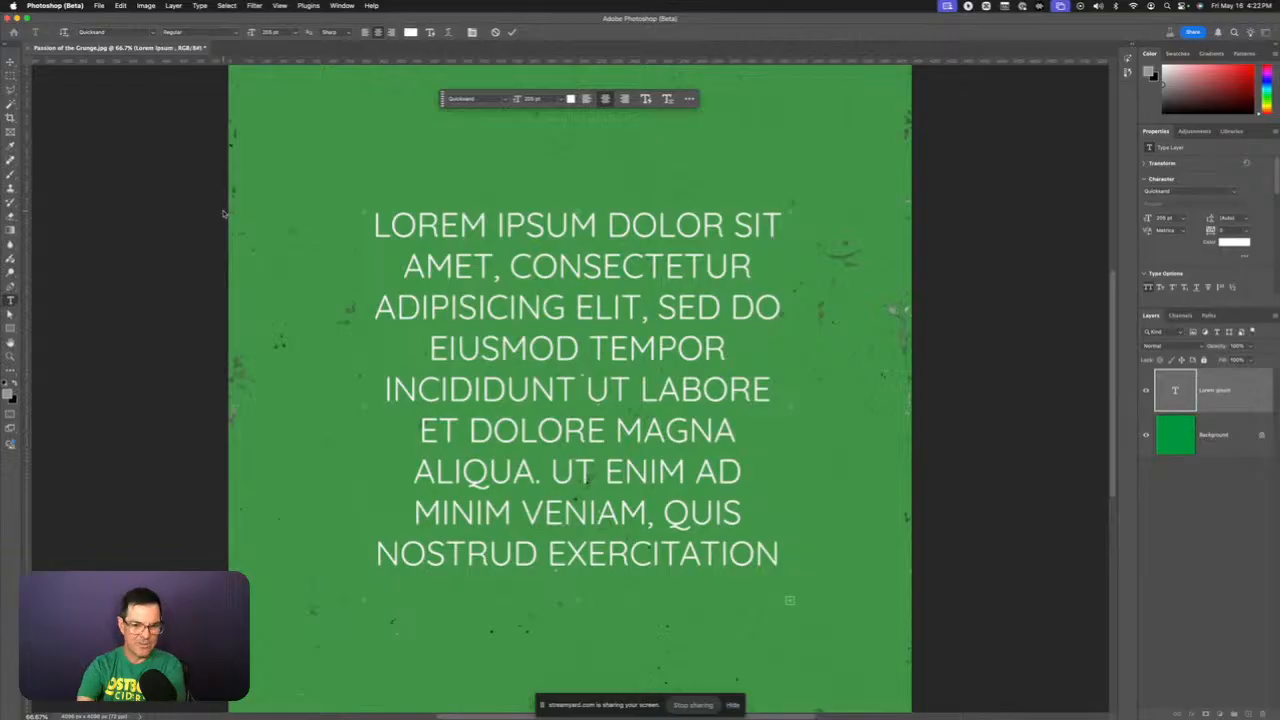
click(604, 588)
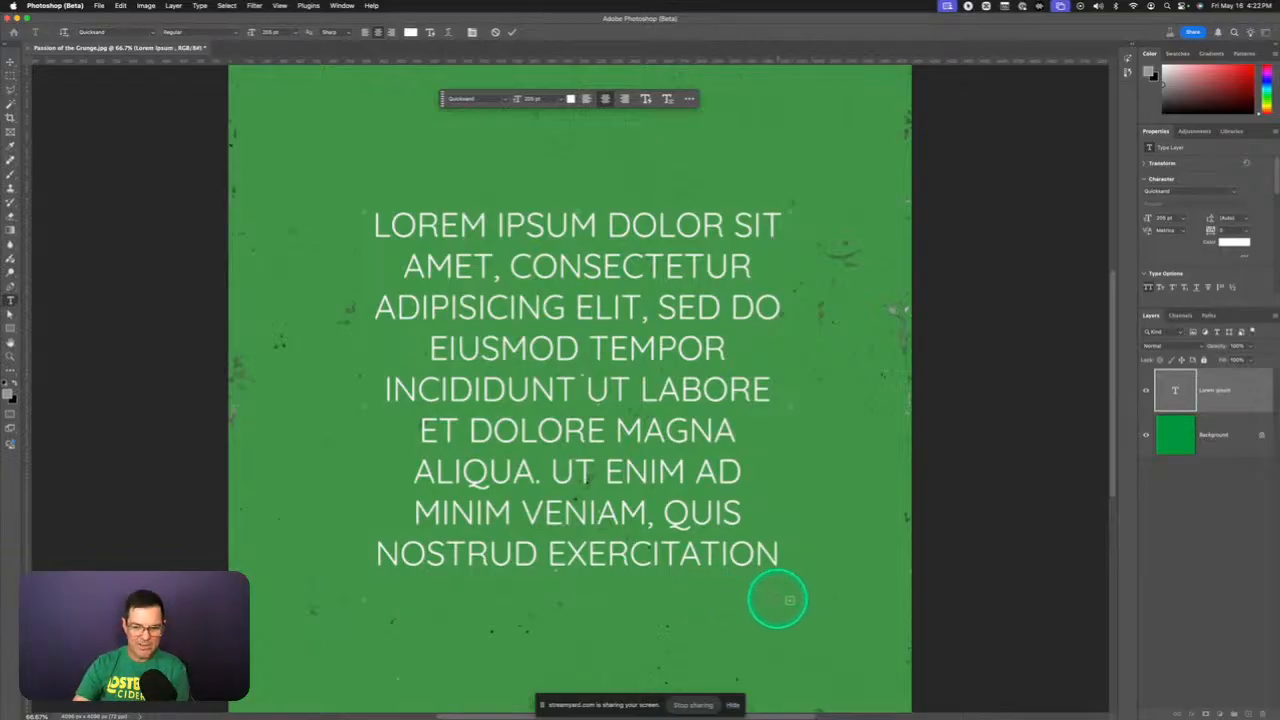
- Enlarge the placeholder paragraph's text box on every side to nearly fill the canvas and convert it to dynamic text
drag(791, 601, 858, 665)
drag(629, 194, 640, 114)
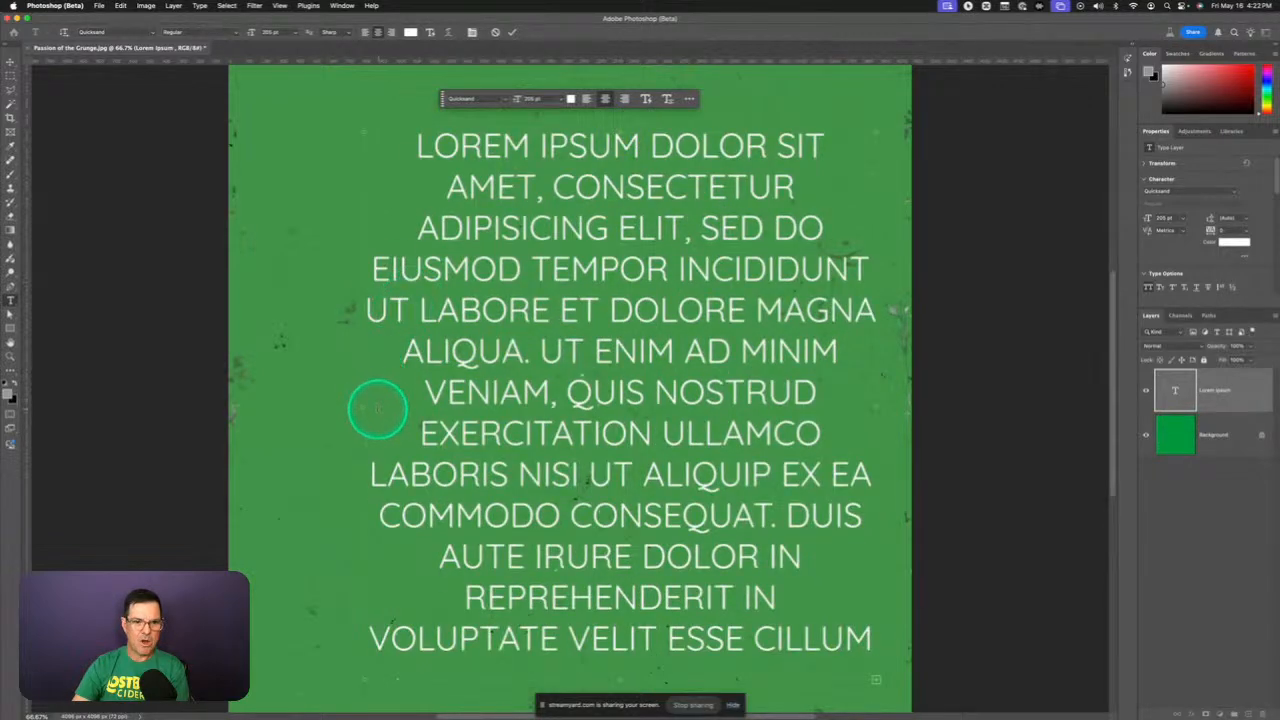
drag(350, 403, 284, 393)
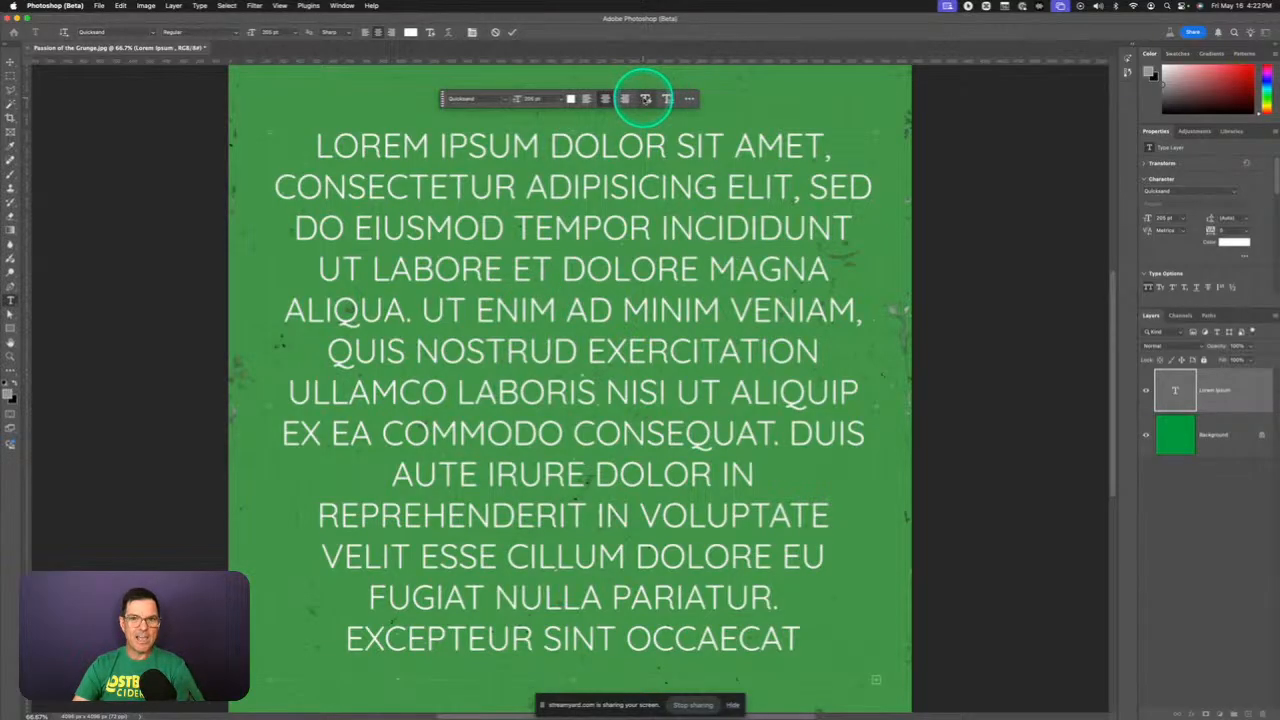
click(646, 98)
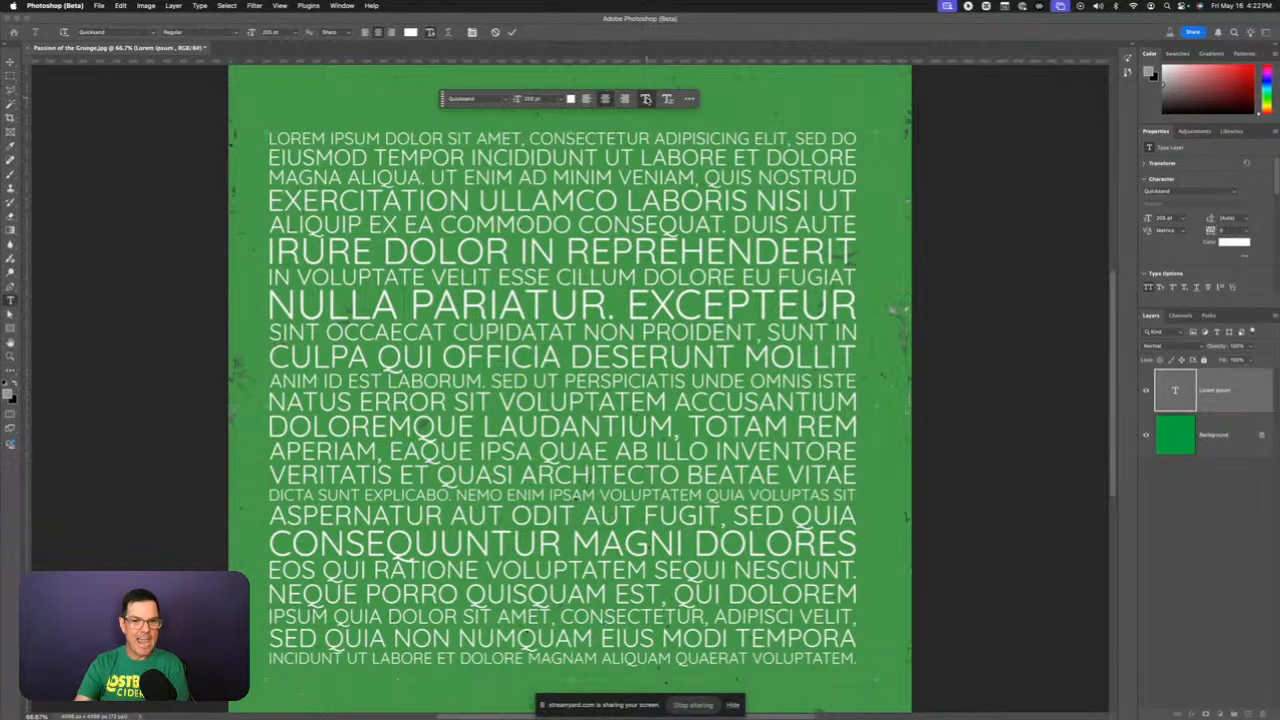
- Delete the line IRURE DOLOR IN REPREHENDERIT and the line starting CILLUM DOLORE EU FUGIAT from the dynamic text
double_click(640, 250)
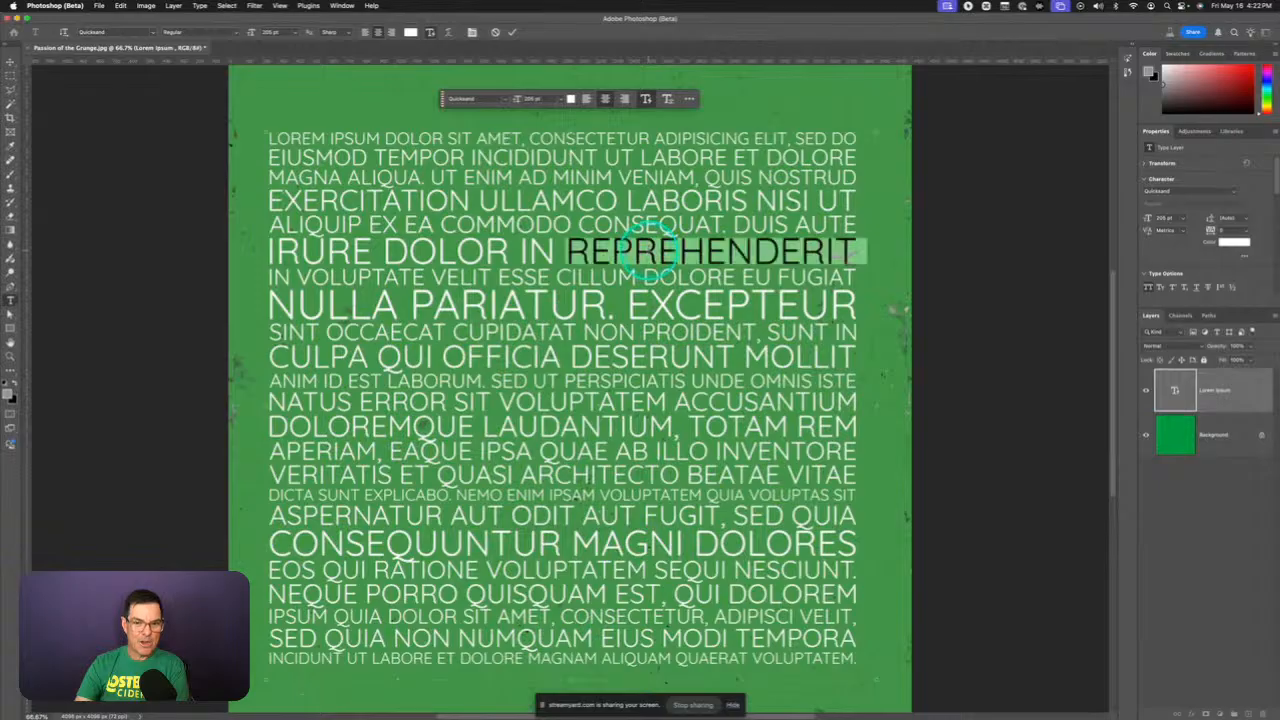
double_click(445, 250)
drag(270, 250, 857, 250)
key(BackSpace)
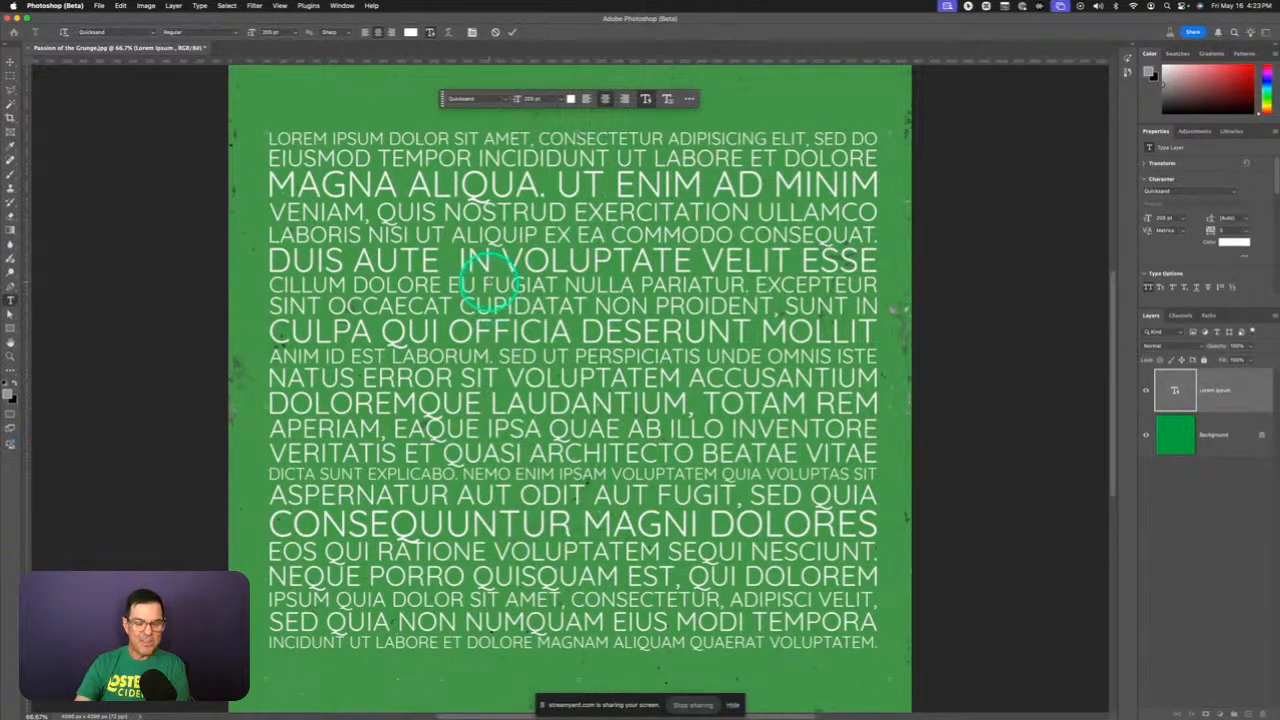
triple_click(487, 275)
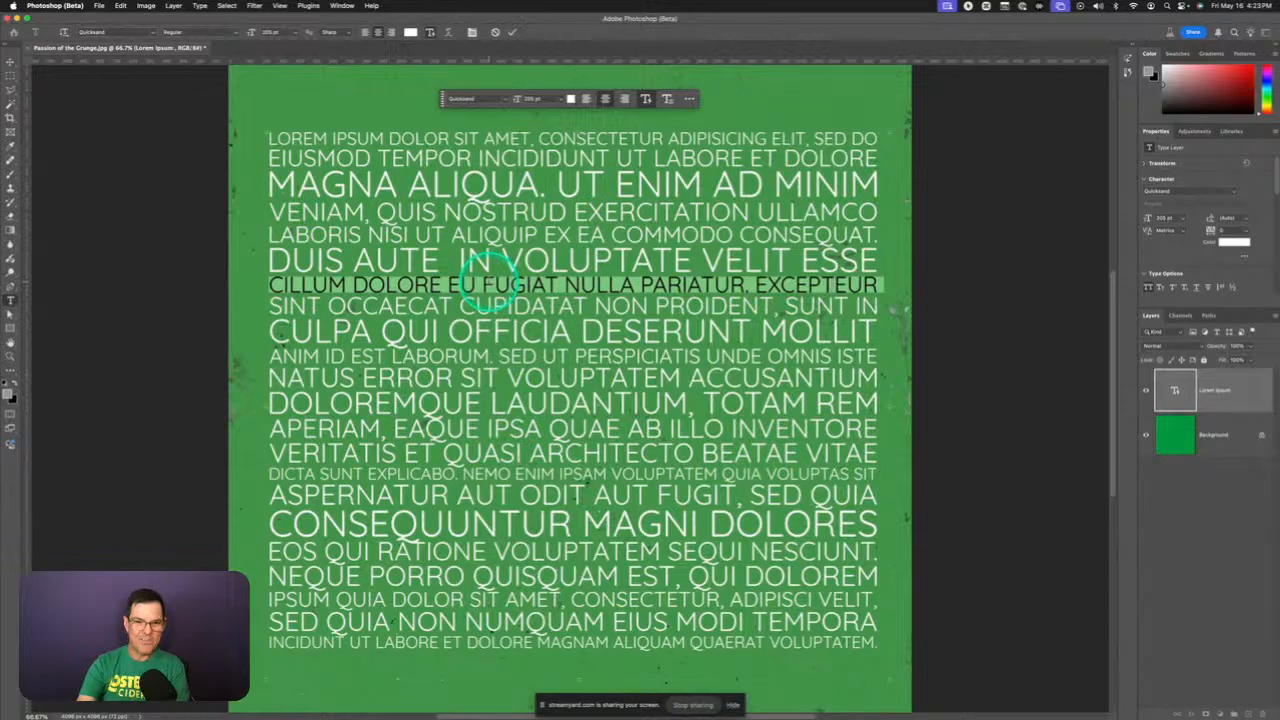
key(BackSpace)
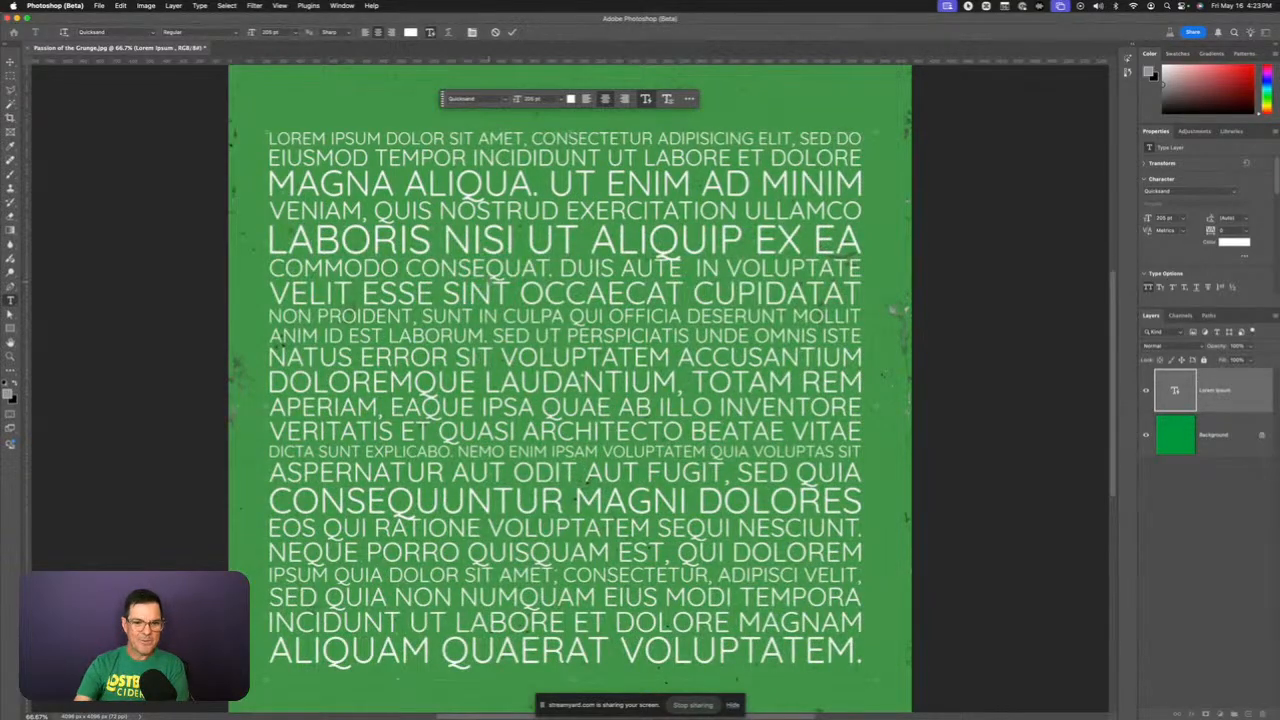
- Delete the DOLOREMQUE LAUDANTIUM, TOTAM REM line and all opening text before VELIT ESSE SINT
triple_click(505, 380)
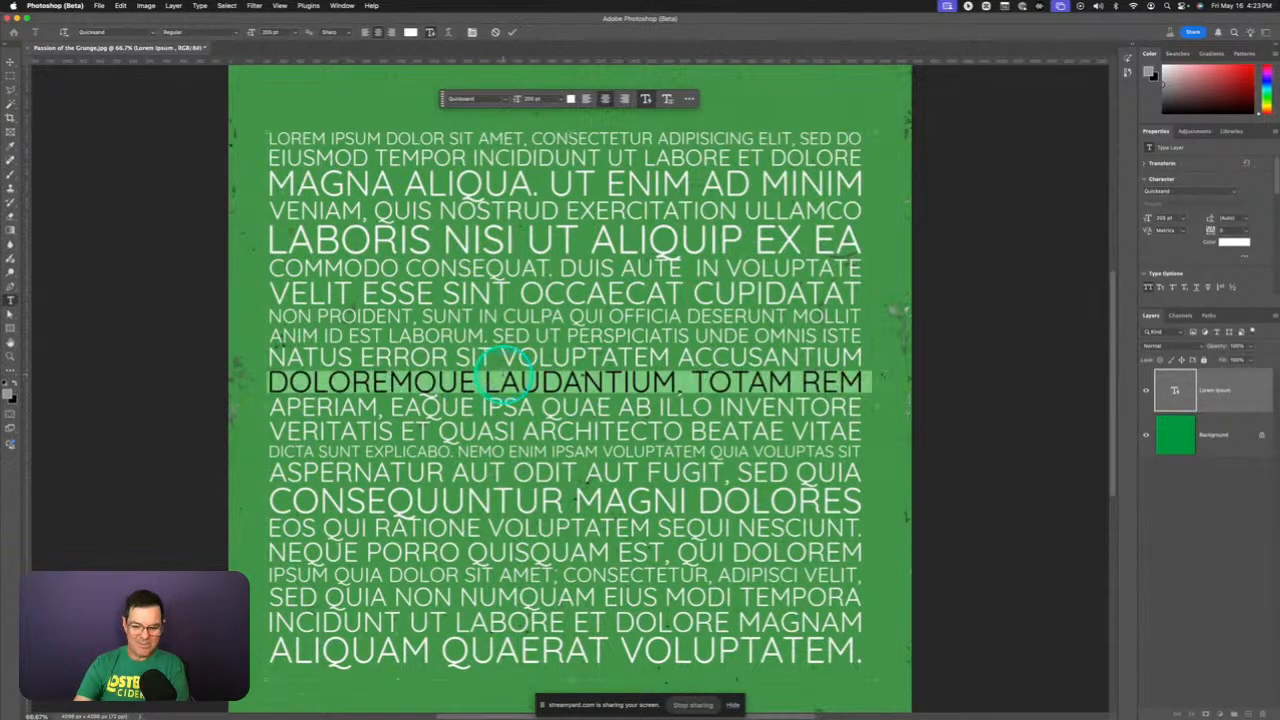
key(BackSpace)
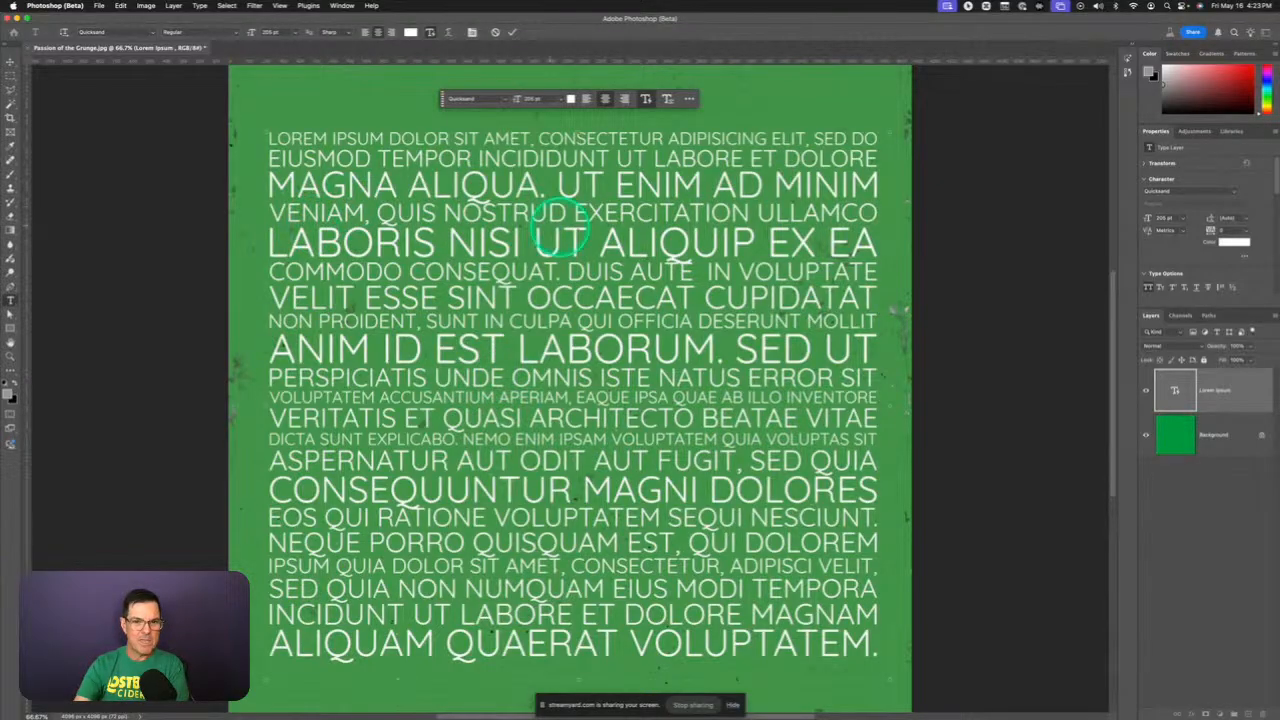
drag(885, 264, 227, 132)
key(BackSpace)
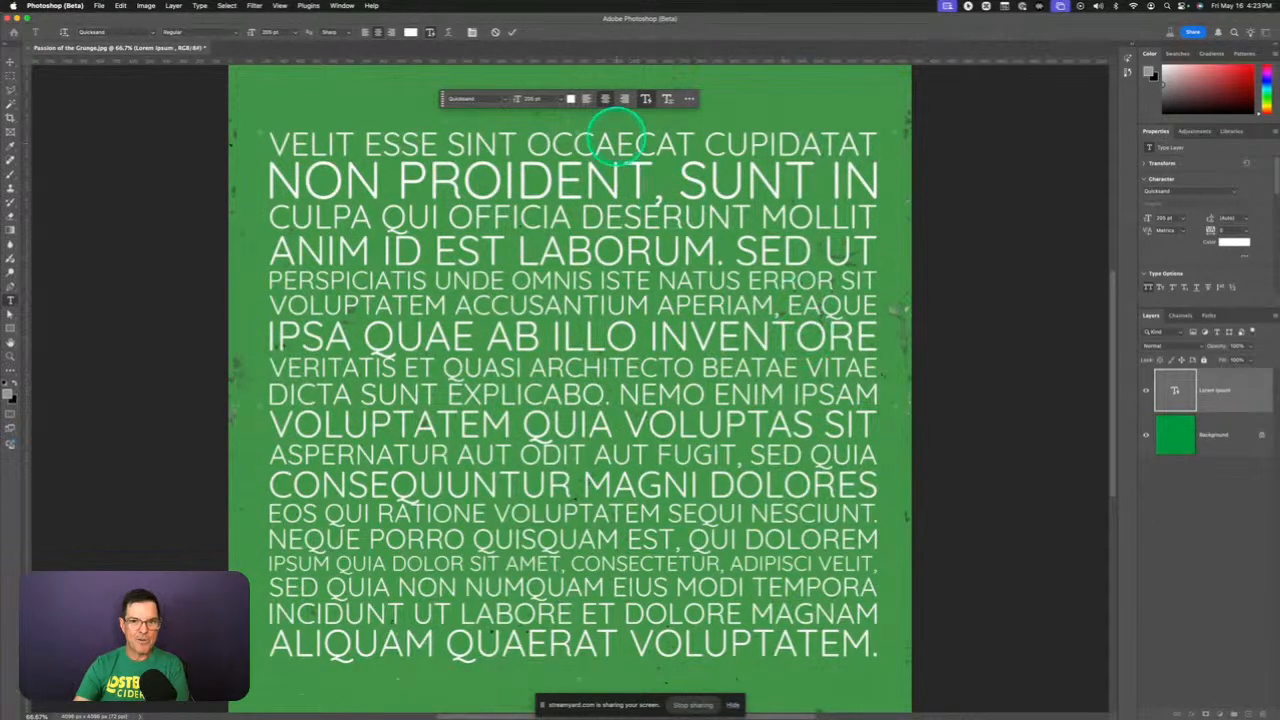
- Compare the paragraph as ordinary box text with right and left alignment before turning dynamic text back on
click(646, 100)
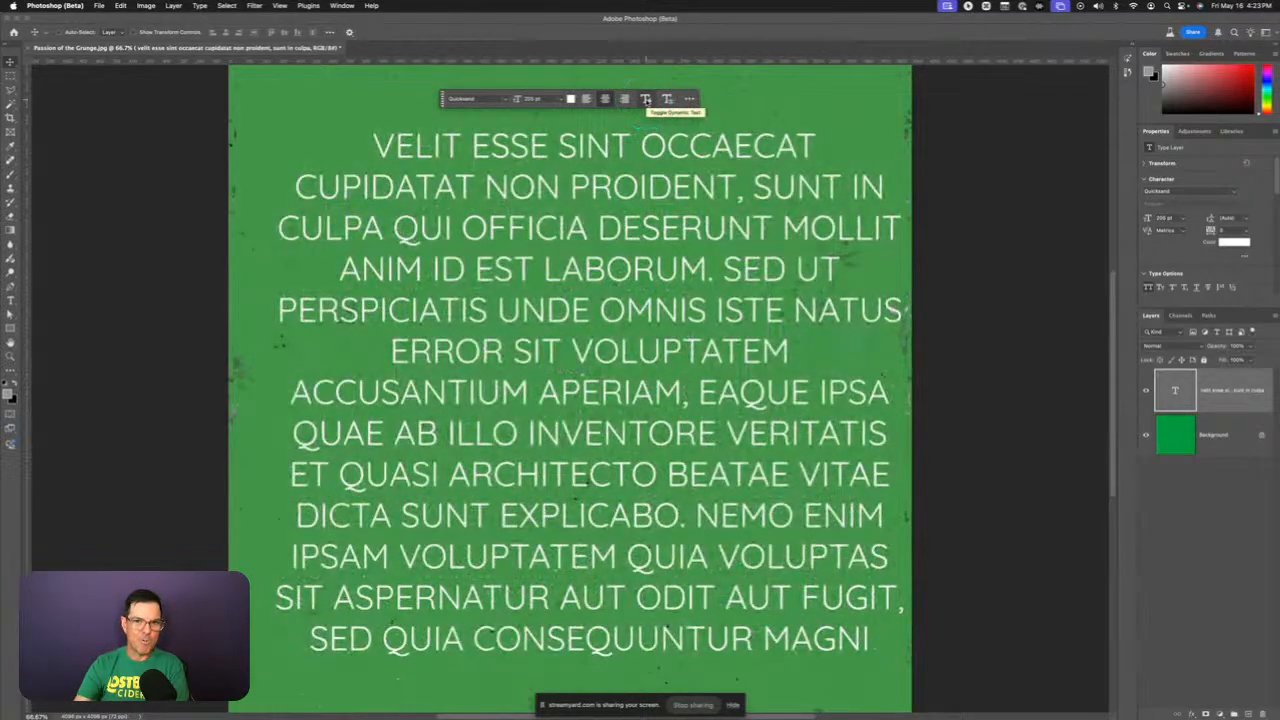
click(623, 98)
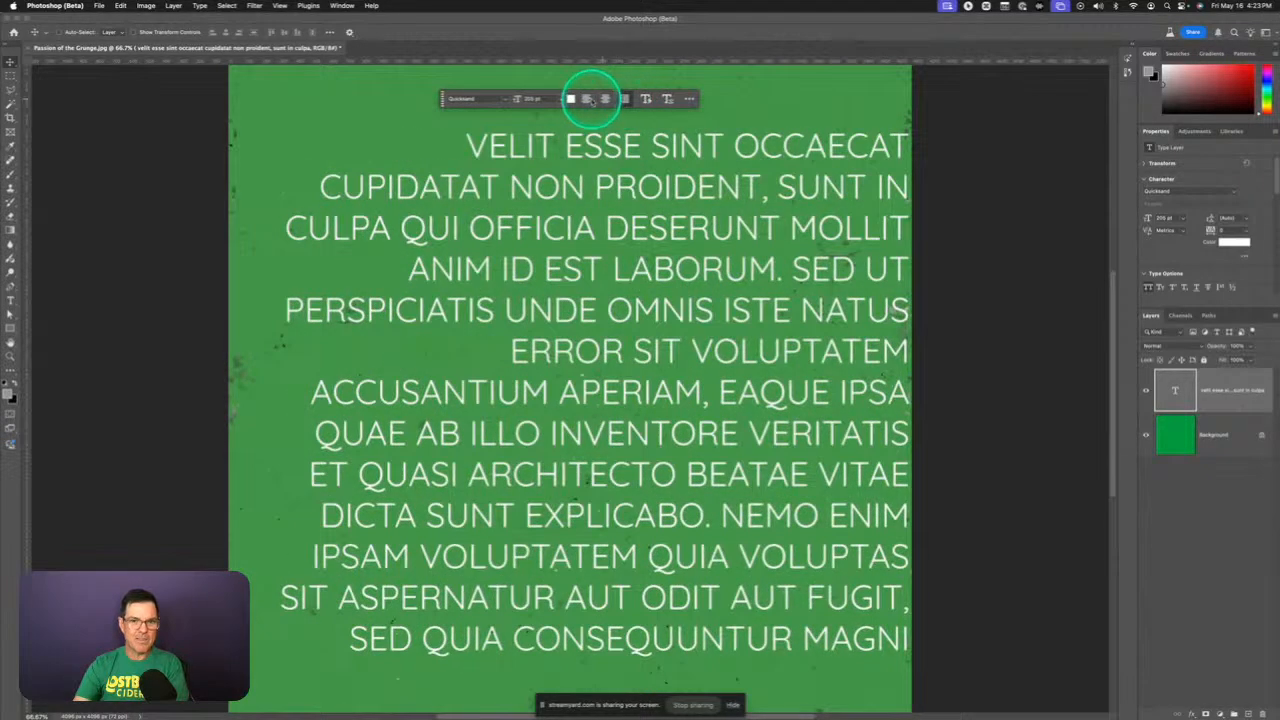
click(586, 98)
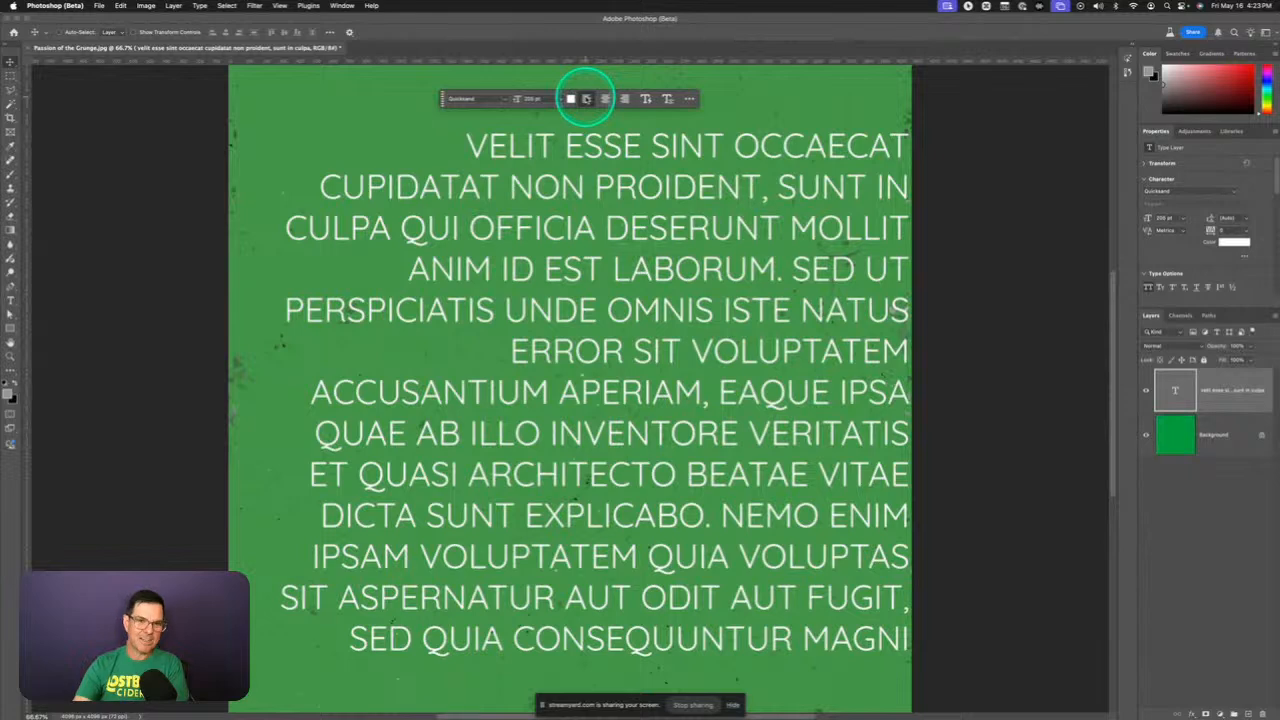
click(645, 98)
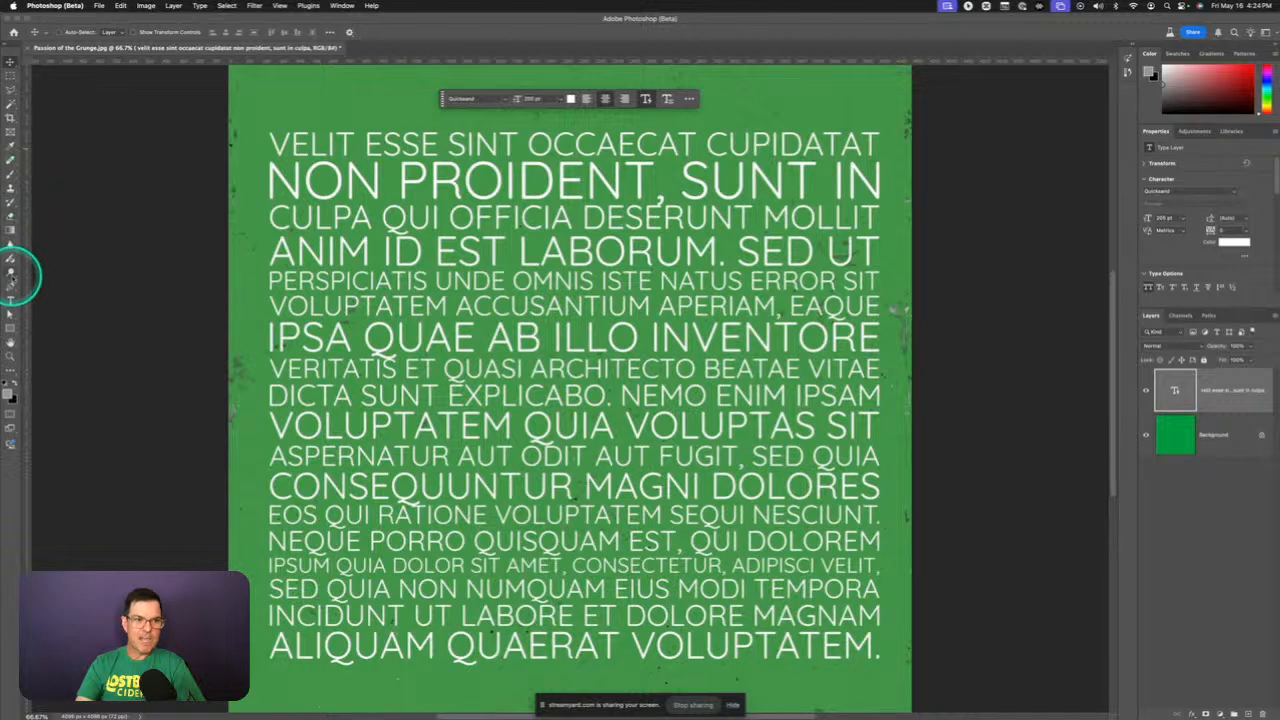
- Recolor the line CULPA QUI OFFICIA DESERUNT MOLLIT black (000000) and deselect it
click(11, 300)
double_click(462, 218)
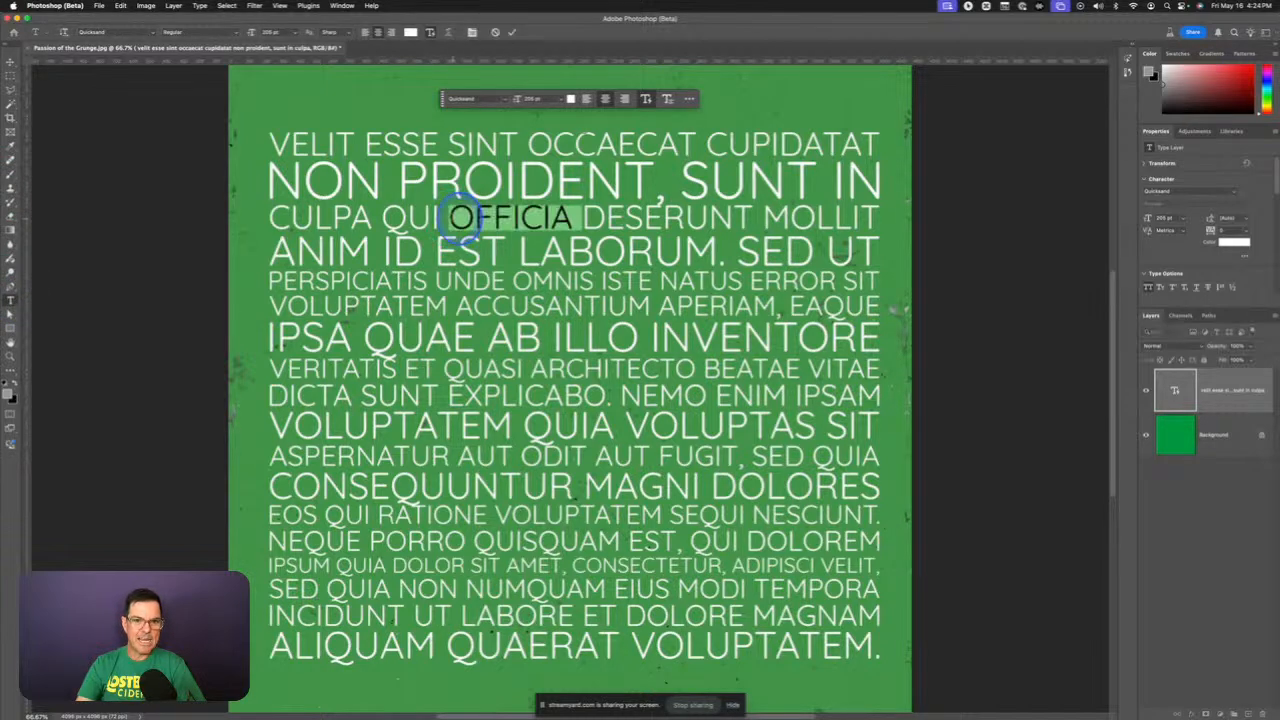
triple_click(460, 218)
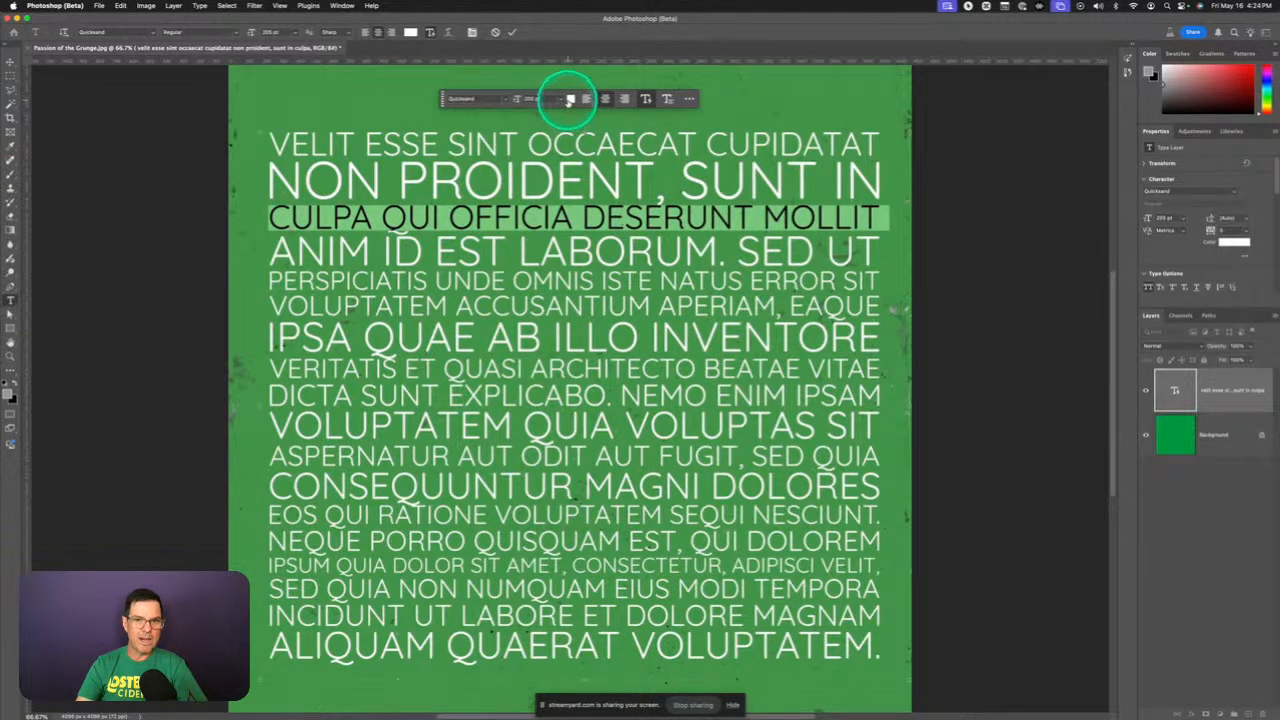
click(569, 100)
mouse_move(591, 336)
mouse_down()
mouse_move(596, 365)
mouse_move(650, 430)
mouse_up()
click(740, 289)
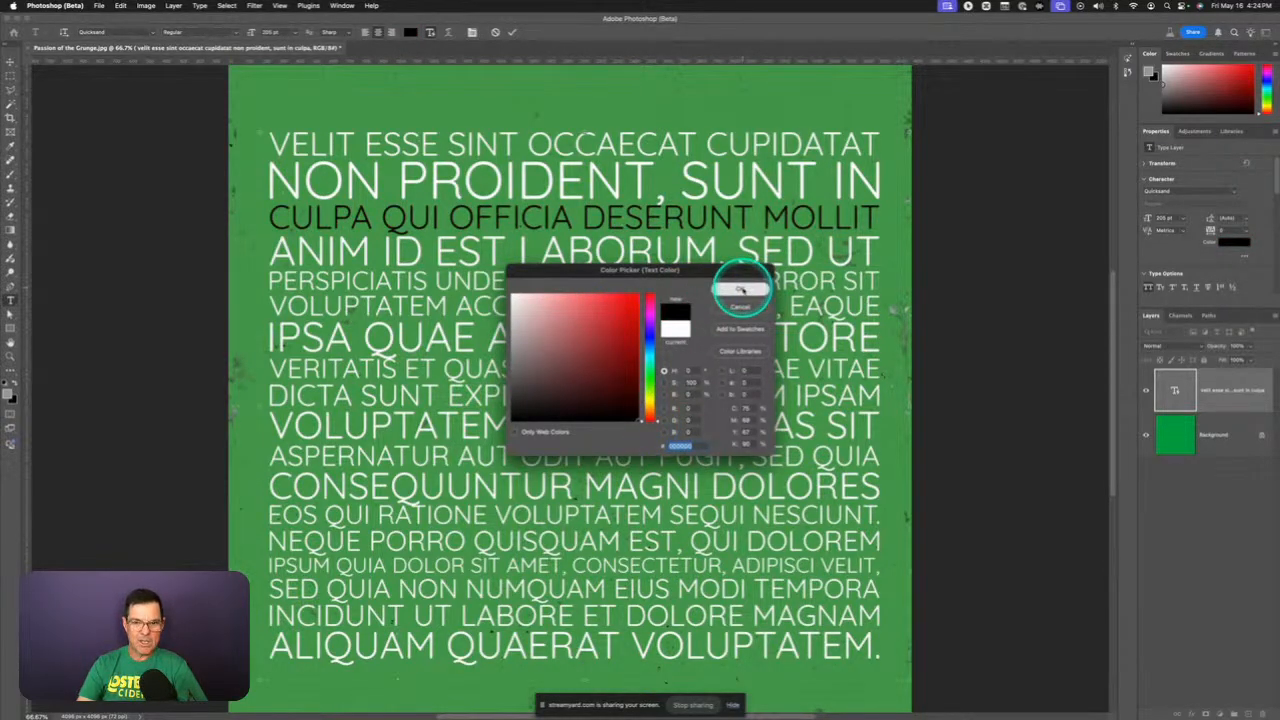
click(548, 315)
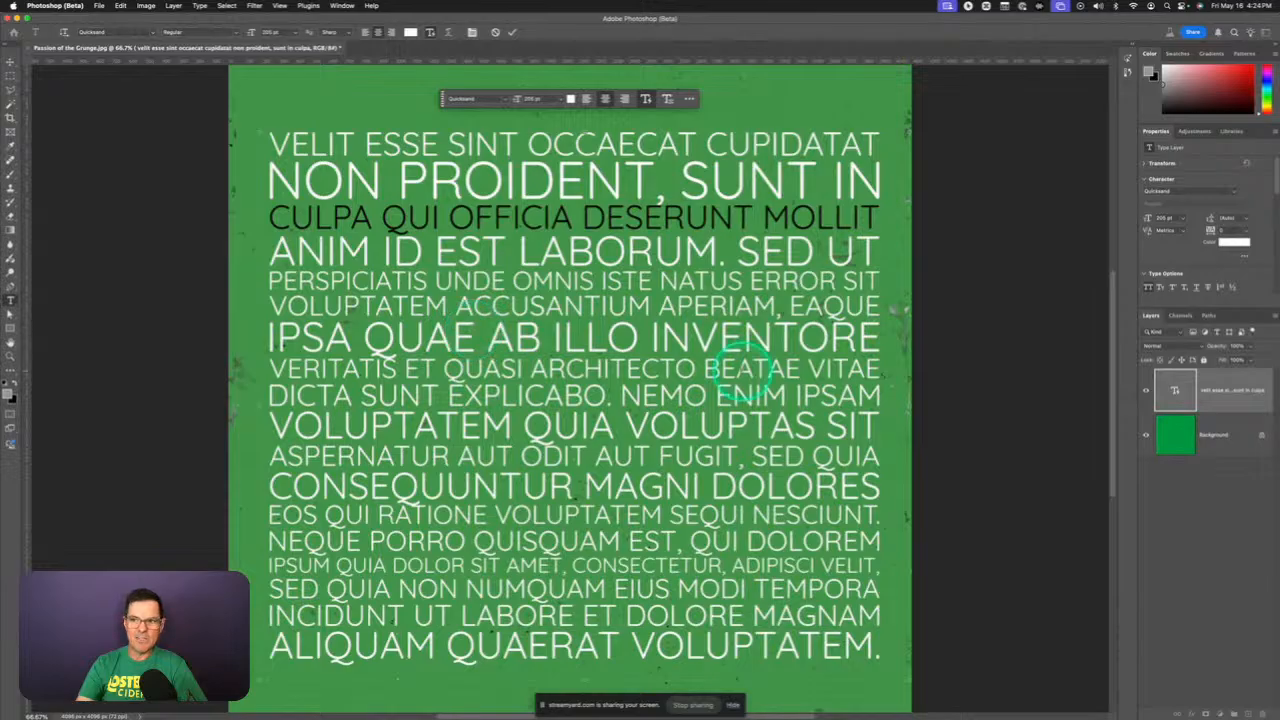
- Recolor the line IPSA QUAE AB ILLO INVENTORE a very dark red and commit the text edit
triple_click(586, 337)
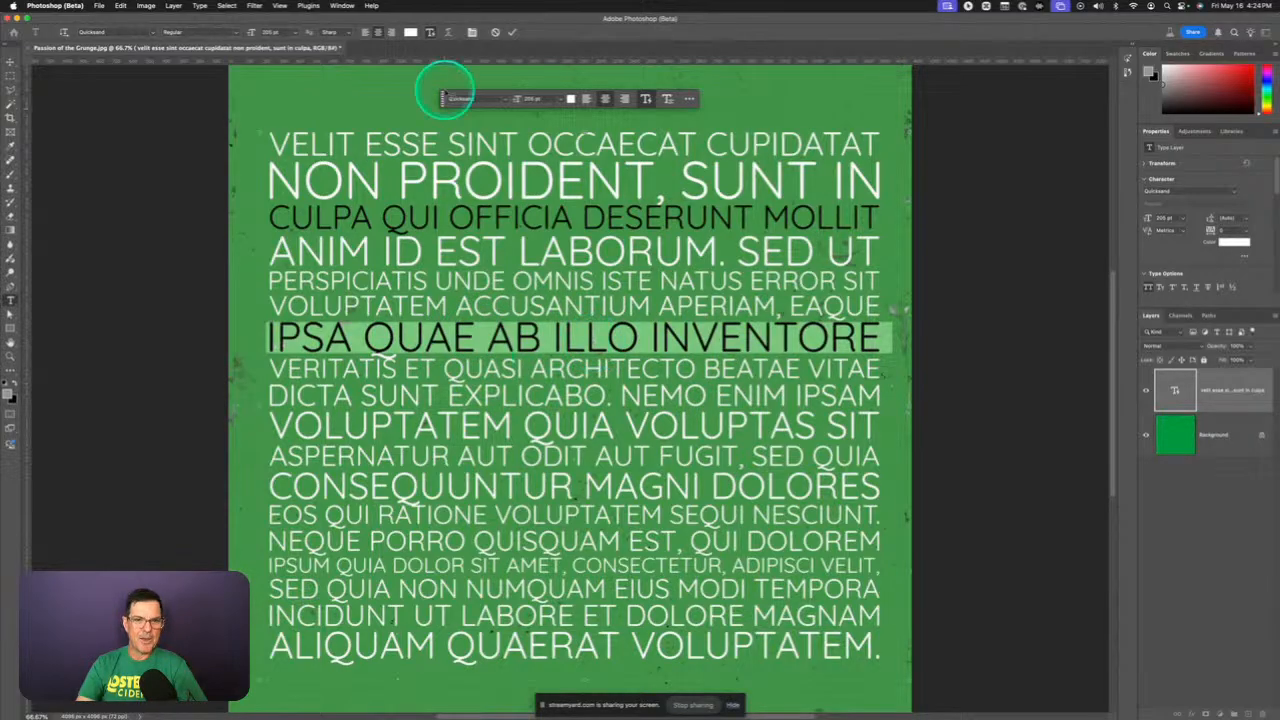
click(571, 98)
click(600, 355)
mouse_move(597, 355)
mouse_down()
mouse_move(560, 320)
mouse_move(633, 402)
mouse_up()
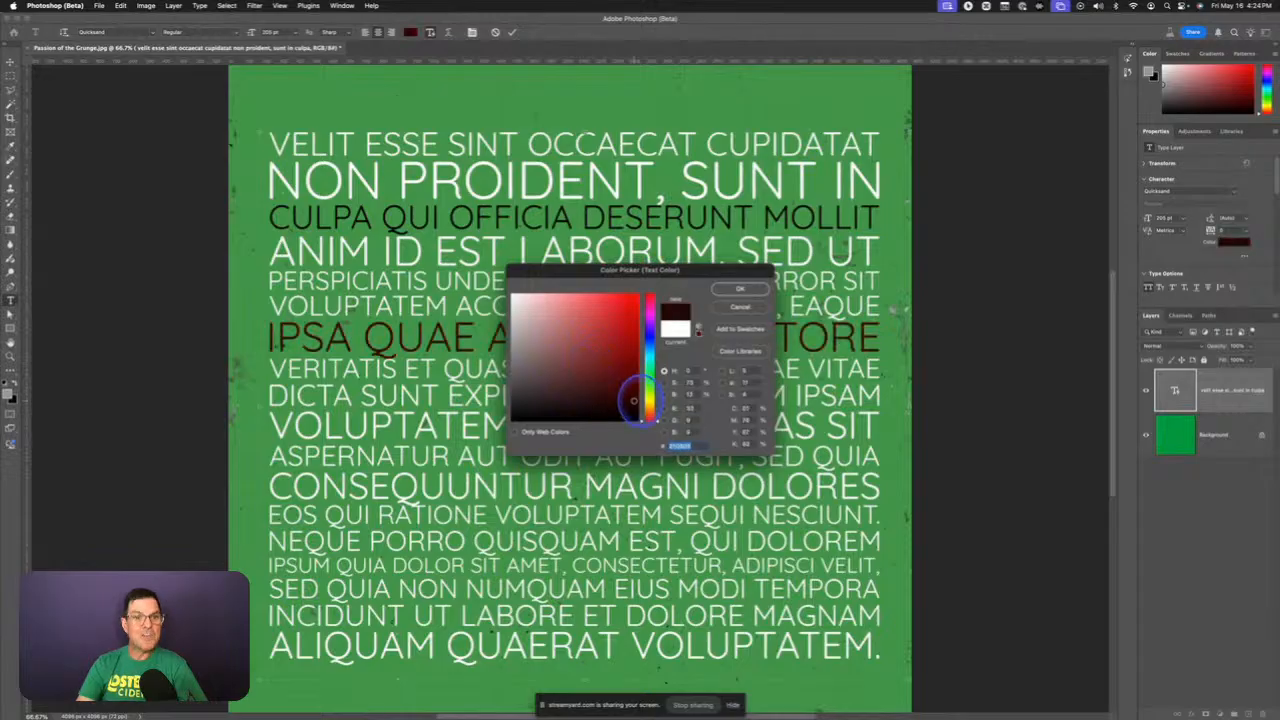
click(740, 289)
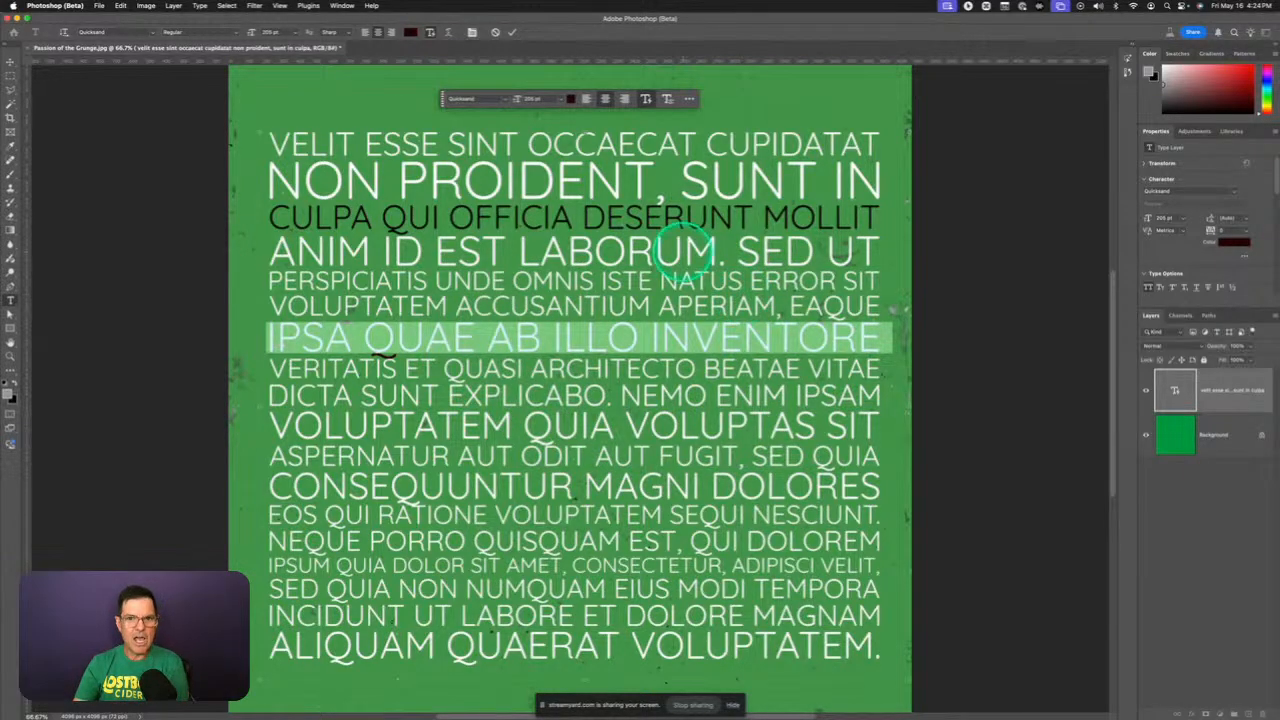
click(645, 345)
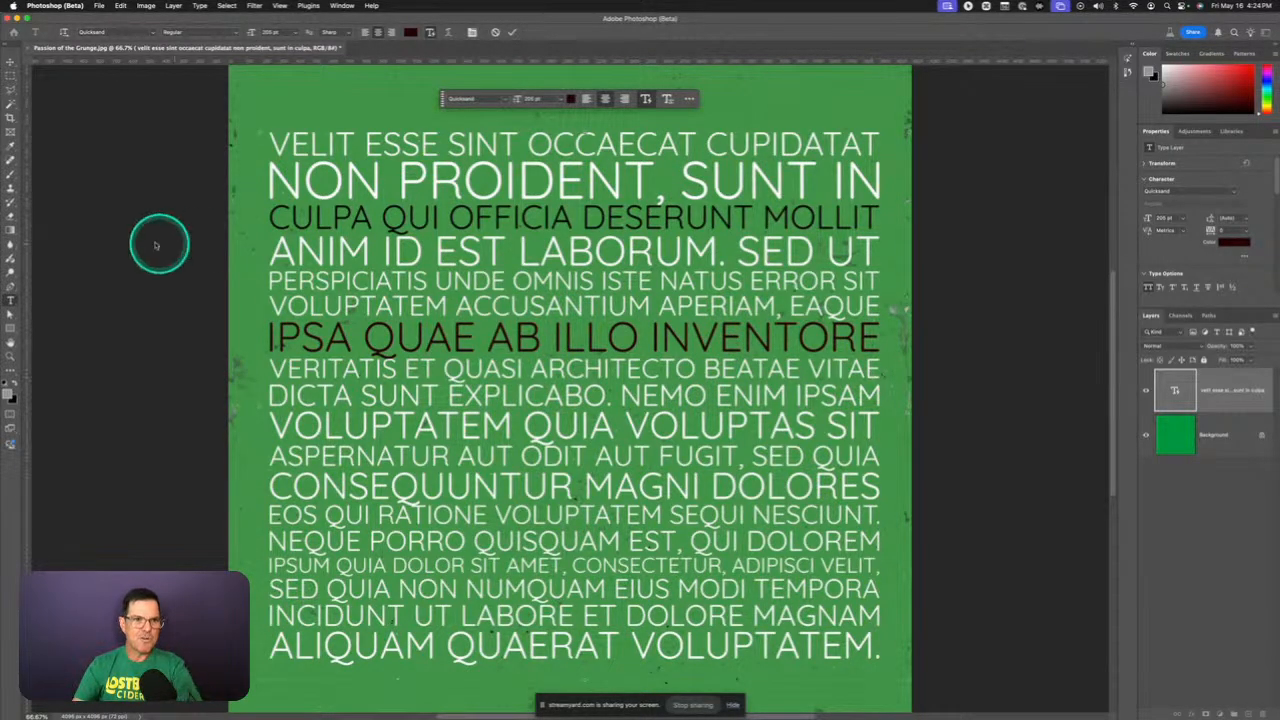
click(10, 62)
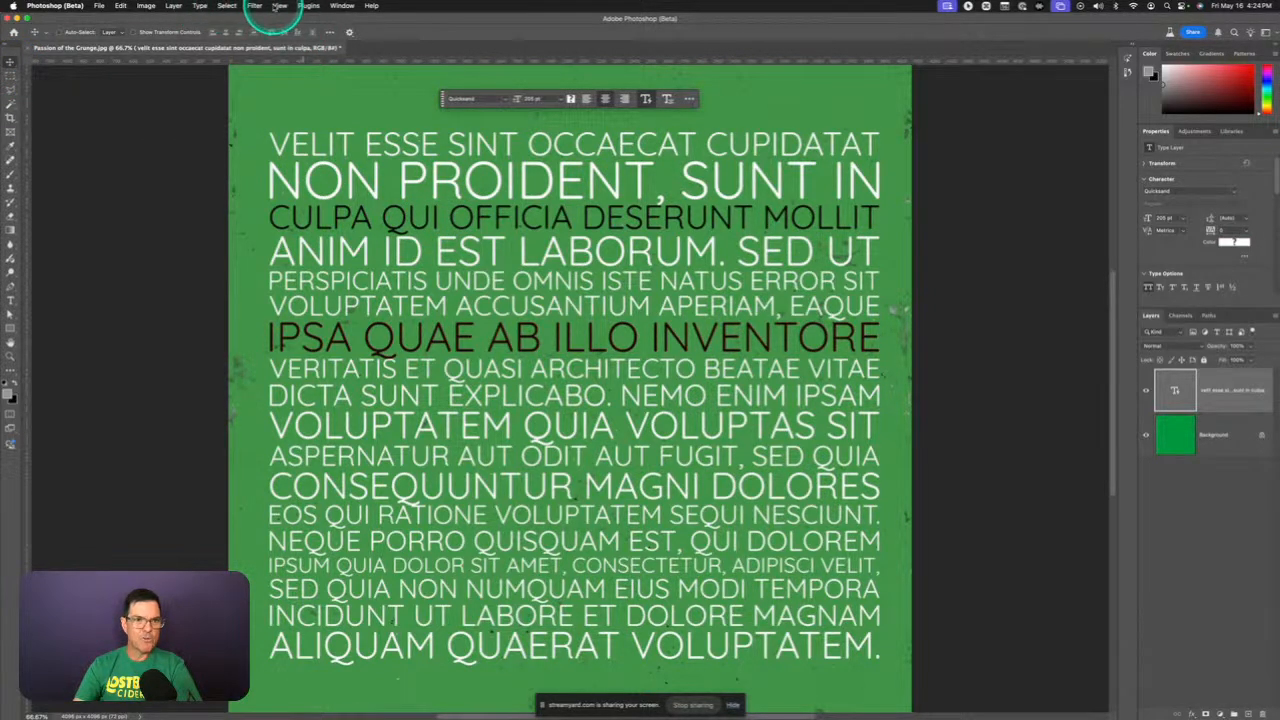
- Find the Warp Text command and apply the Flag warp style to the dynamic text layer
click(254, 5)
click(256, 5)
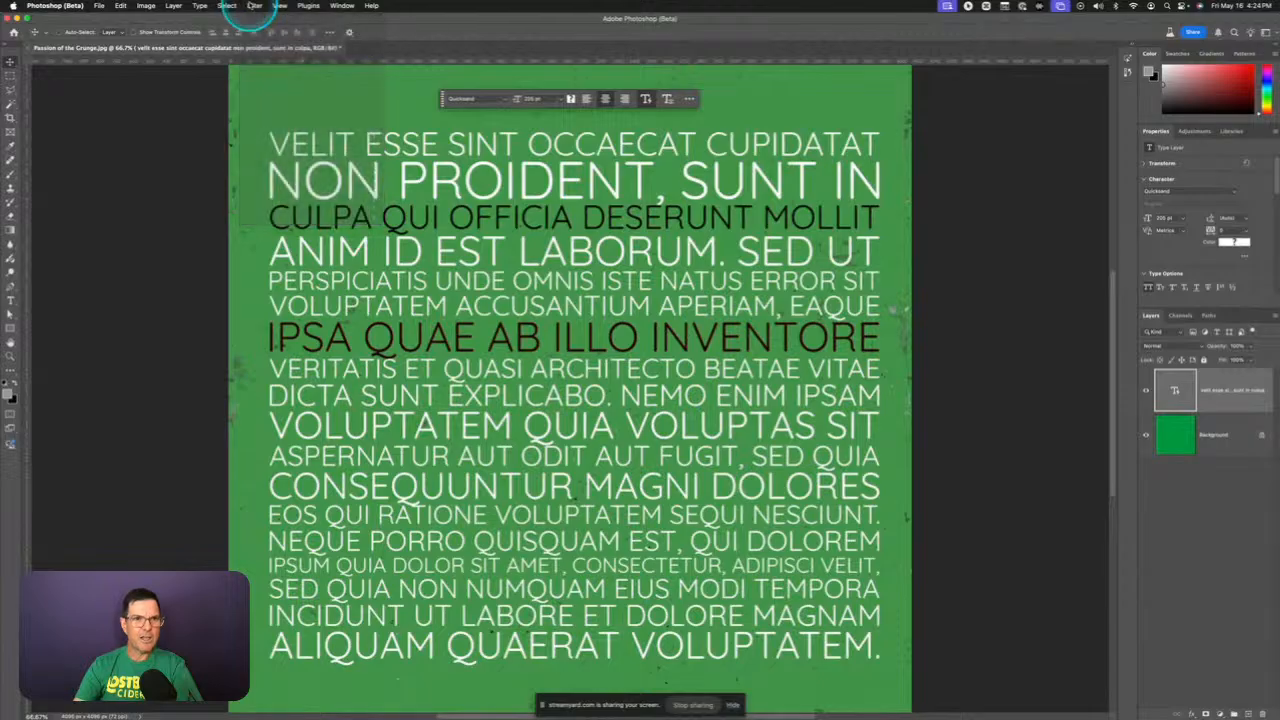
click(372, 5)
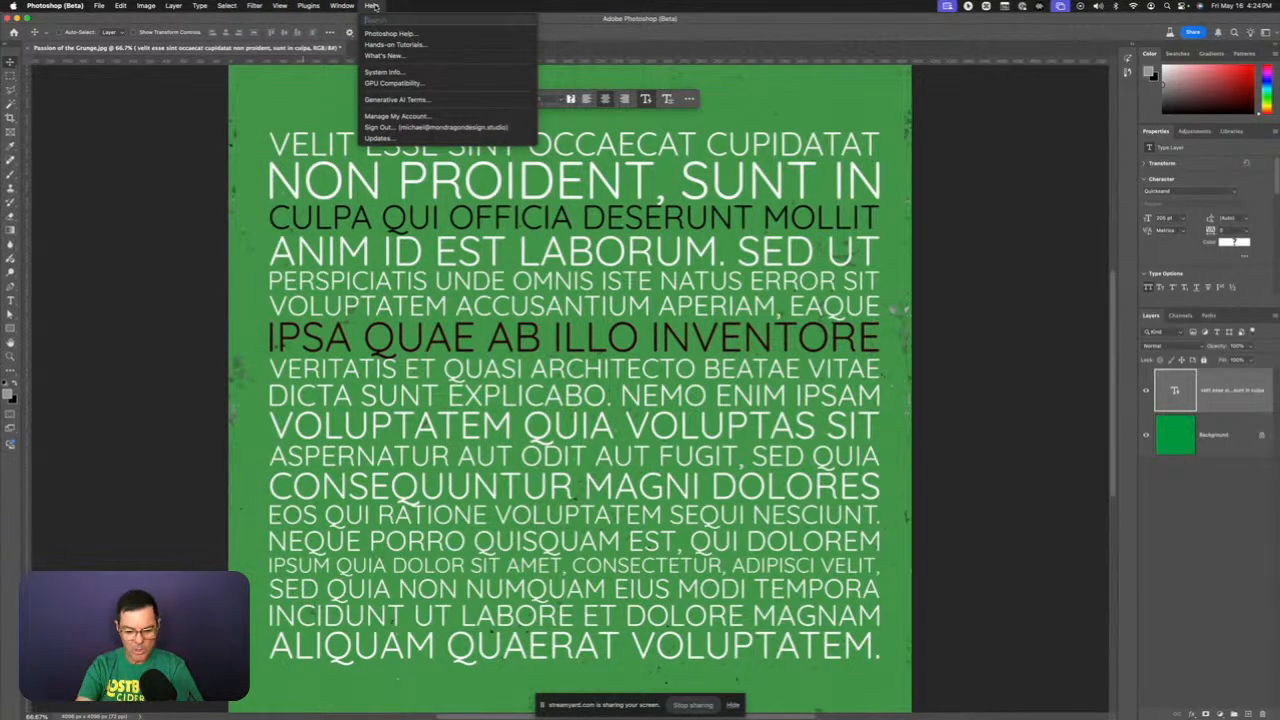
text(wa)
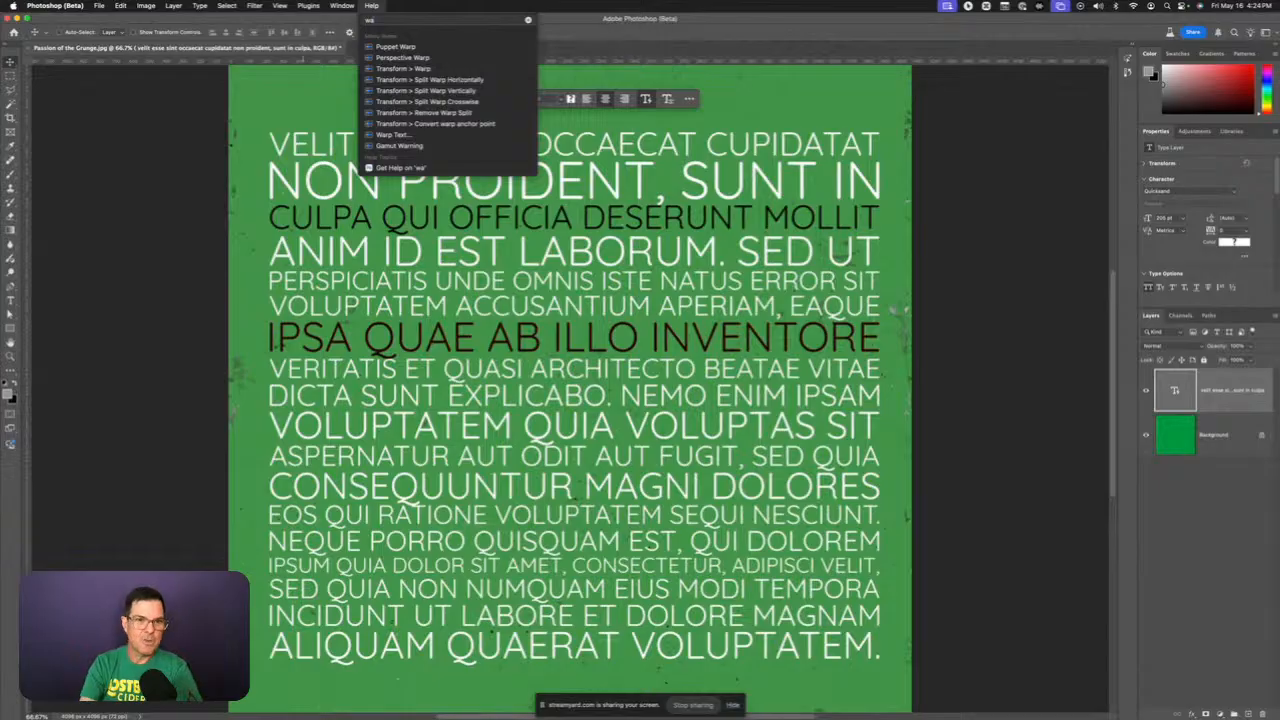
mouse_move(398, 135)
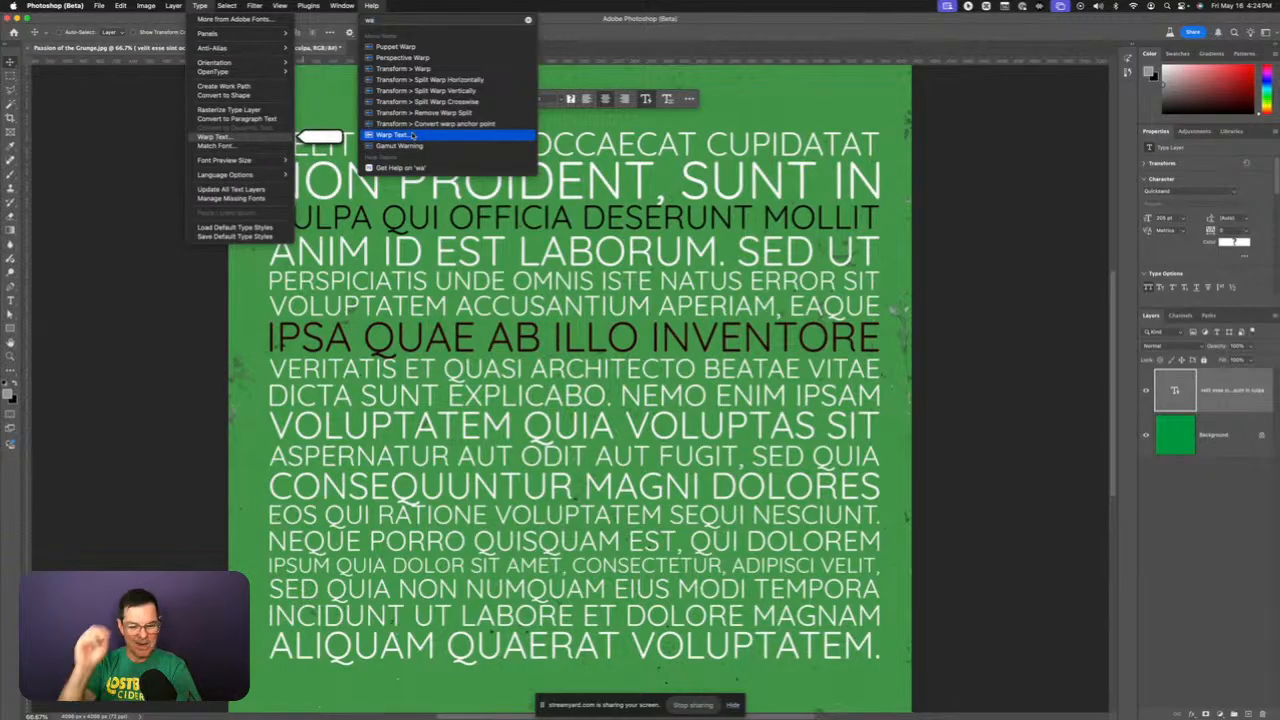
click(413, 134)
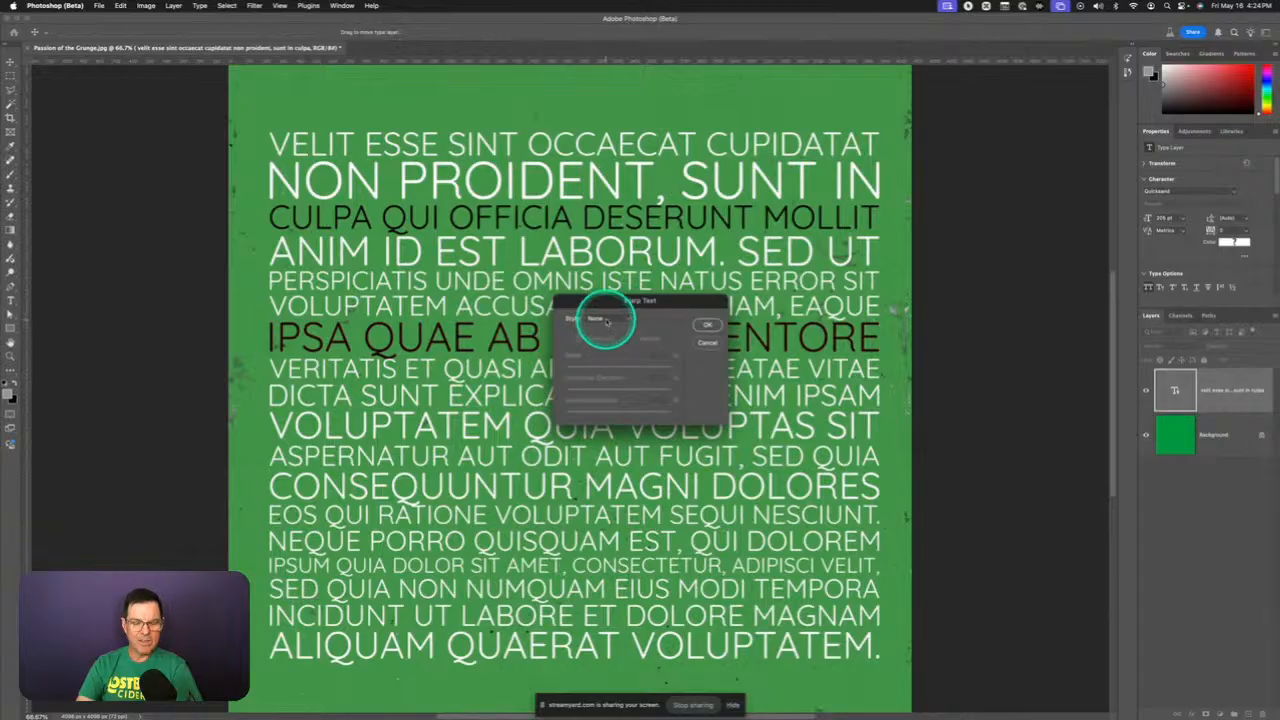
click(606, 321)
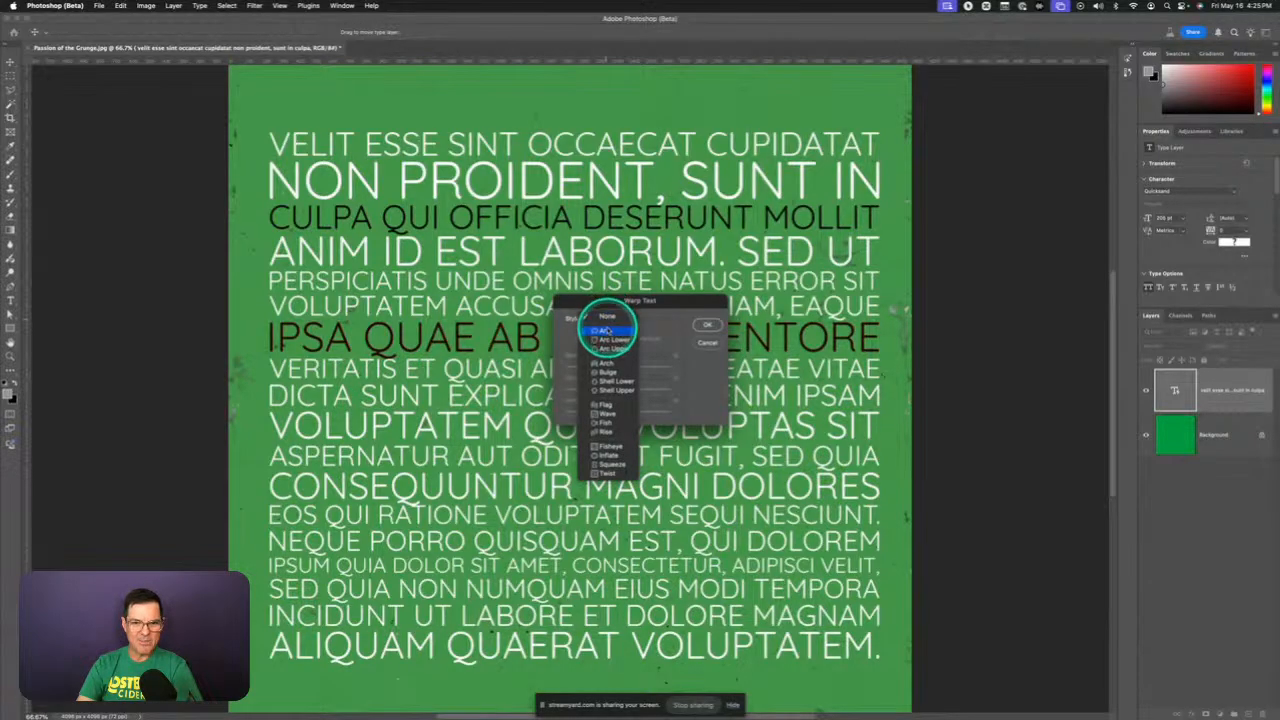
click(611, 405)
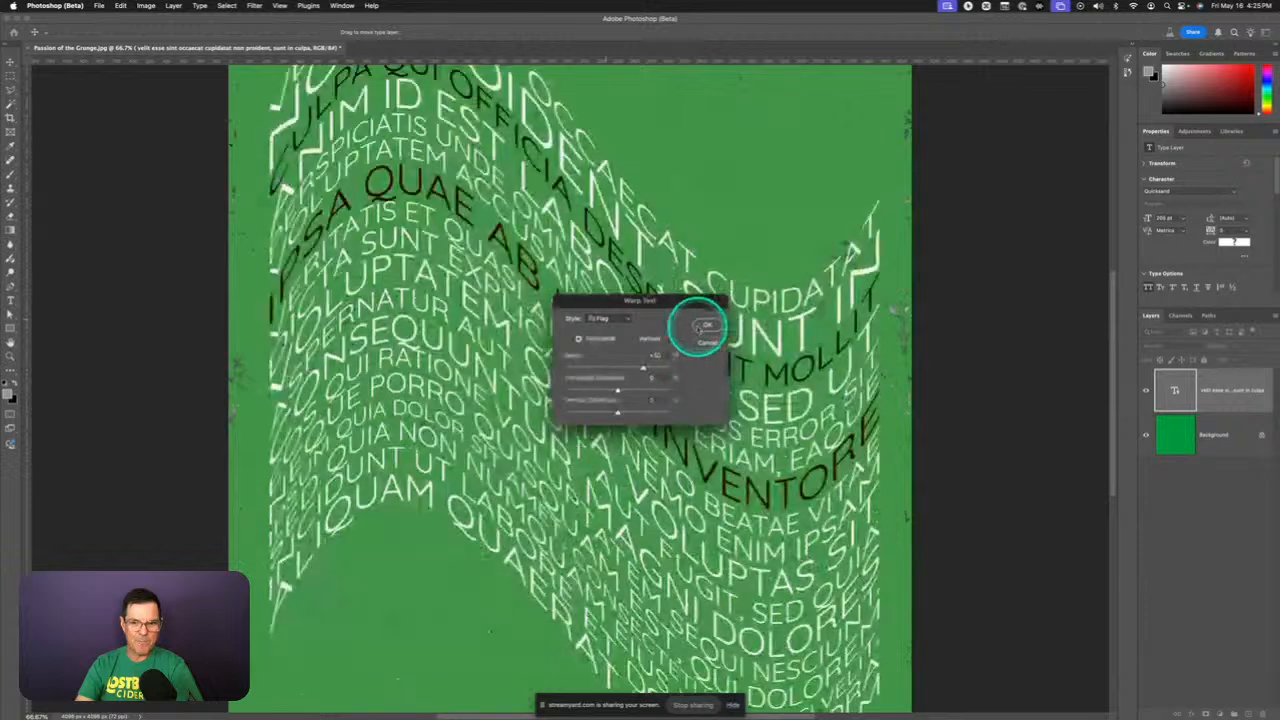
click(706, 326)
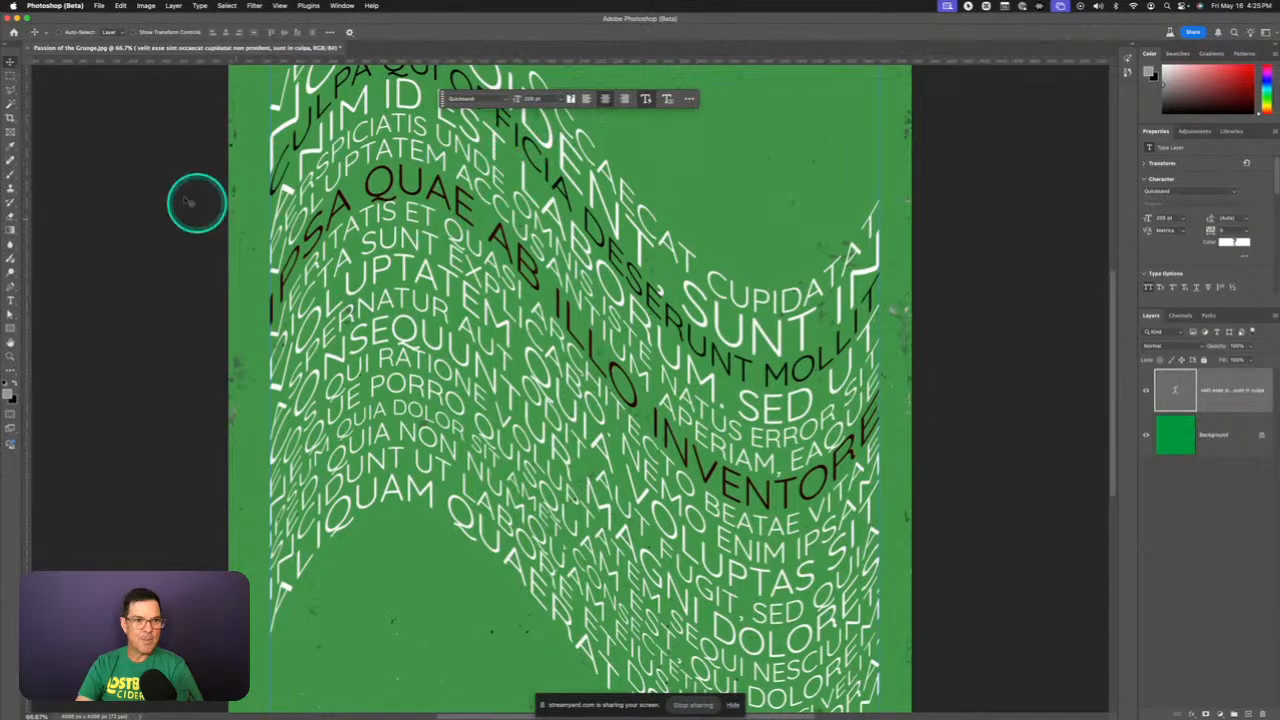
- Recolor the warped text band around ASPERNATUR AUT ODIT AUT FUGIT, SED QUIA a medium green and deselect it
click(10, 300)
drag(375, 335, 672, 512)
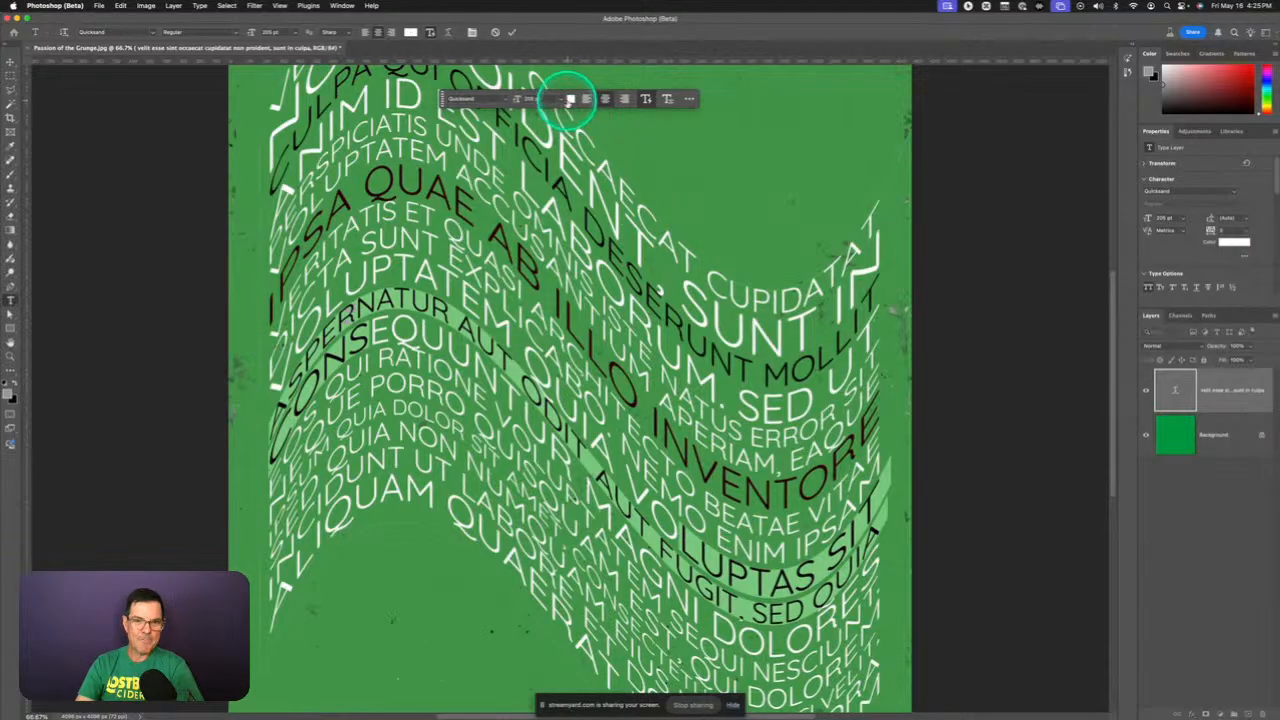
click(570, 99)
drag(651, 374, 650, 390)
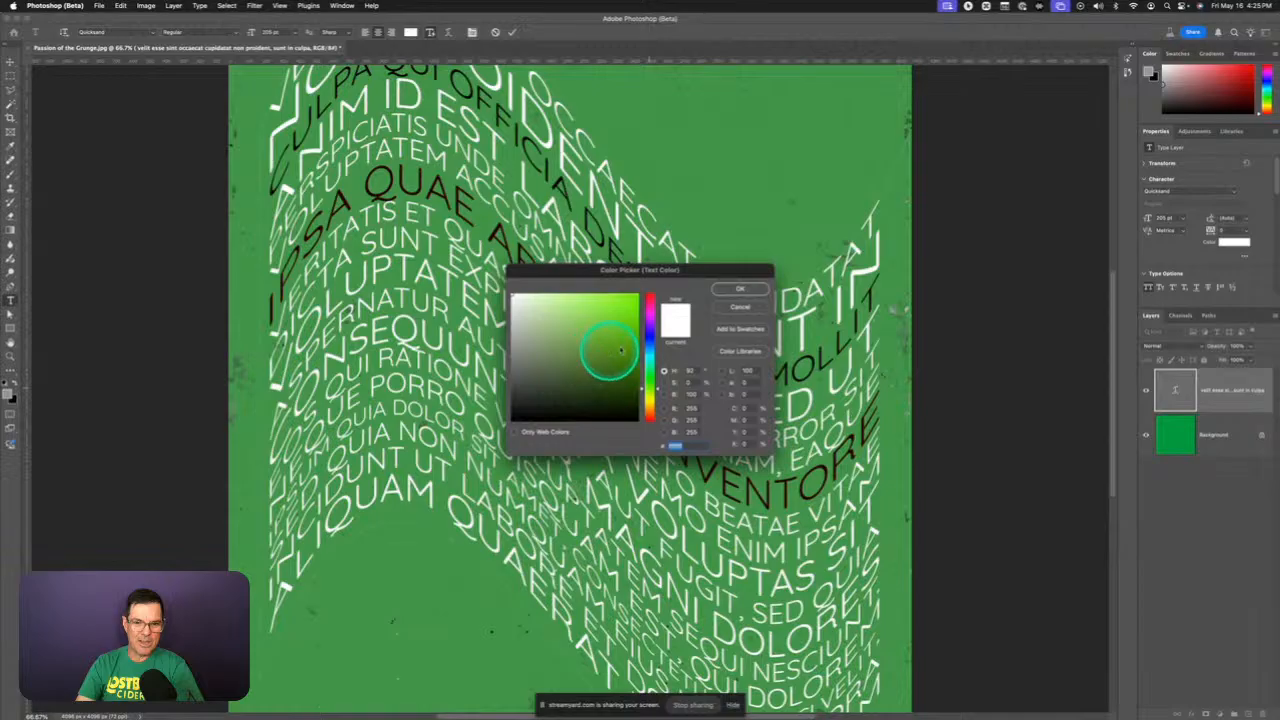
click(741, 289)
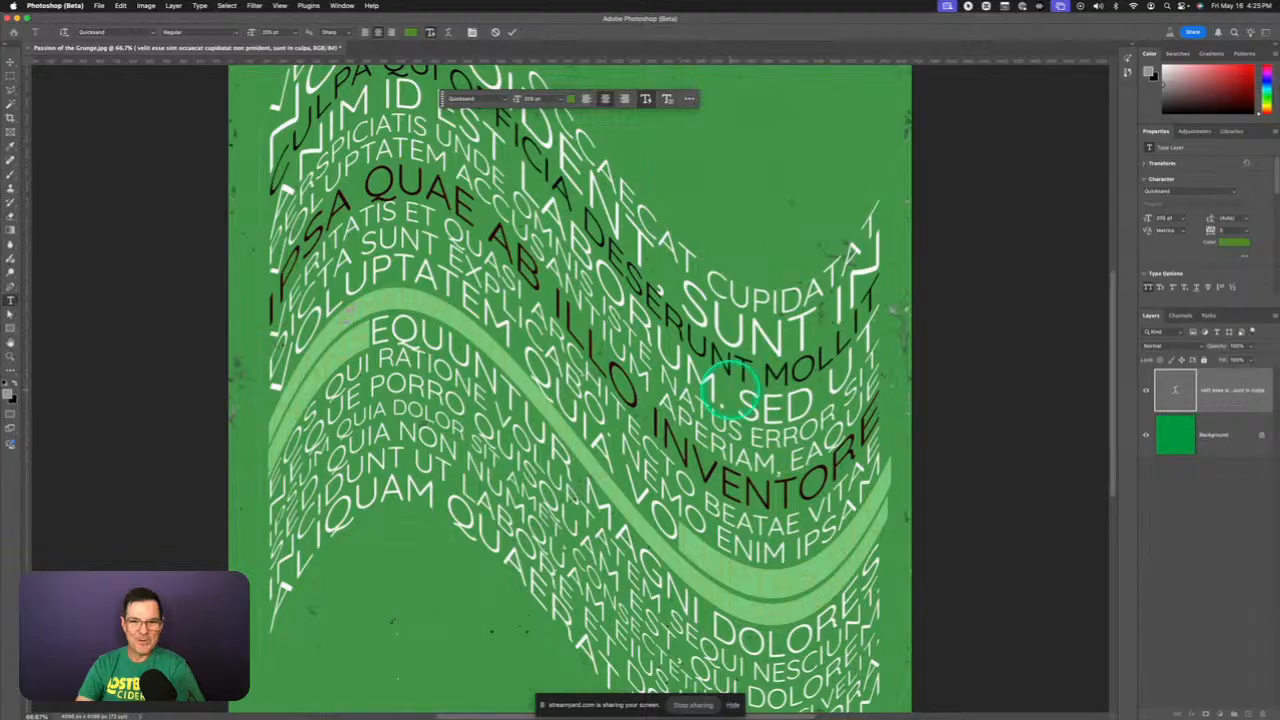
click(720, 392)
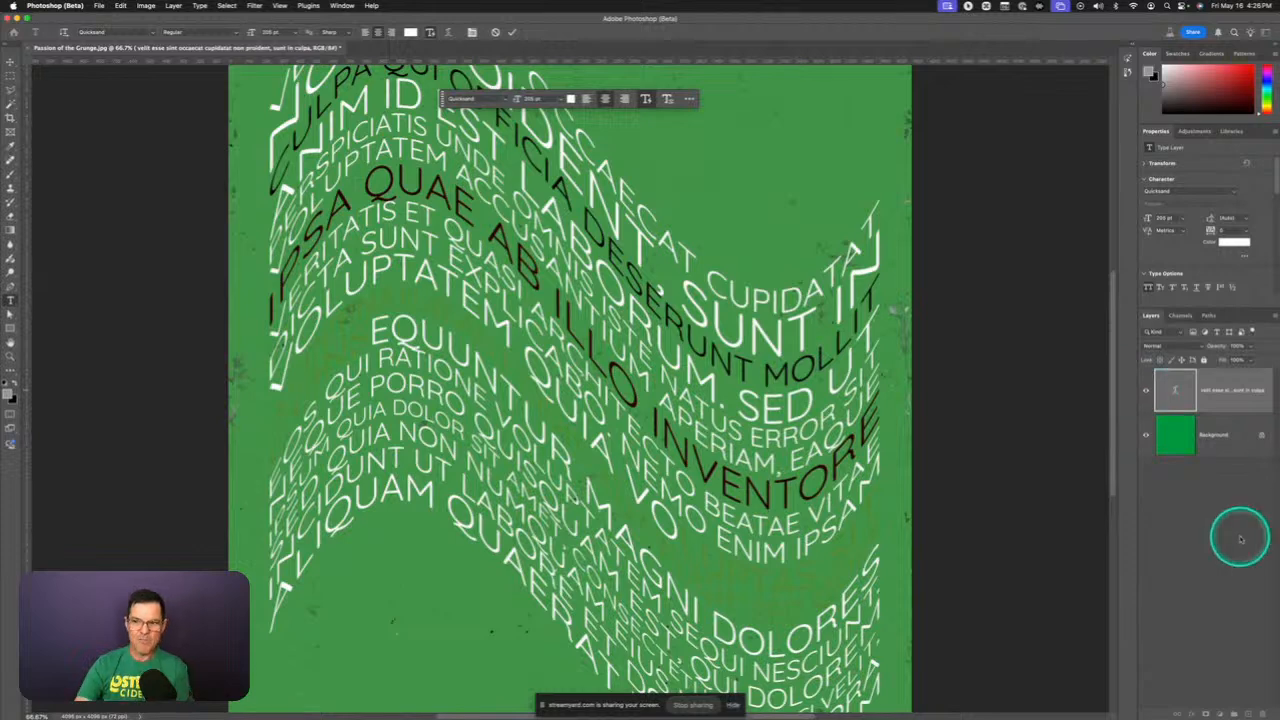
- Hide the warped dynamic text layer and add a new empty layer above it
click(1146, 392)
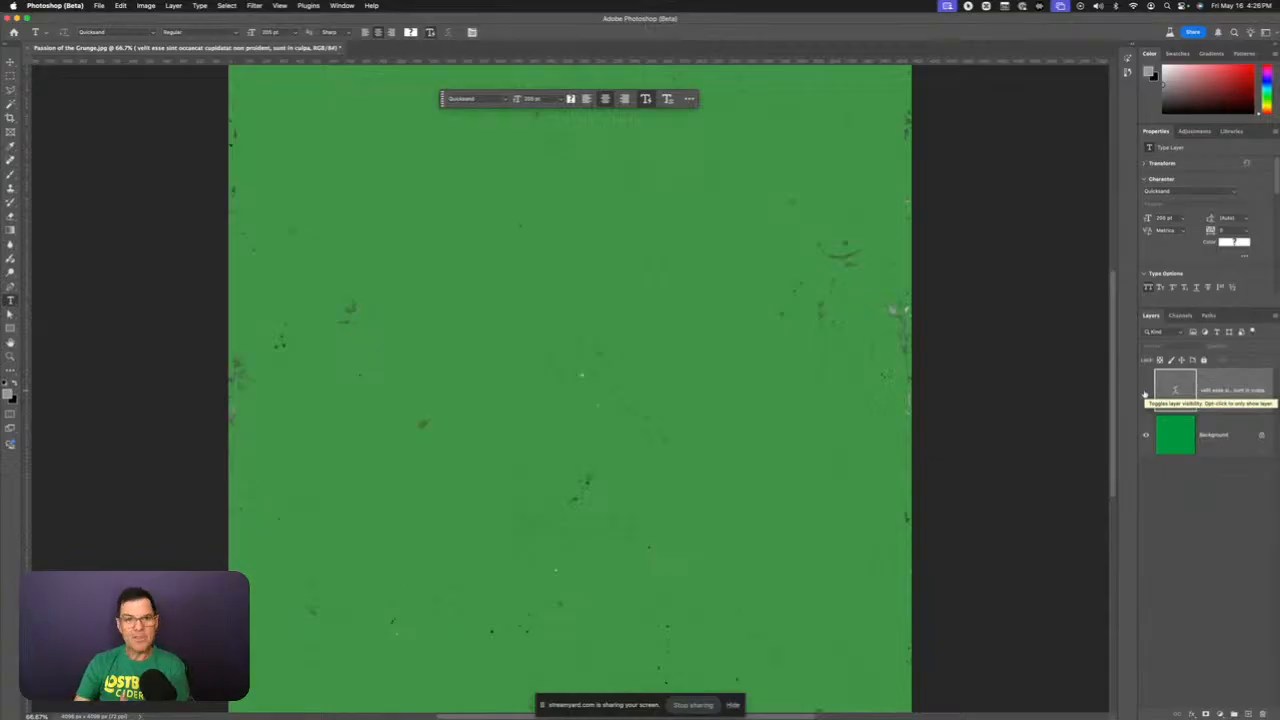
click(1248, 714)
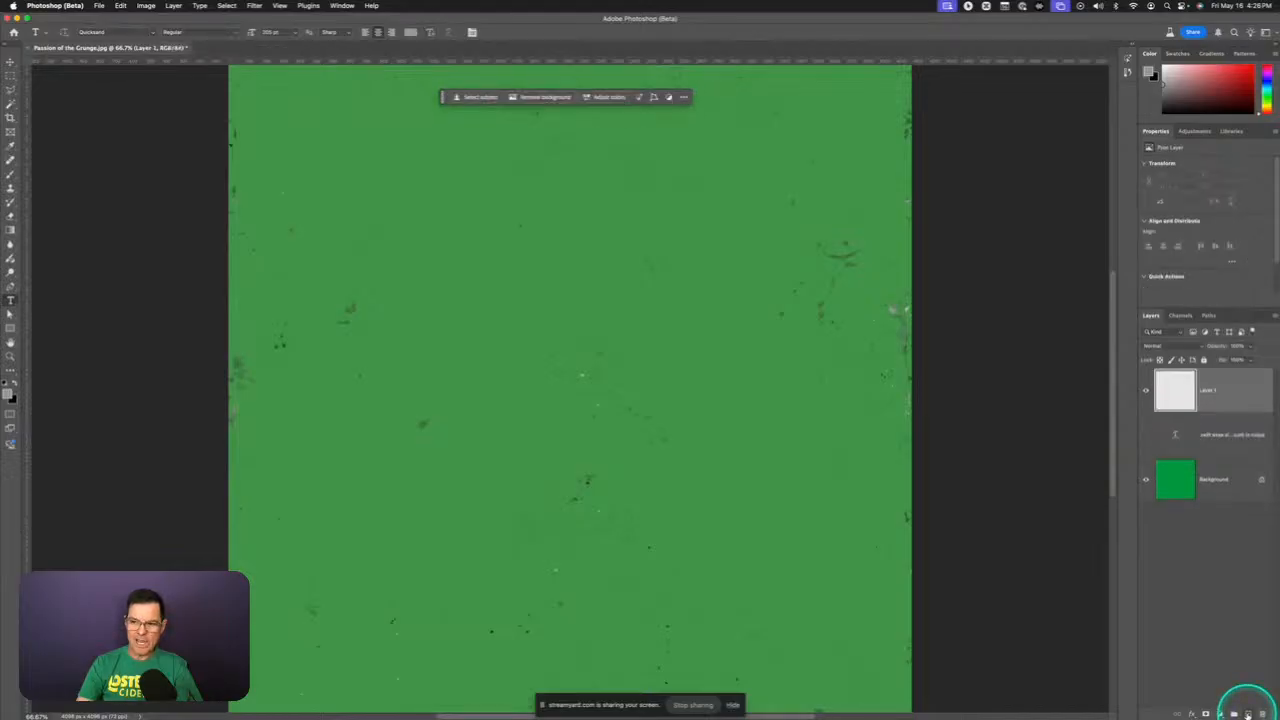
- Float the Layers and Gradients panels beside the canvas, stacked one above the other, and make both taller
drag(1148, 315, 951, 86)
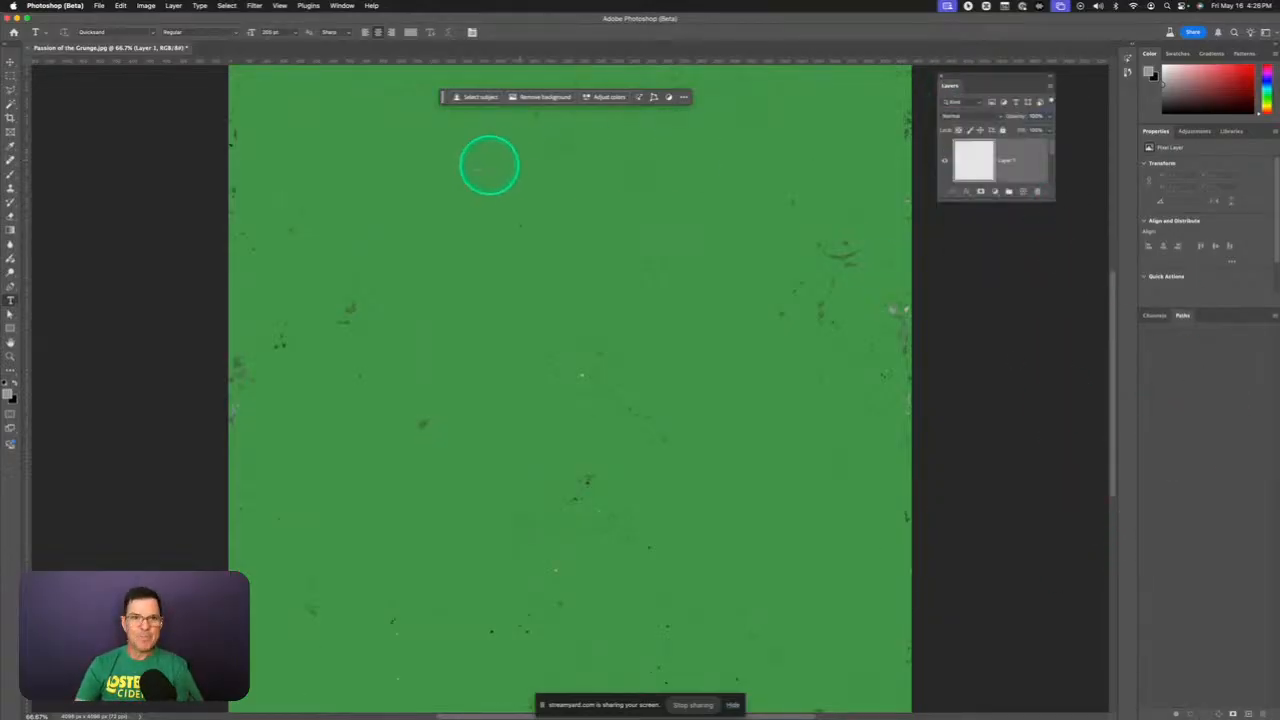
click(343, 6)
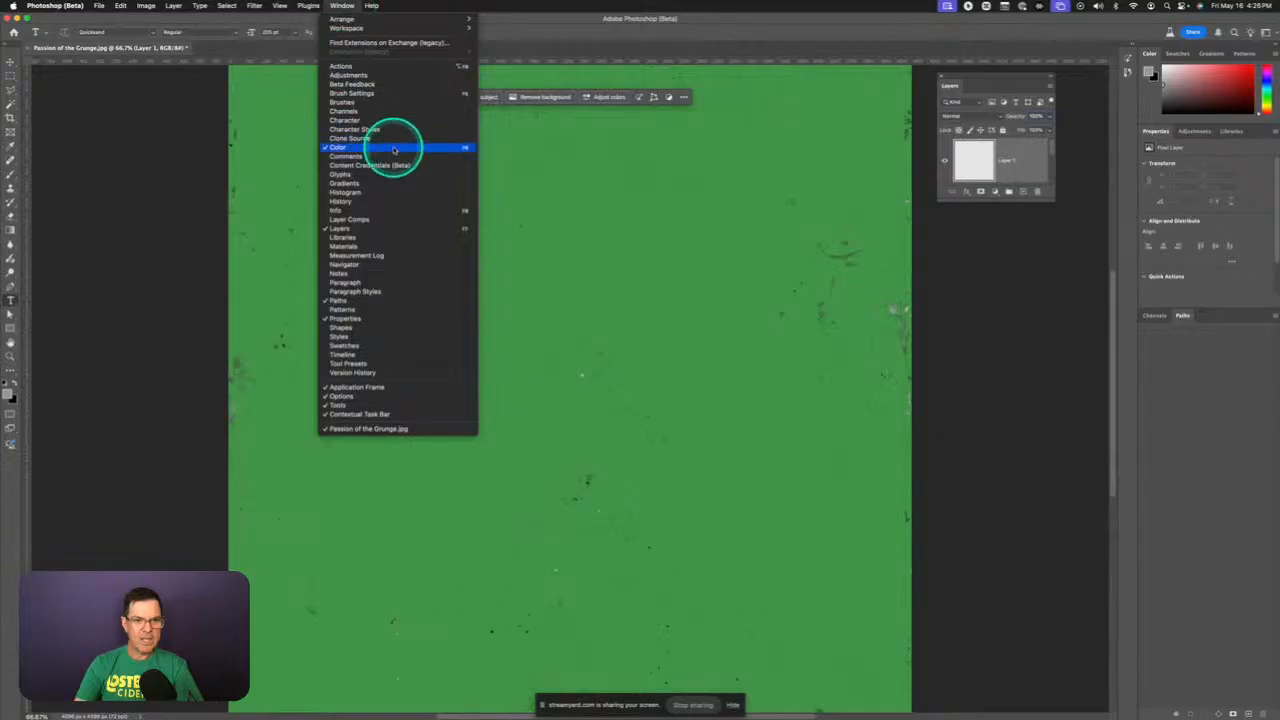
click(357, 184)
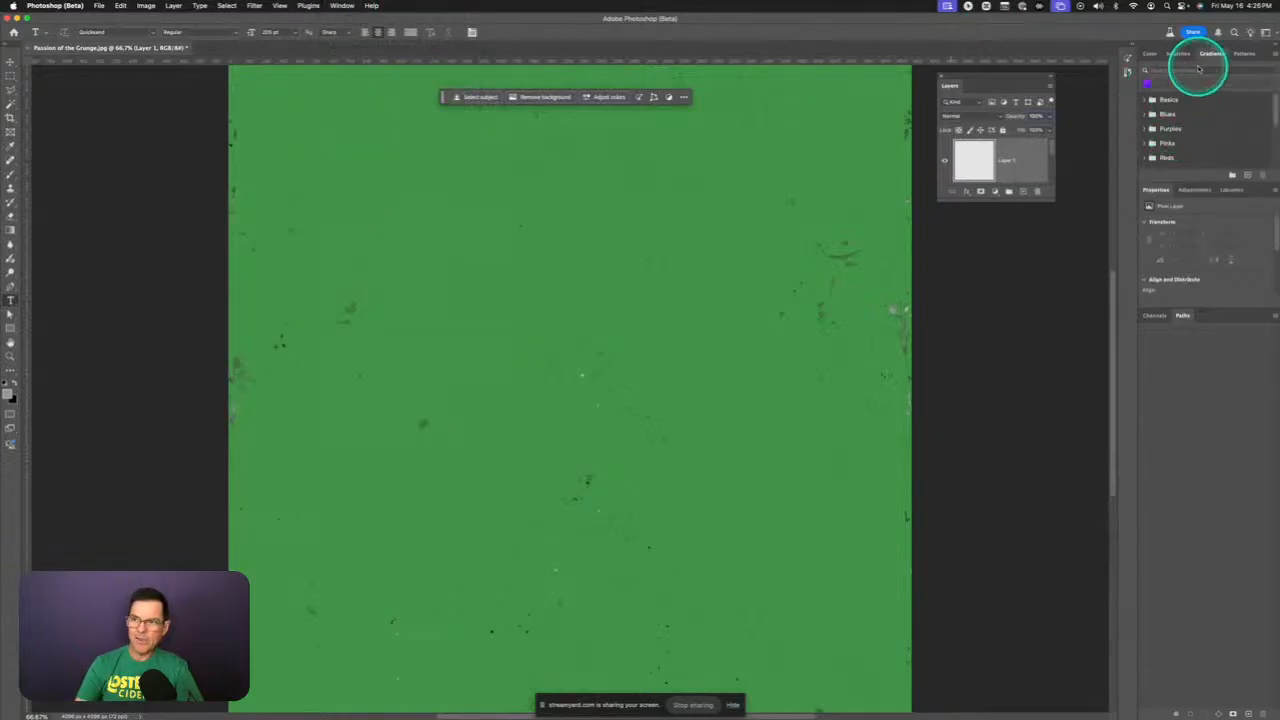
drag(1214, 53, 963, 215)
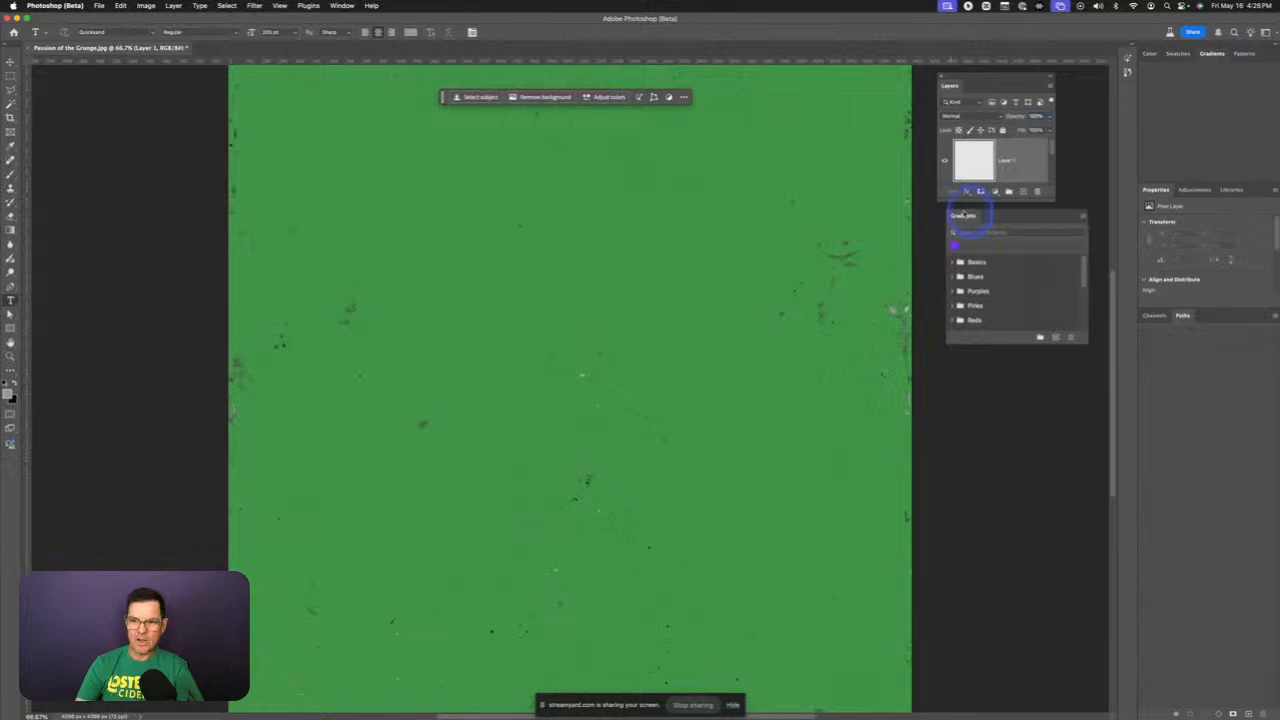
drag(1004, 345, 1024, 545)
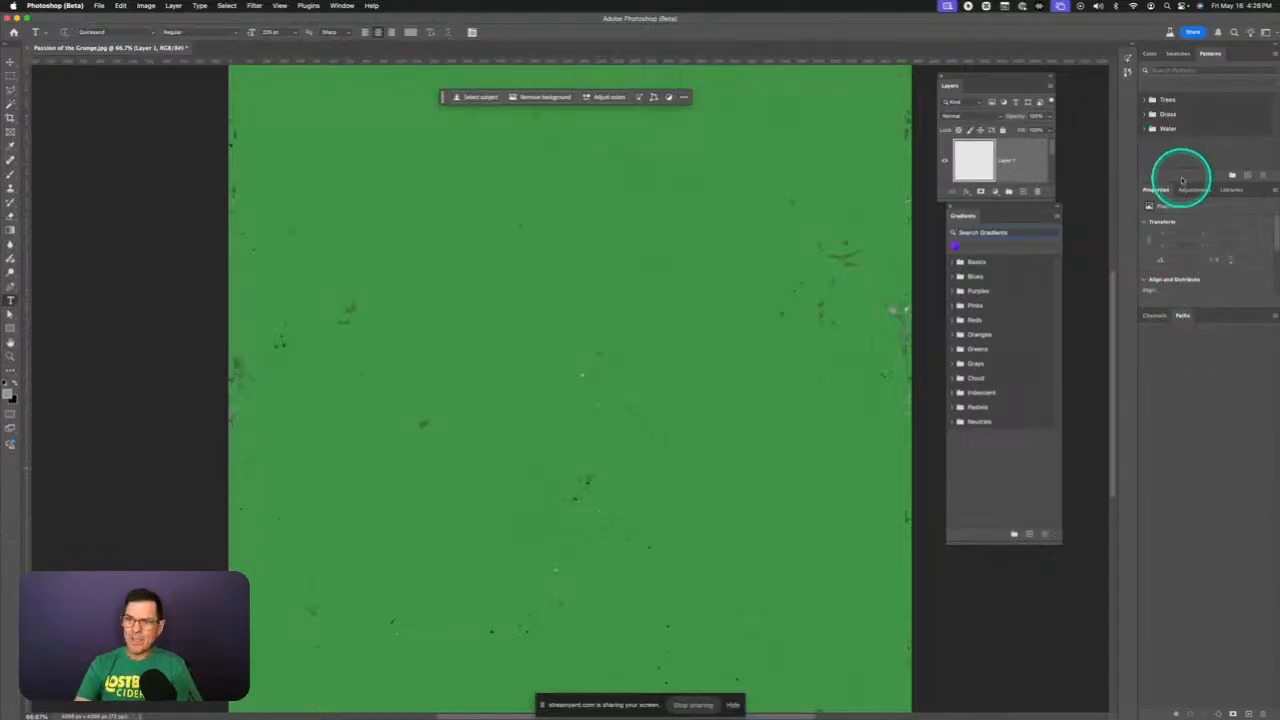
drag(974, 207, 974, 323)
drag(996, 202, 1008, 277)
- Rename the new empty layer as Gradients, undoing the extra layer added by mistake
click(1022, 278)
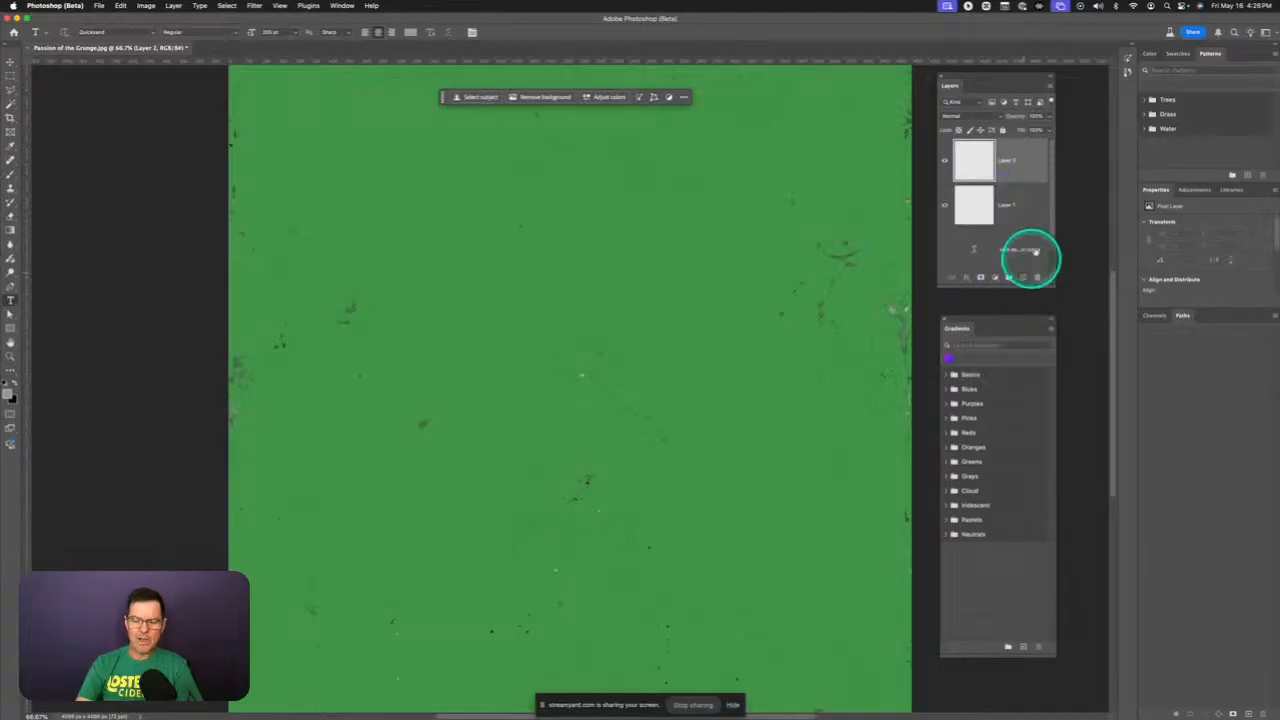
key(super+z)
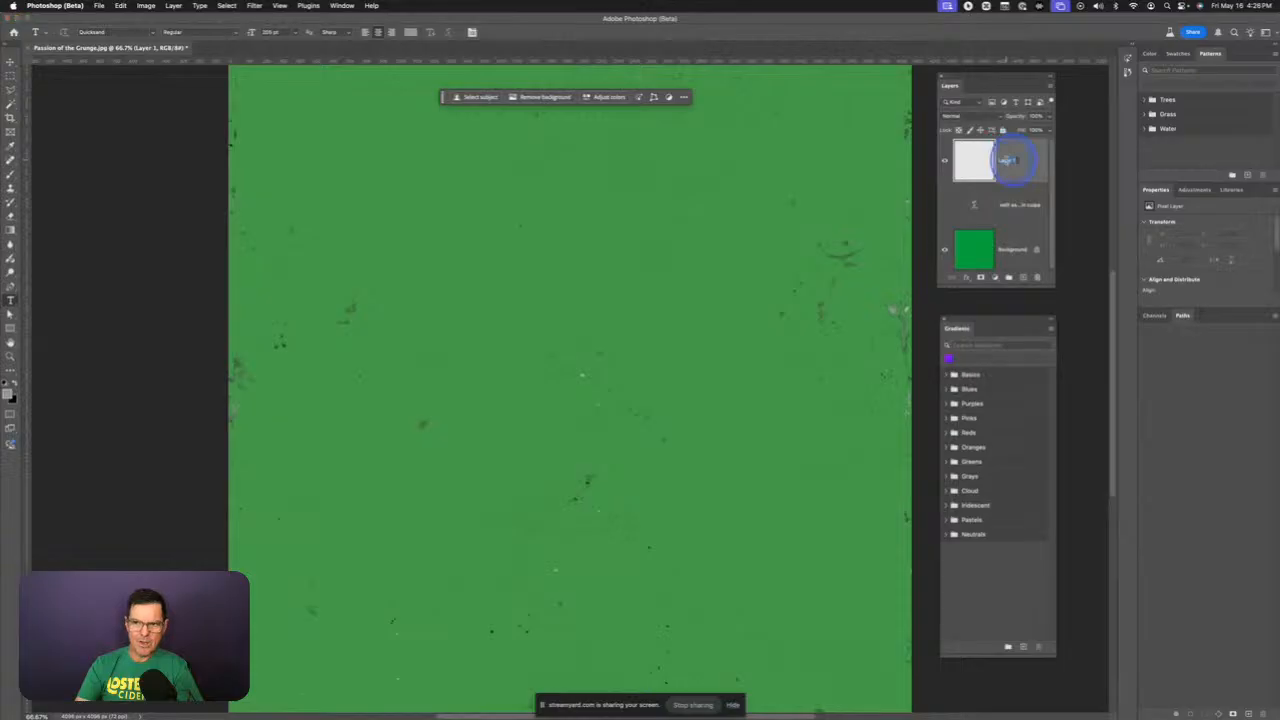
text(Gradients)
key(Return)
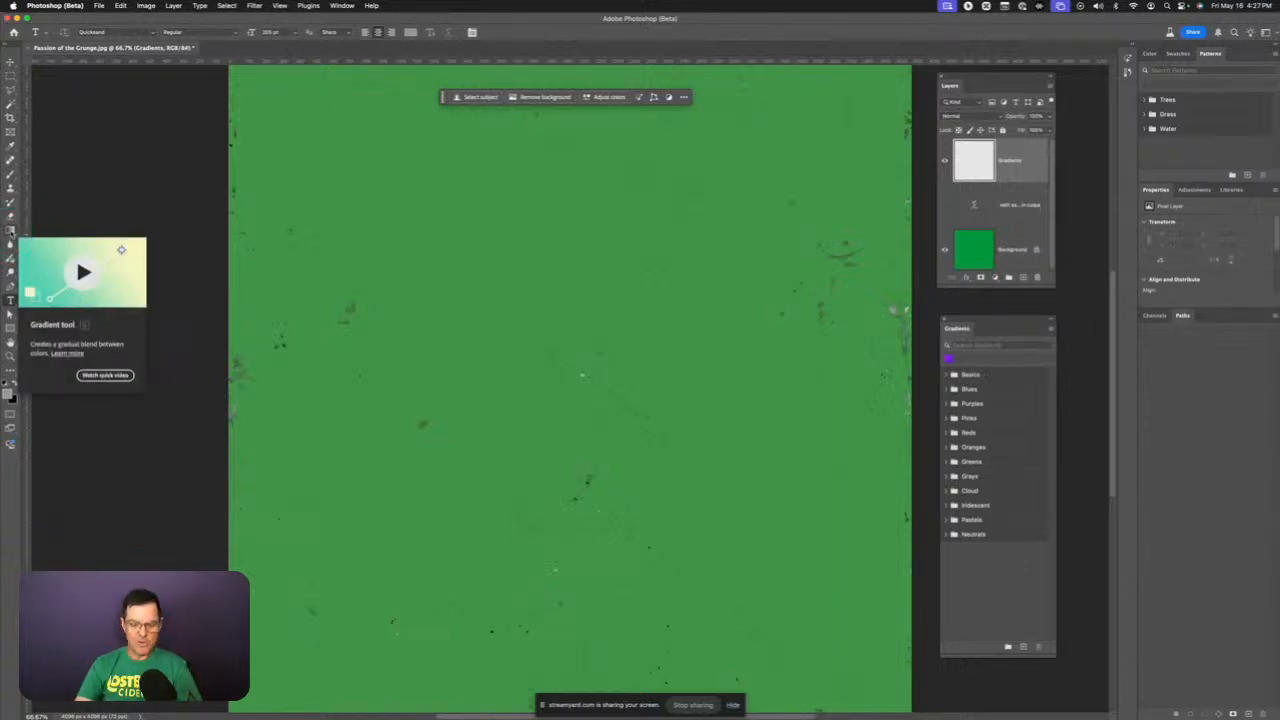
- Create a blue-to-purple radial gradient centred near the middle of the canvas on the Gradients layer and delete its layer mask
click(634, 320)
key(g)
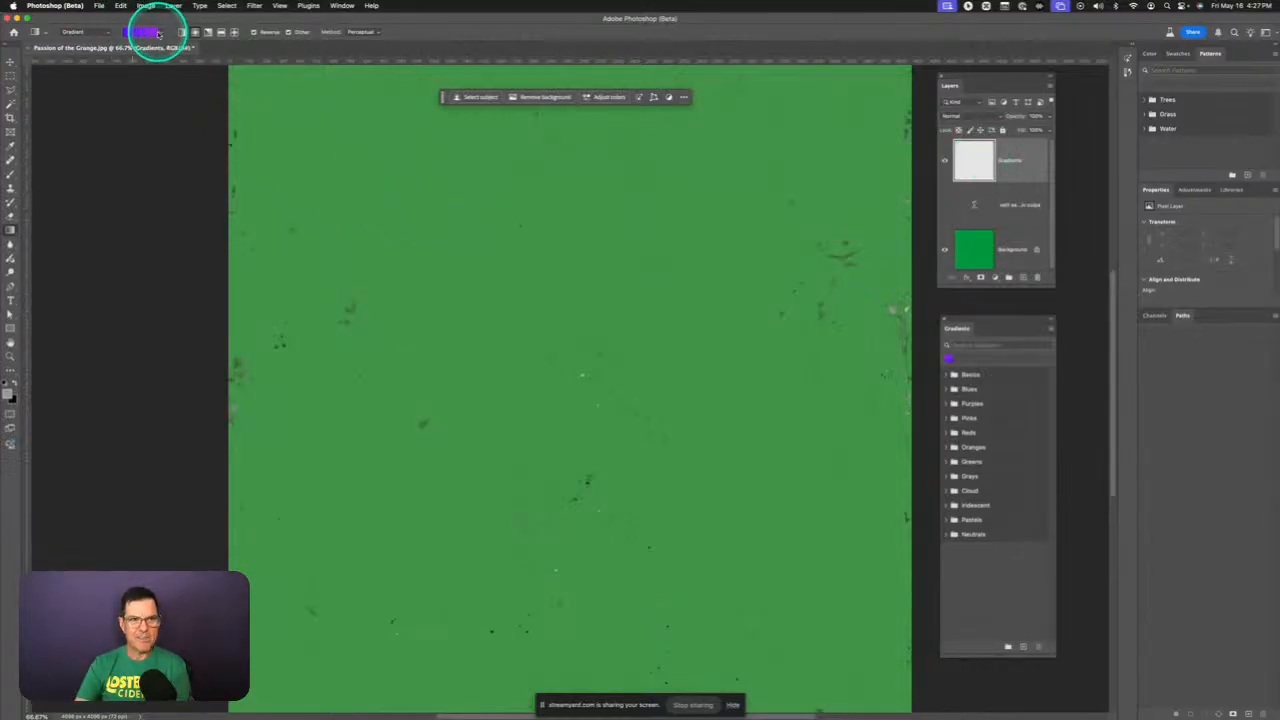
drag(357, 234, 538, 359)
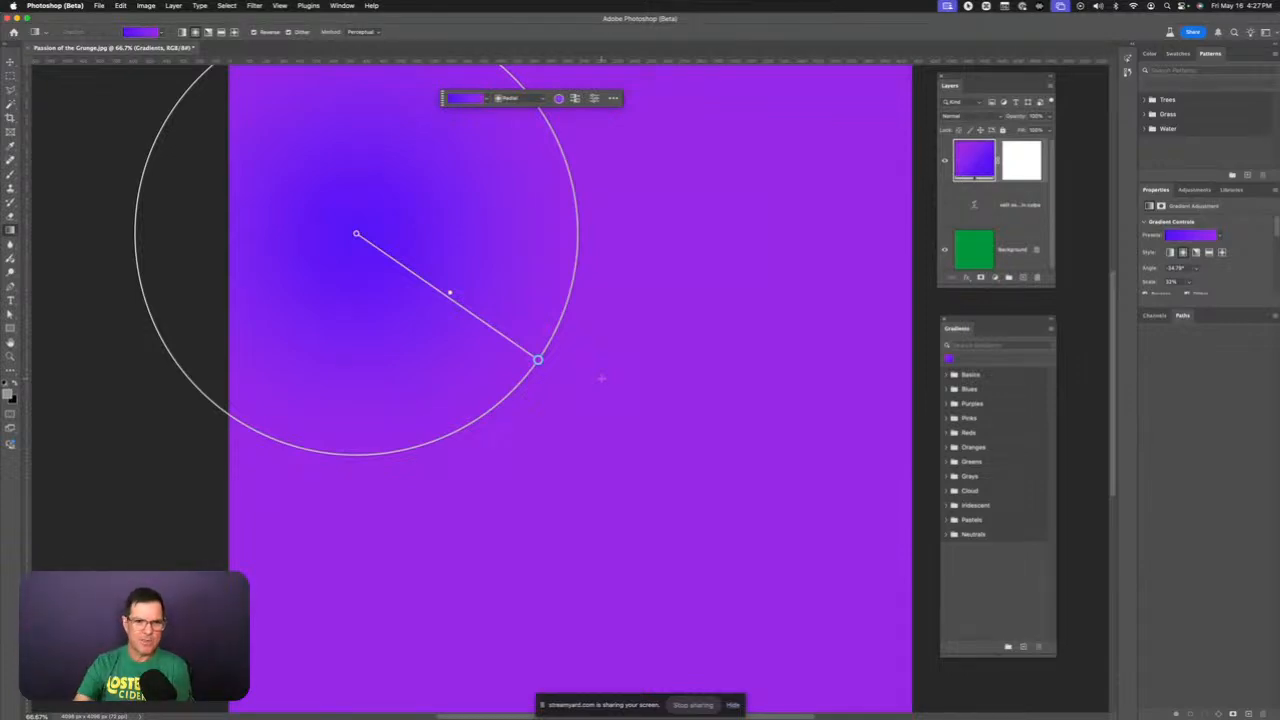
drag(355, 237, 592, 350)
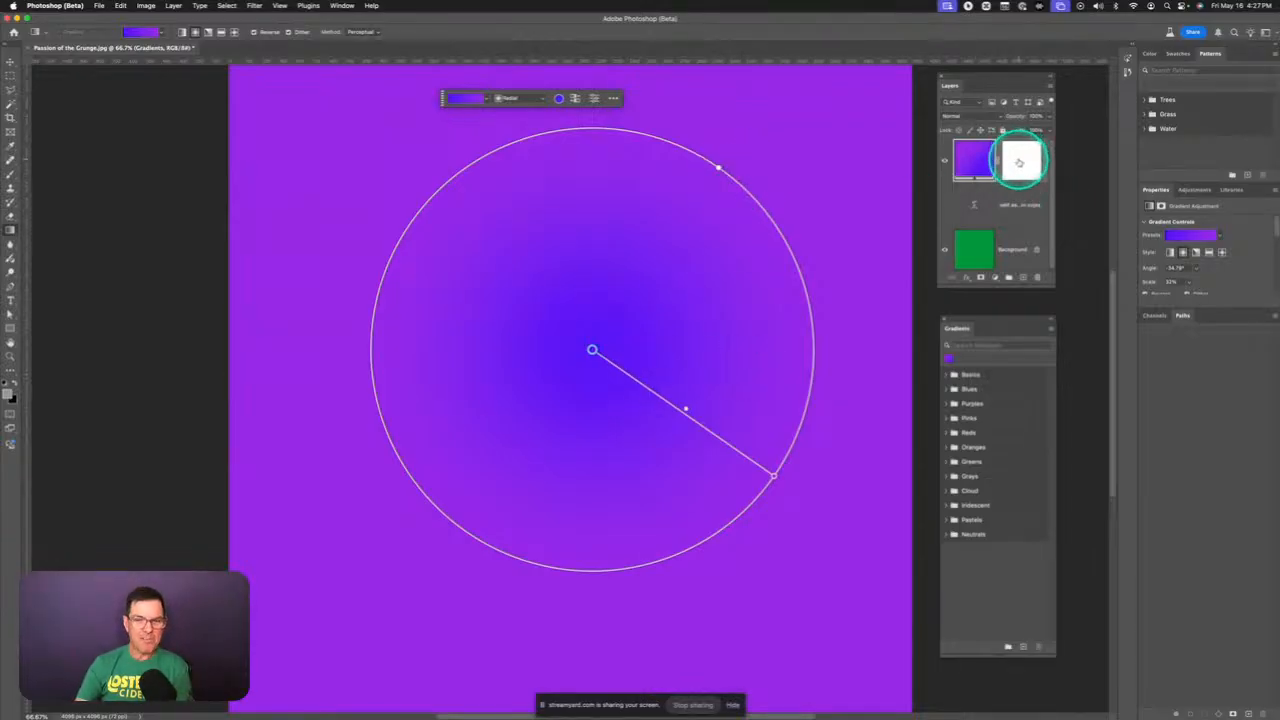
drag(1019, 162, 1039, 277)
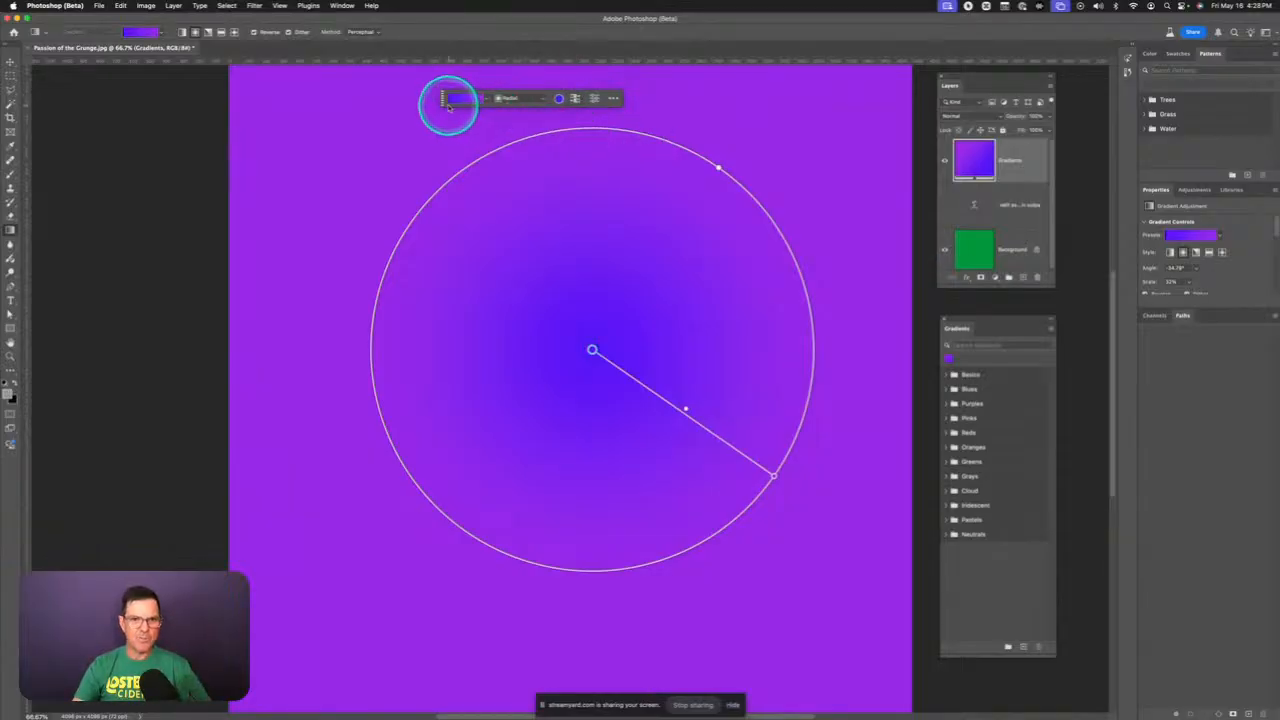
- Move the Contextual Task Bar up to the canvas's upper edge and check its bar position options
drag(443, 97, 525, 80)
click(695, 80)
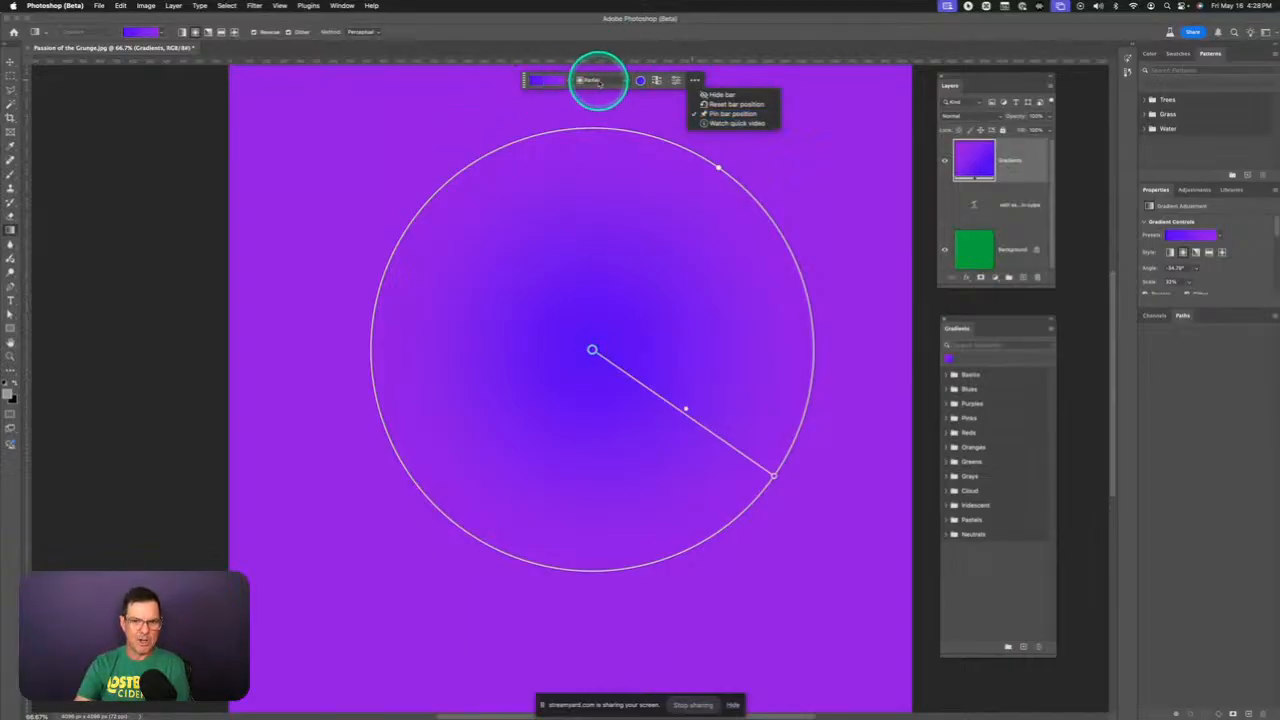
click(634, 77)
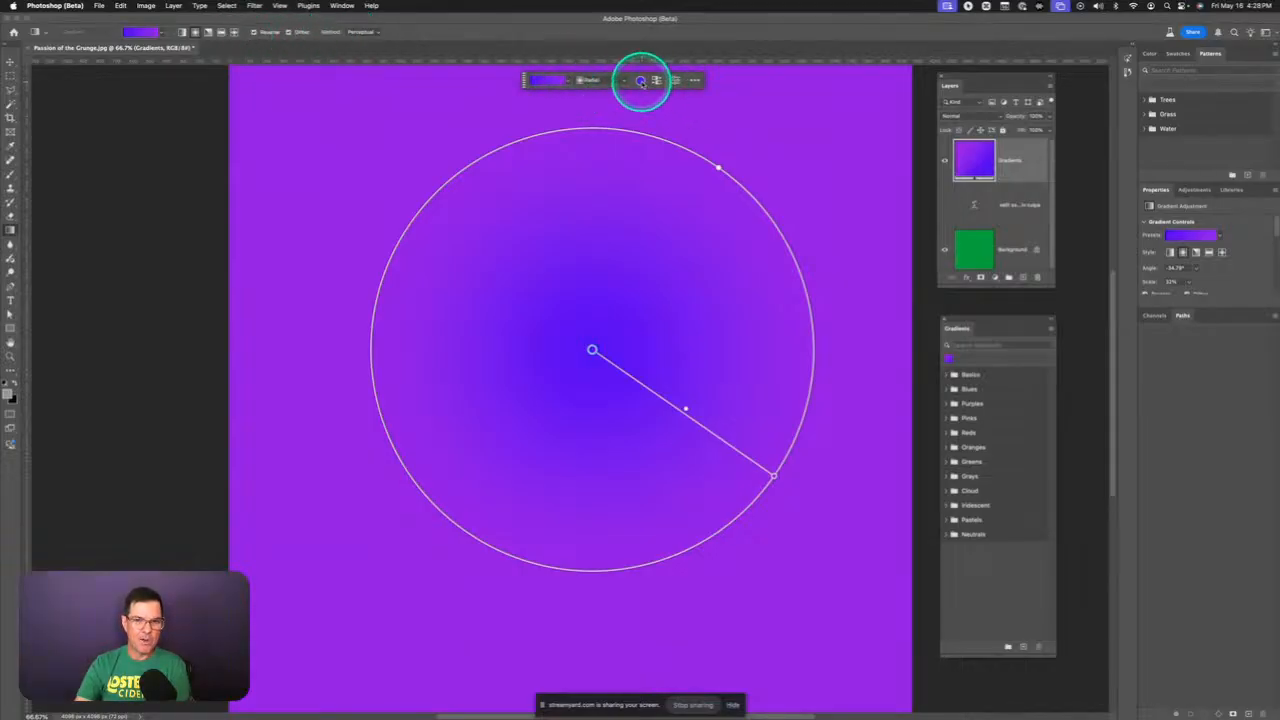
- Try the Linear and Diamond gradient styles, set the style to Reflected and reverse the gradient's colors
click(621, 82)
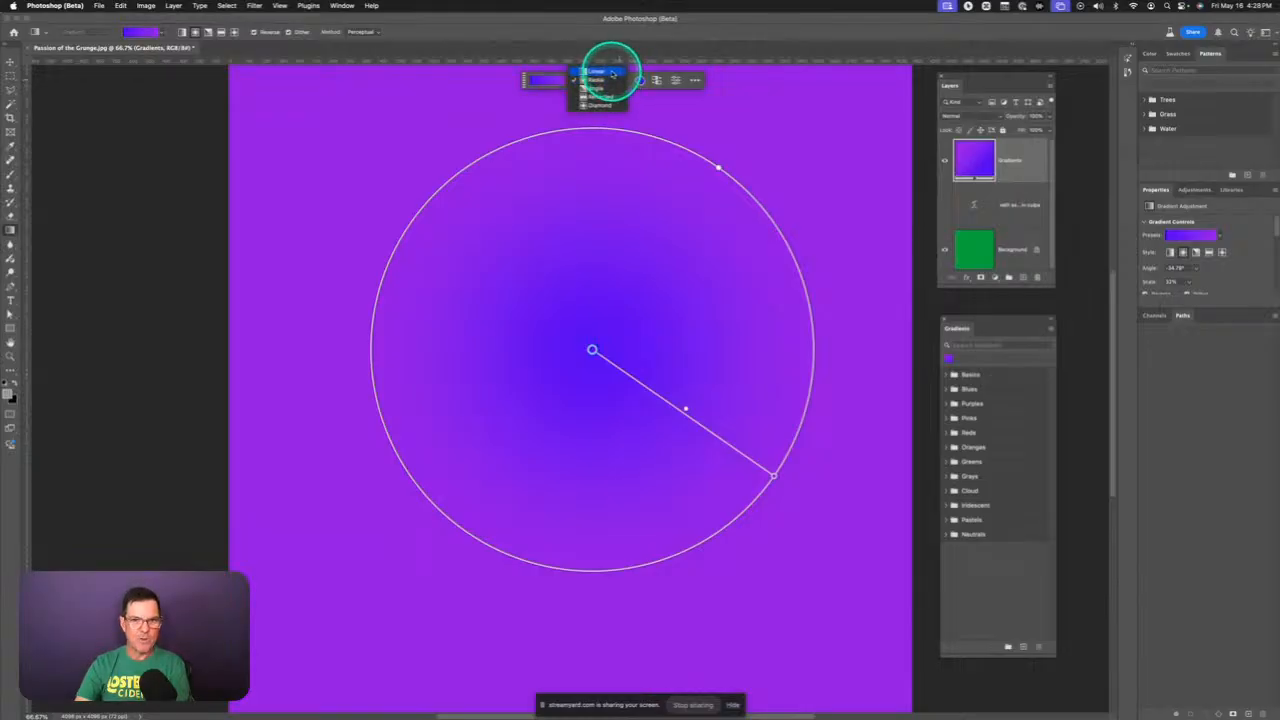
click(610, 73)
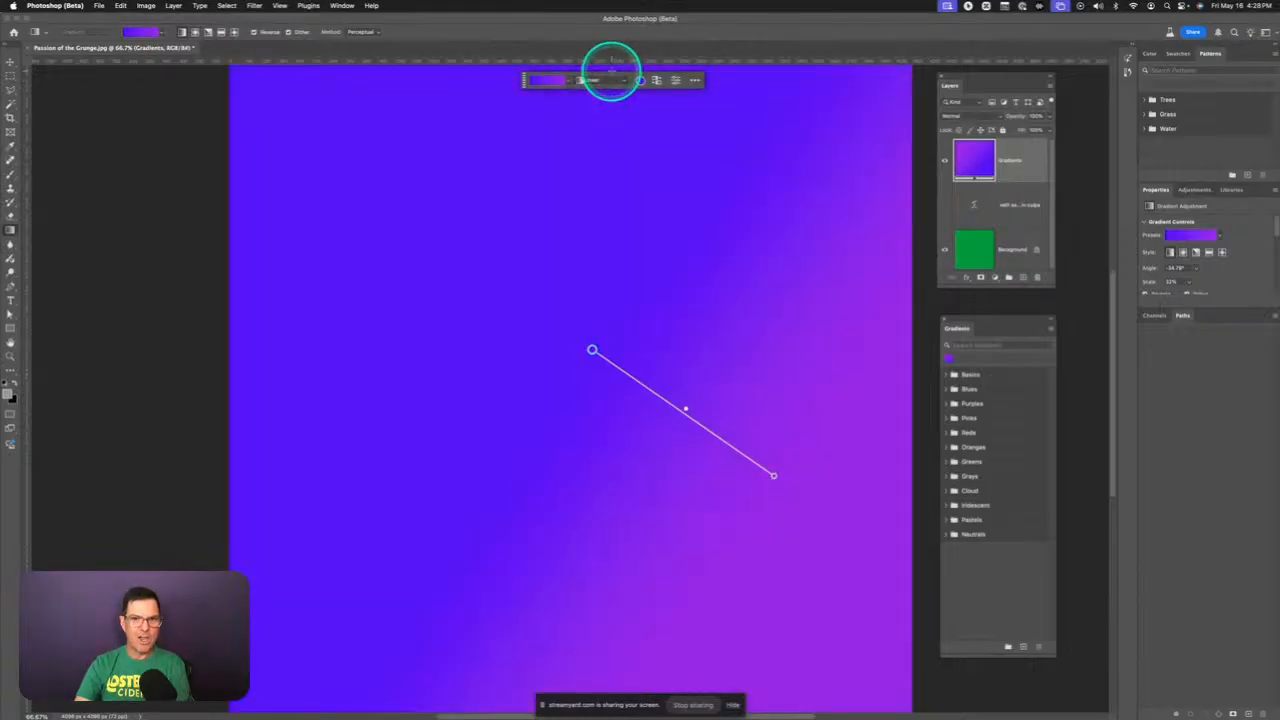
click(611, 76)
click(612, 114)
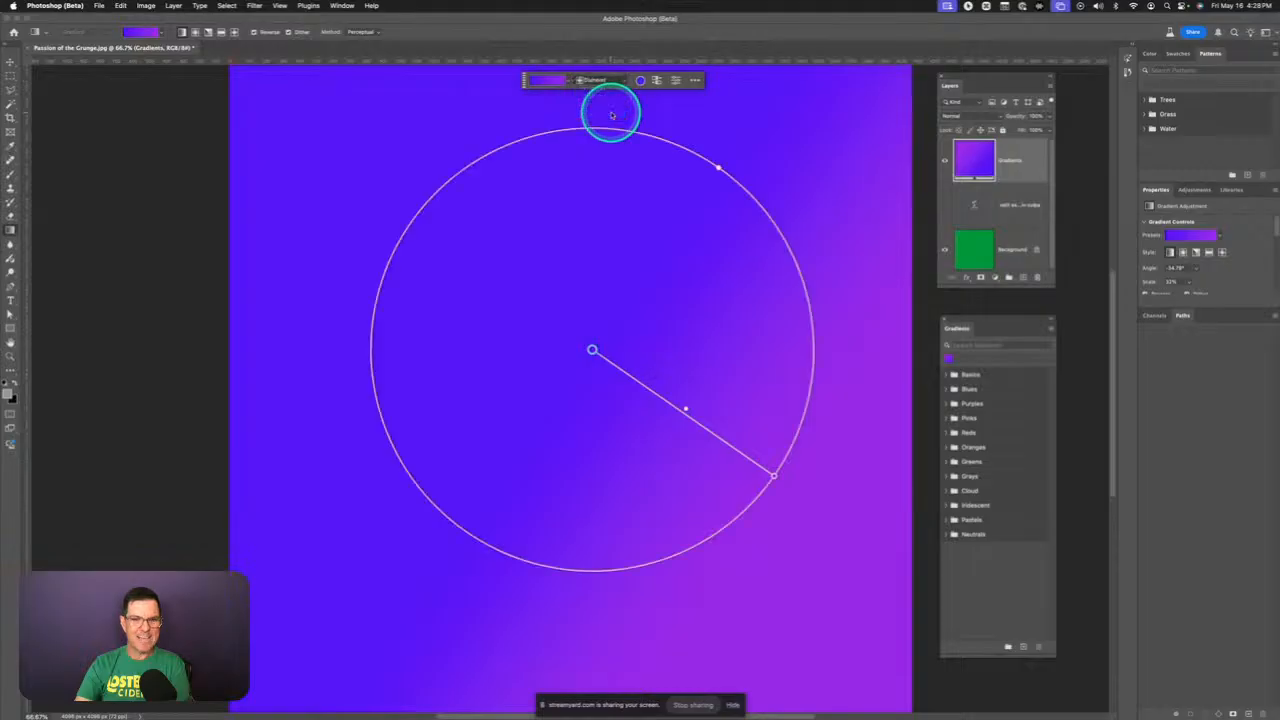
click(595, 78)
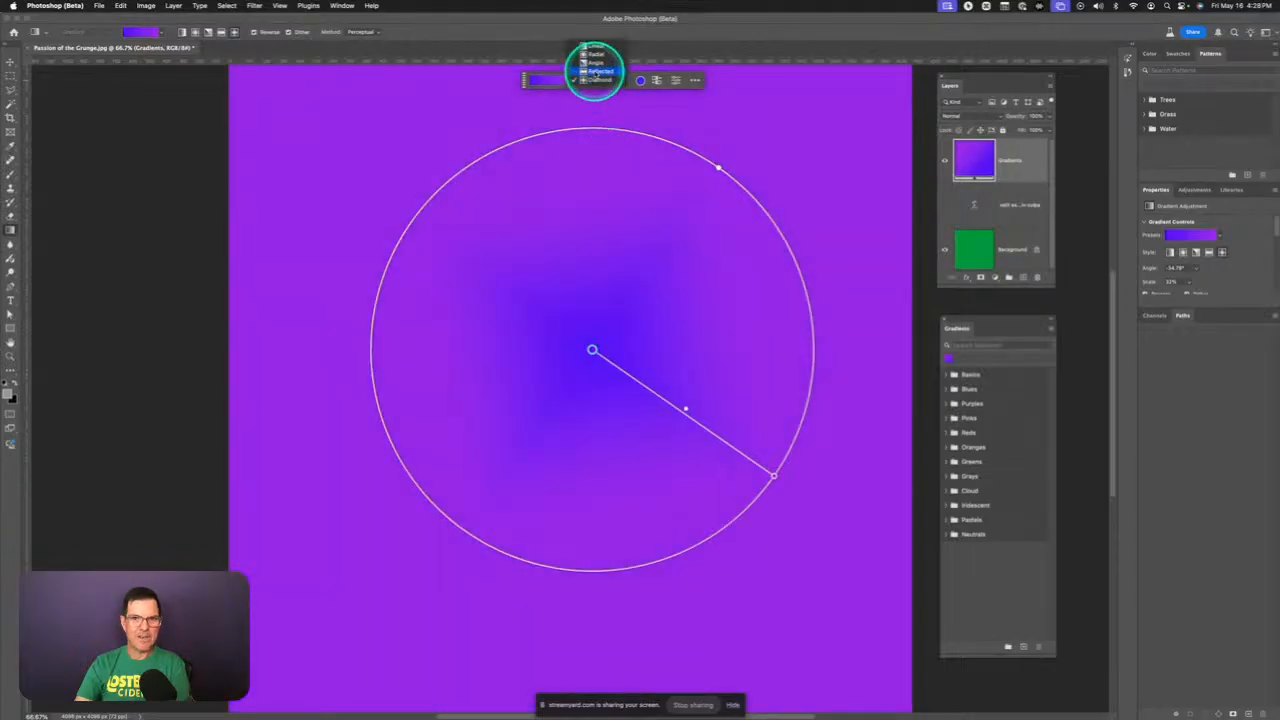
click(598, 71)
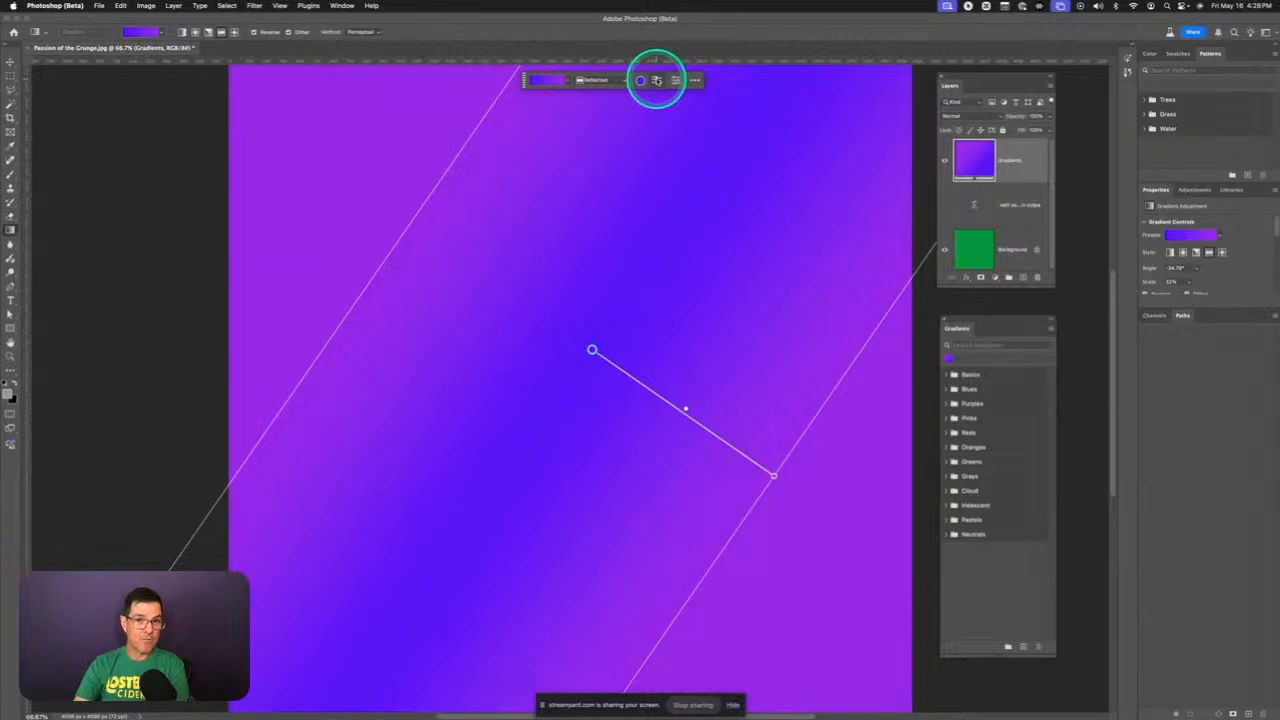
click(656, 80)
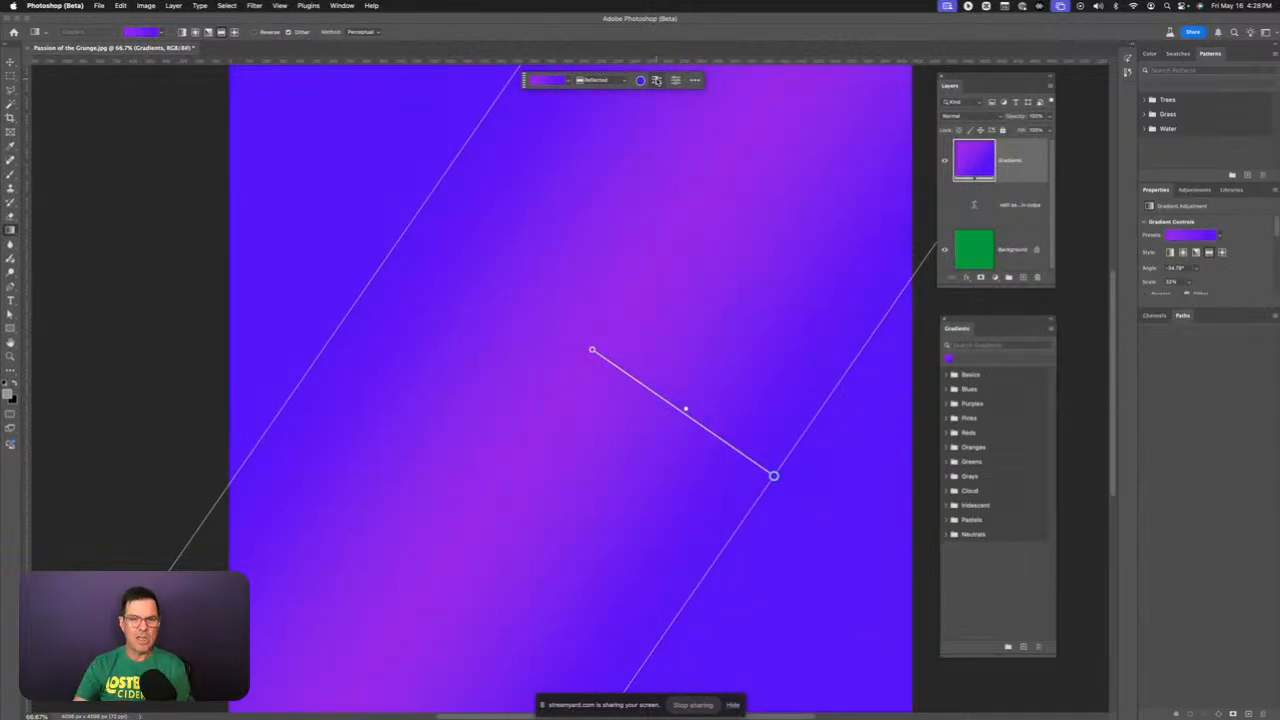
- Show the gradient's properties, regroup the Properties panel with Channels and Paths, and dismiss the libraries tip
click(676, 80)
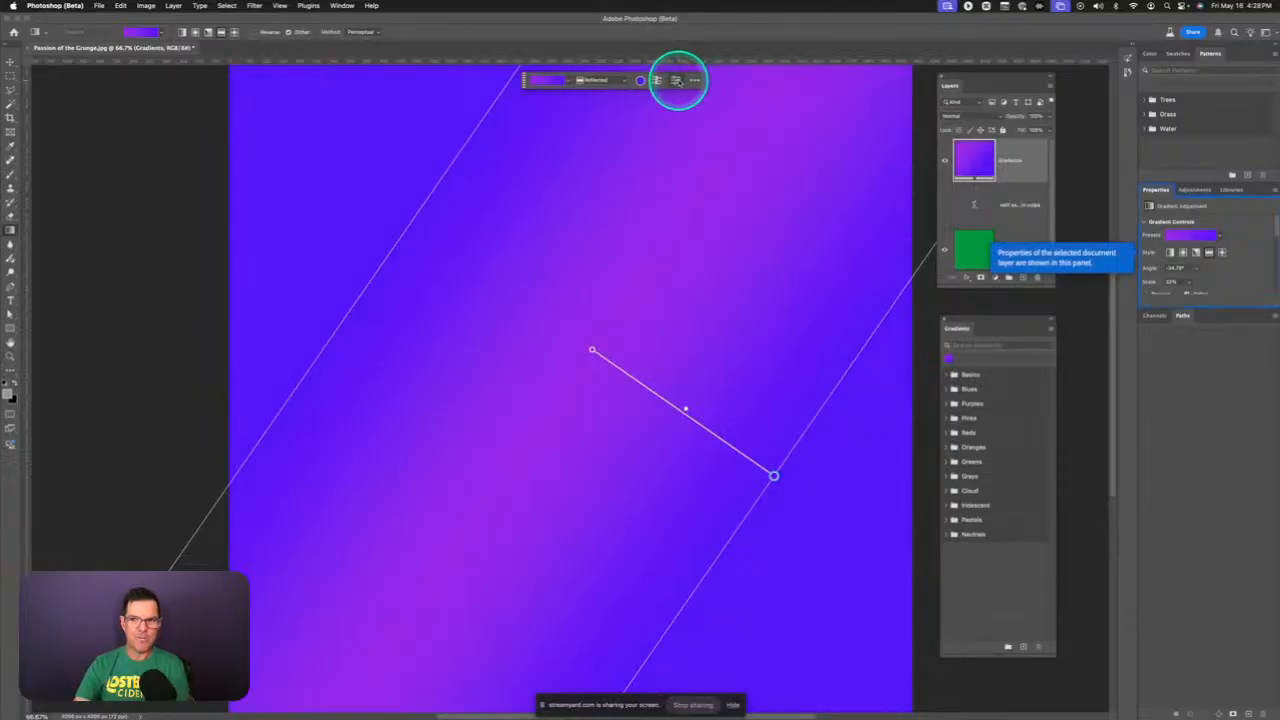
click(1158, 190)
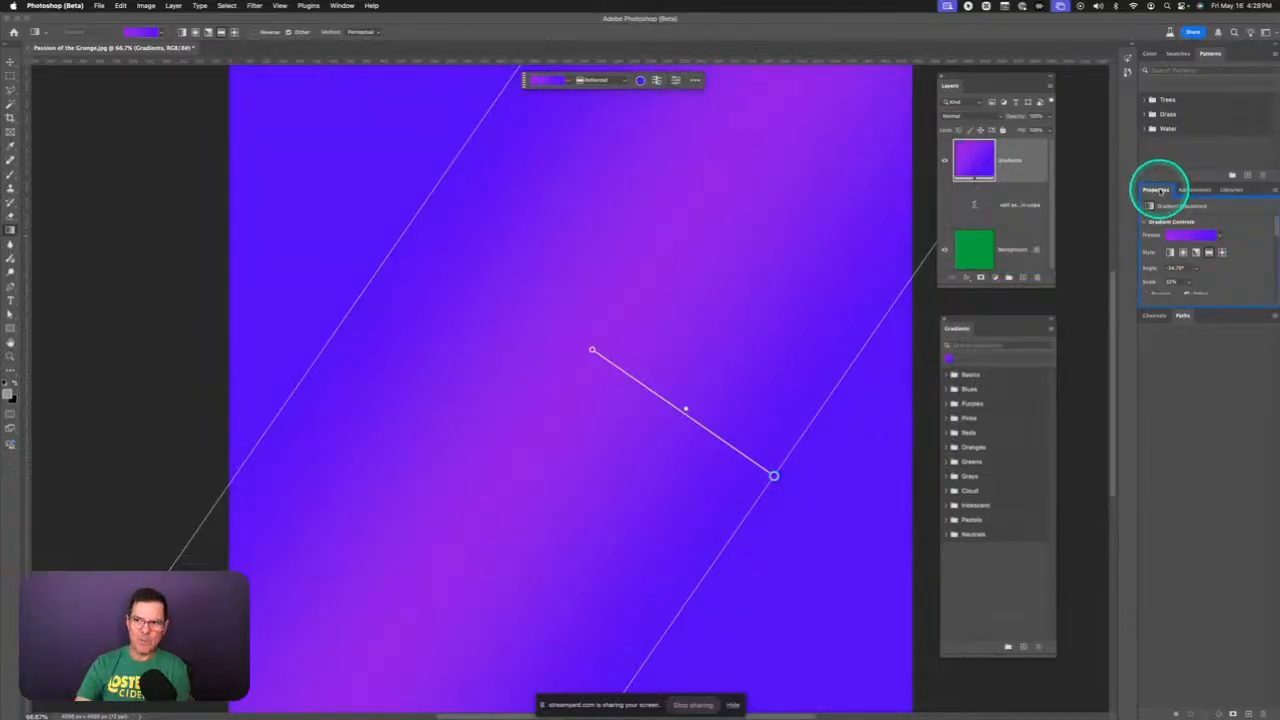
drag(1158, 190, 735, 172)
click(789, 235)
click(799, 211)
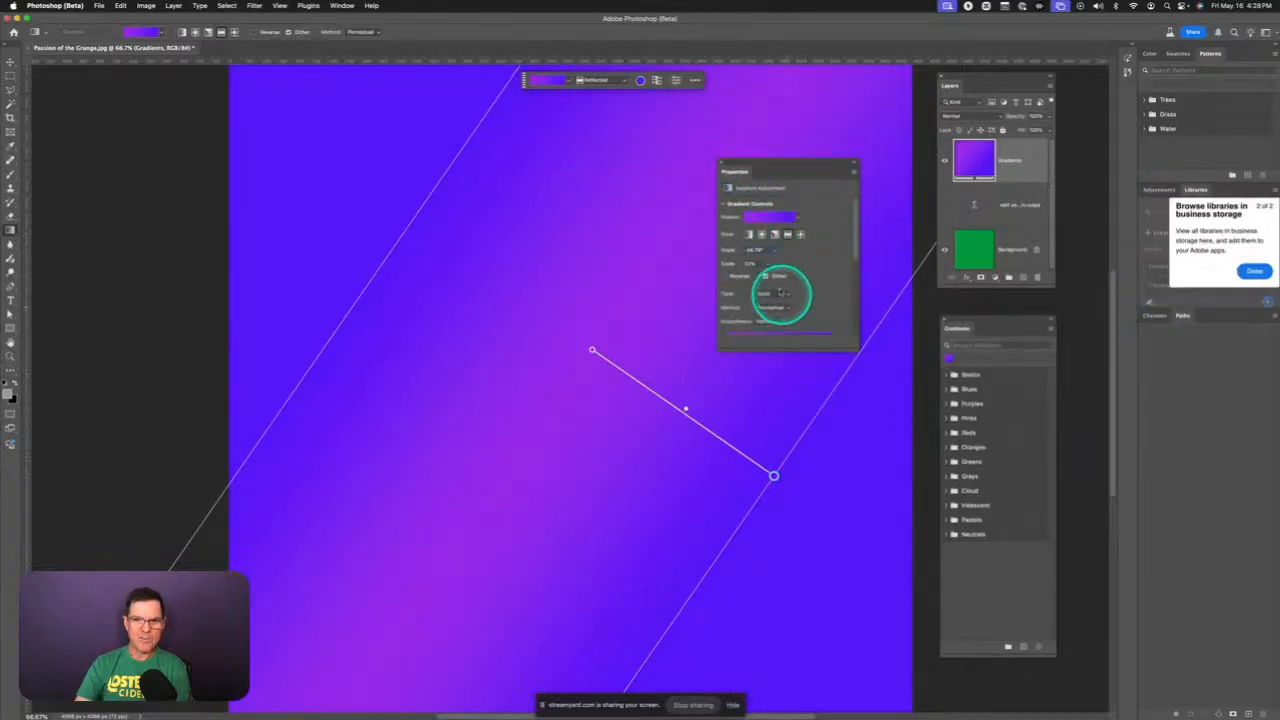
drag(731, 174, 1212, 318)
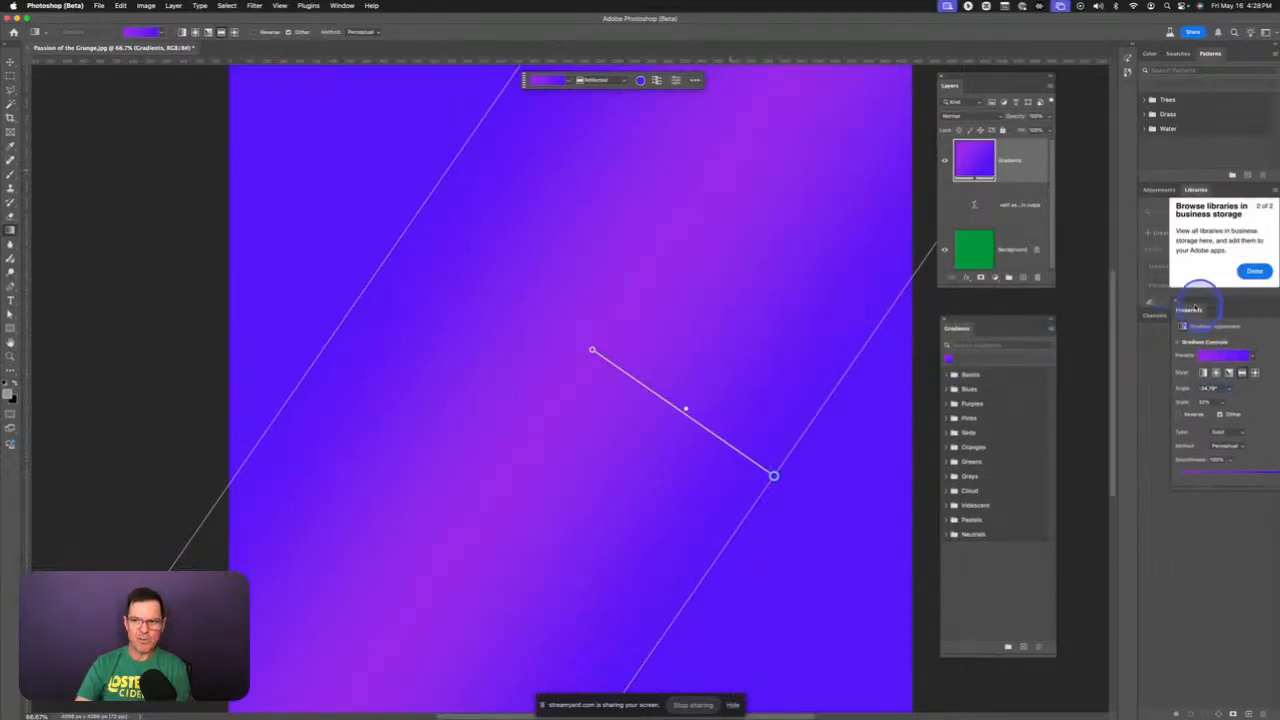
click(658, 135)
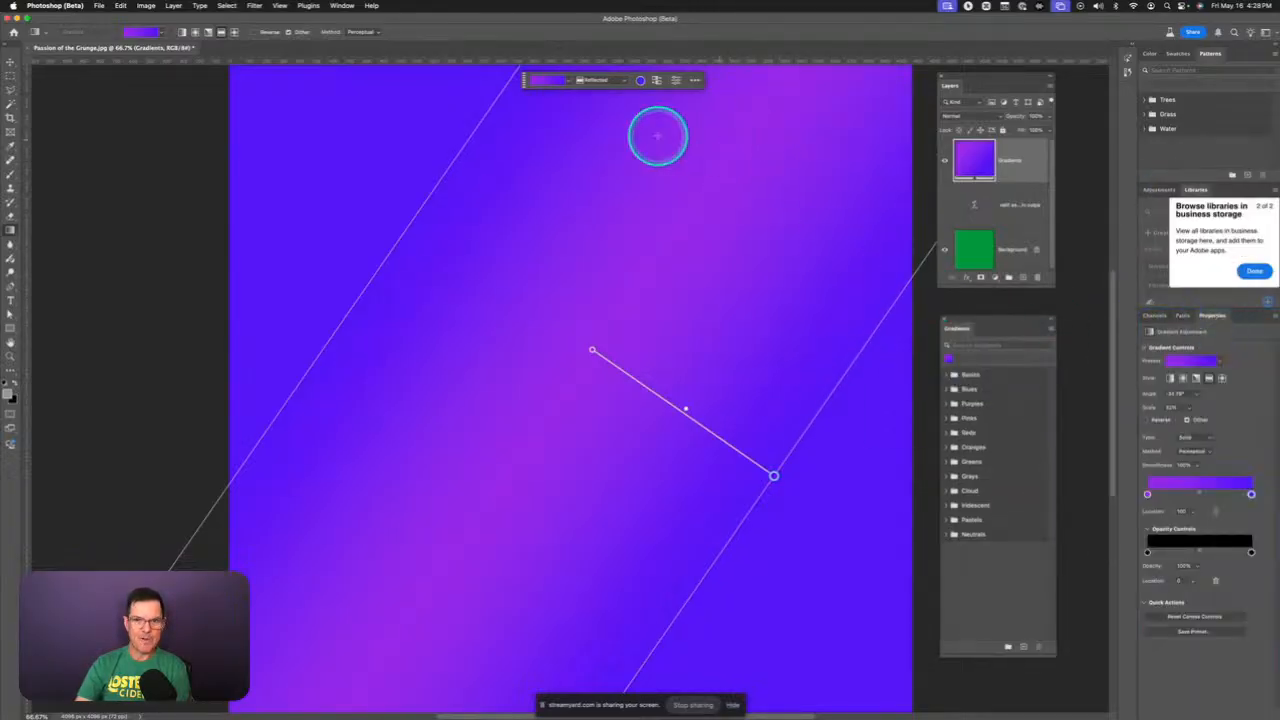
click(1254, 271)
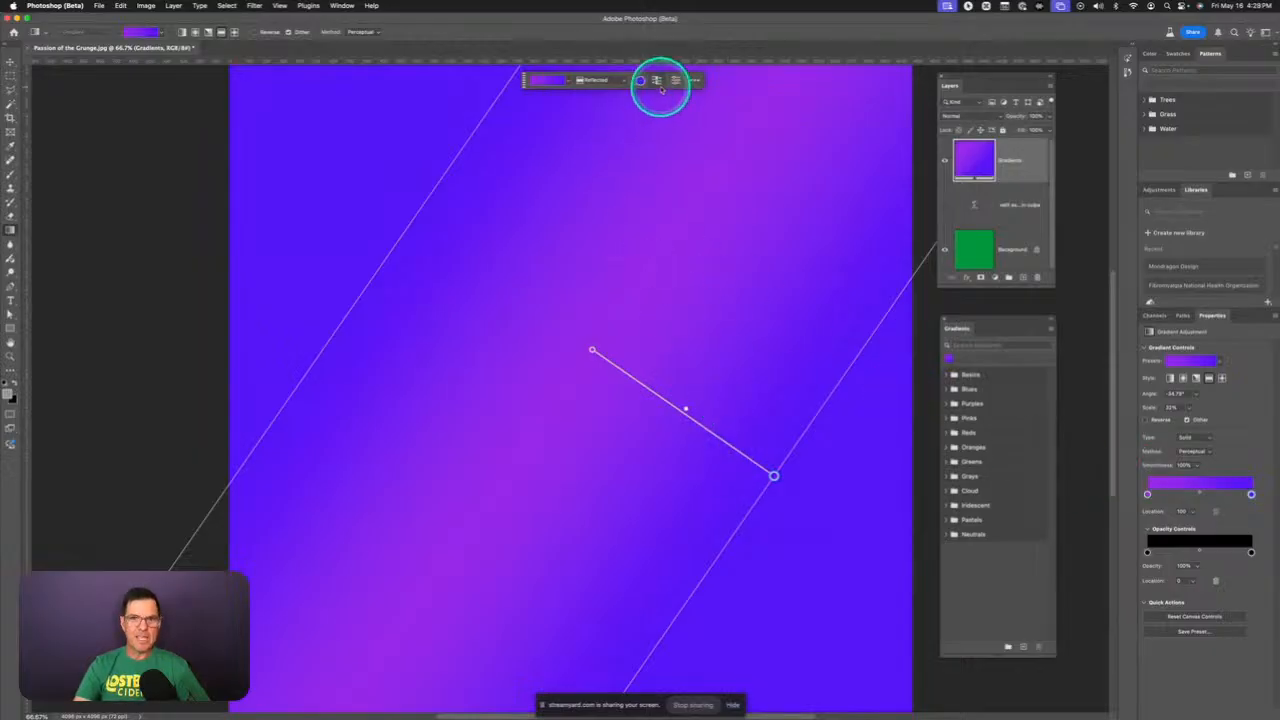
- Set the gradient style to Linear and float the Properties panel next to Layers, lengthened to show all gradient controls
click(596, 80)
click(597, 55)
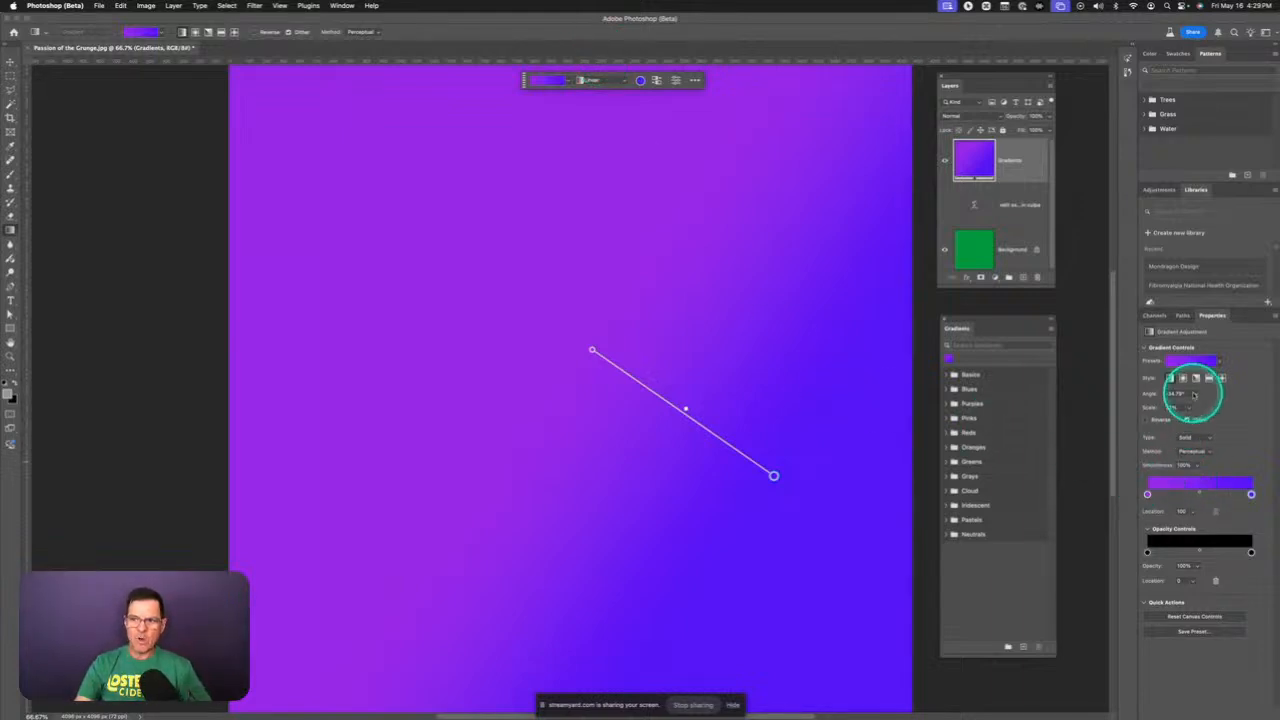
drag(1211, 316, 800, 83)
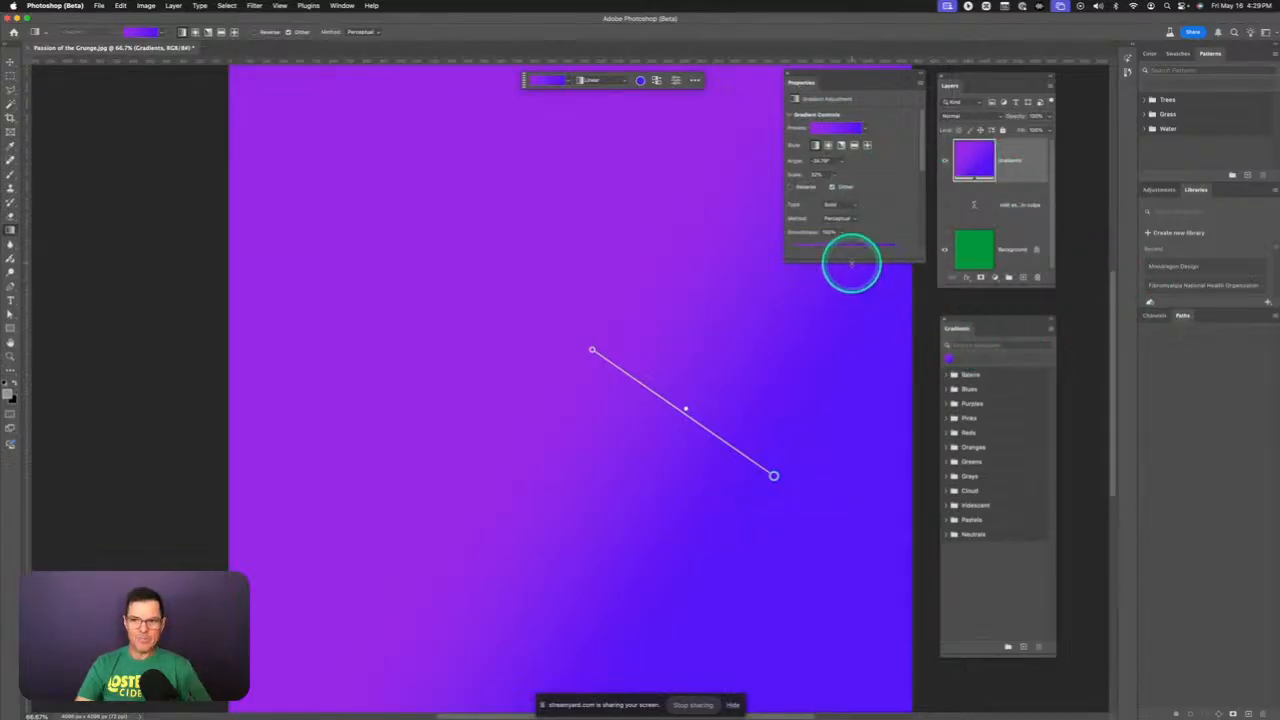
drag(857, 263, 874, 503)
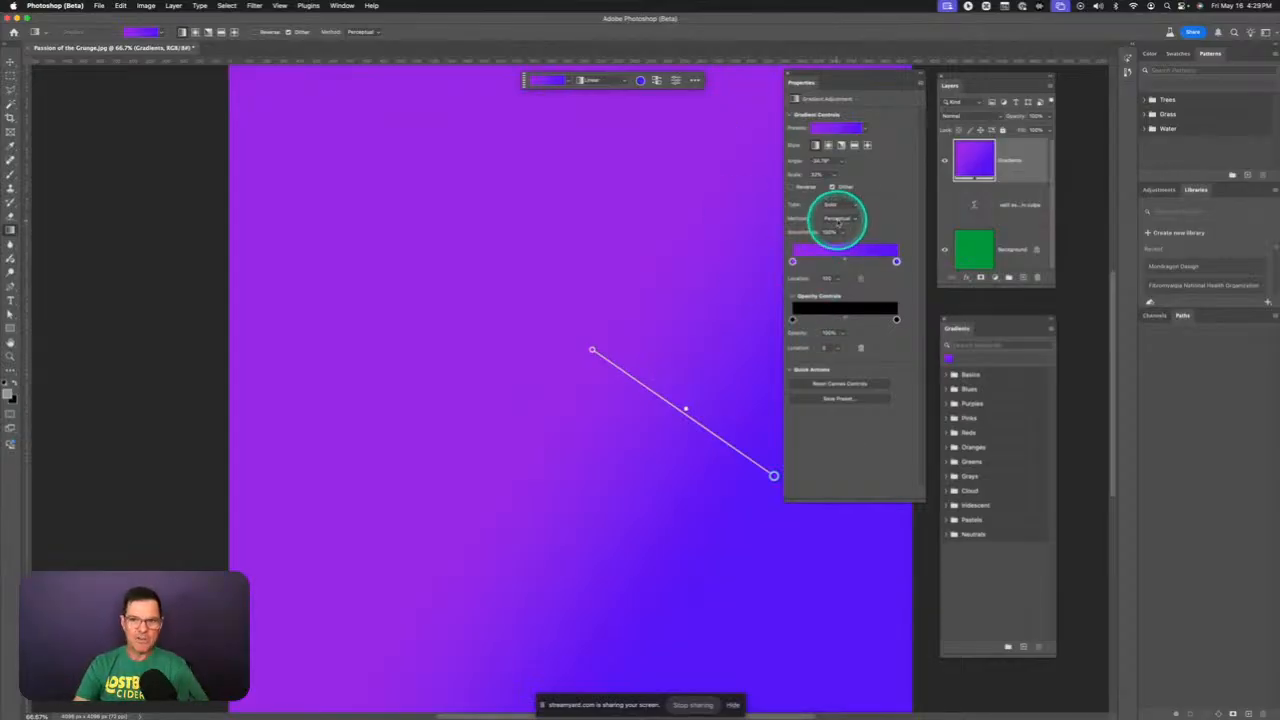
- Review the gradient's interpolation methods, try the Noise type and return the gradient type to Solid
click(856, 219)
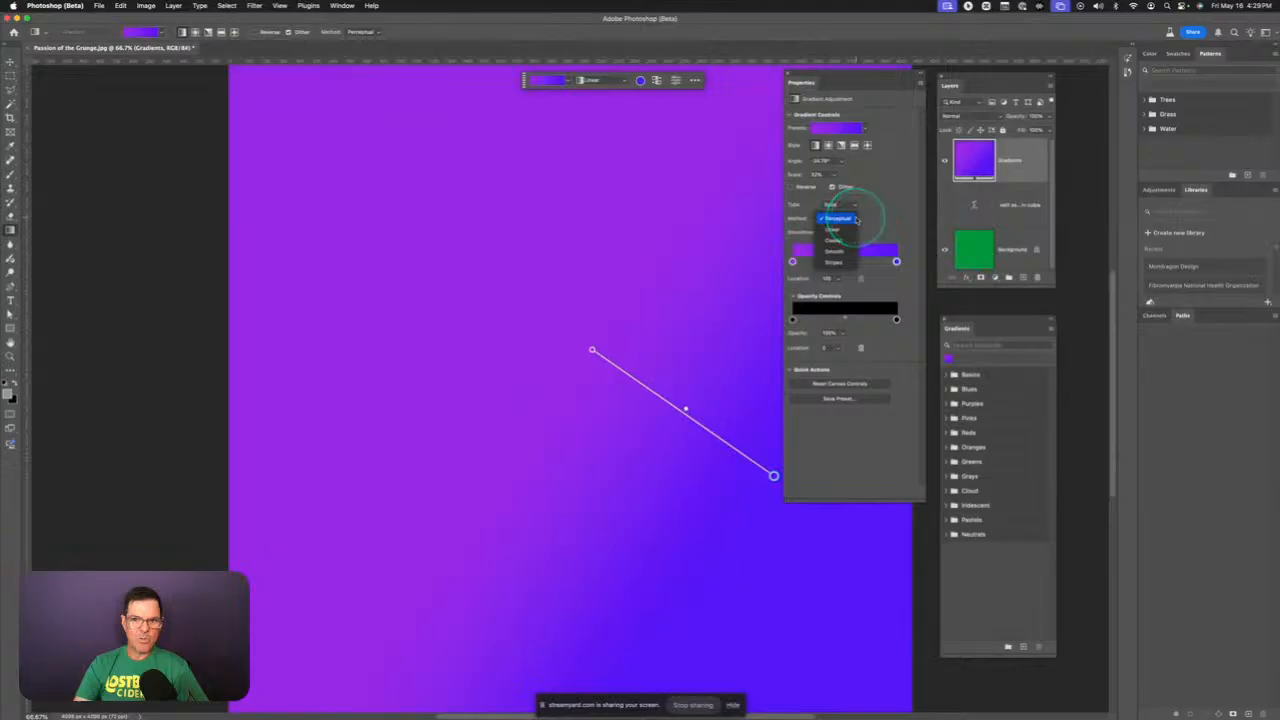
click(883, 217)
click(837, 205)
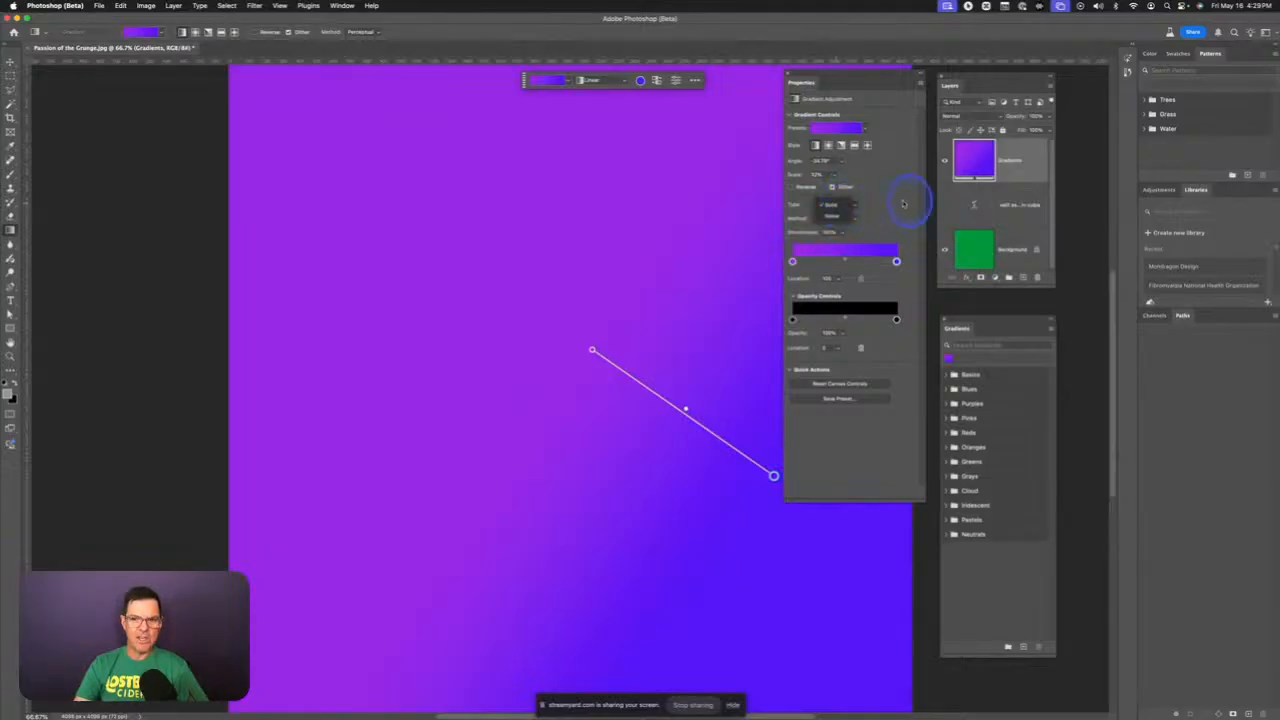
click(844, 215)
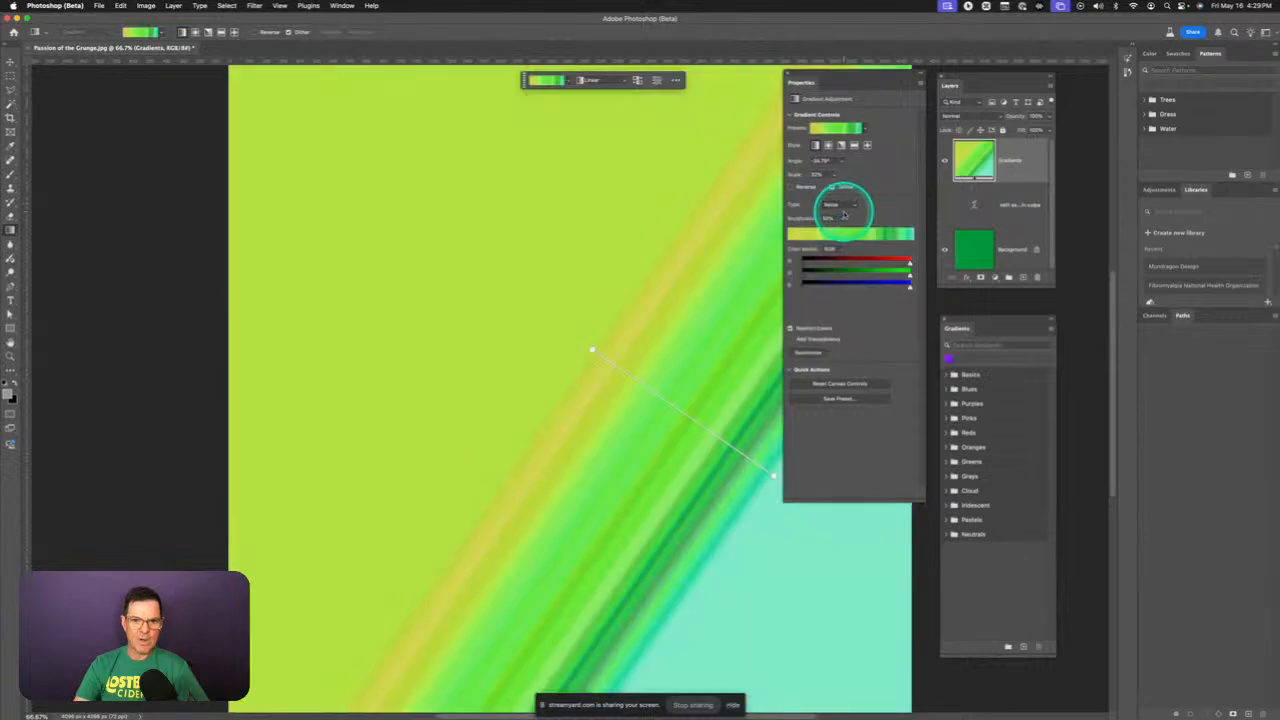
click(845, 205)
click(852, 192)
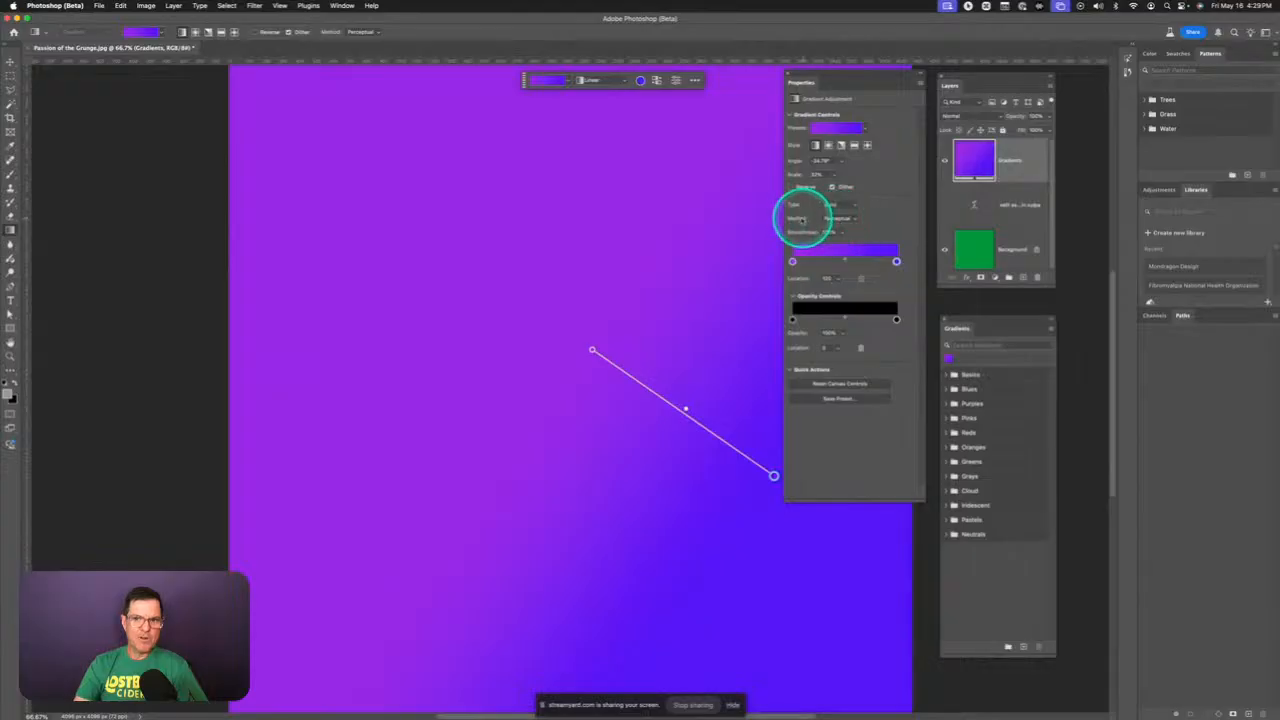
- Set the gradient method to Stripes, move the Properties panel off the canvas and shorten the gradient line on the canvas
click(848, 219)
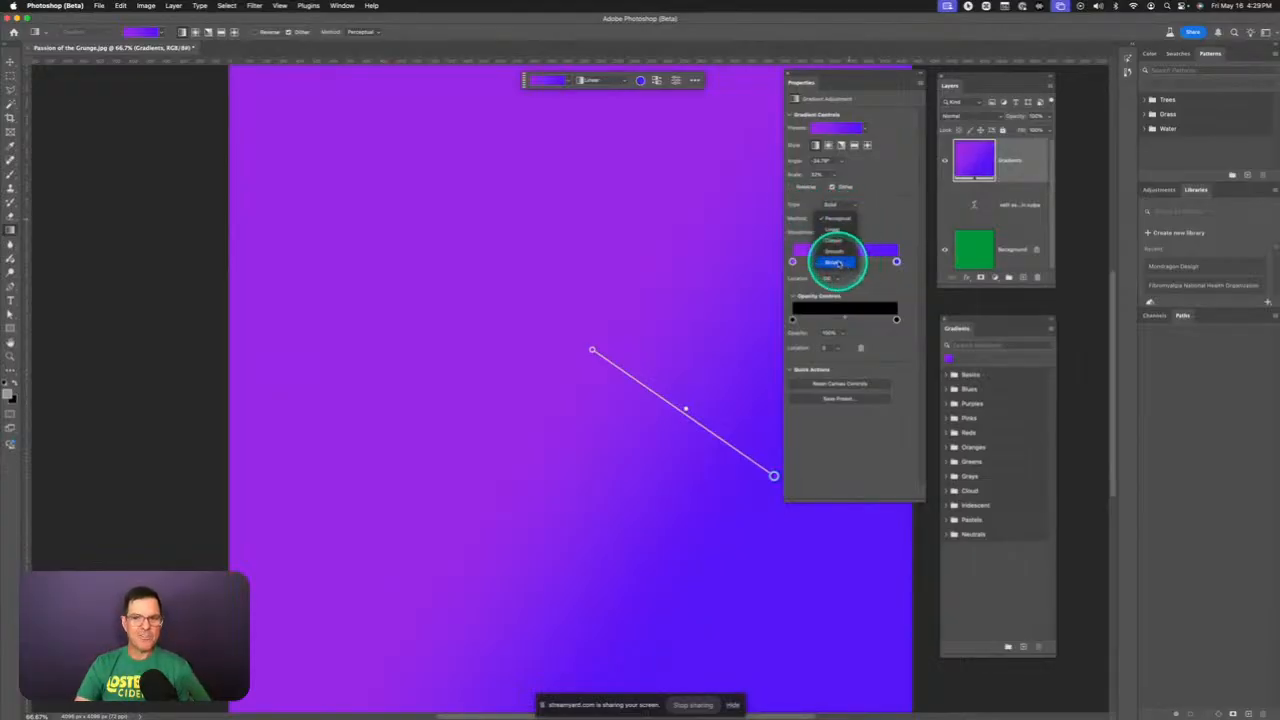
click(836, 263)
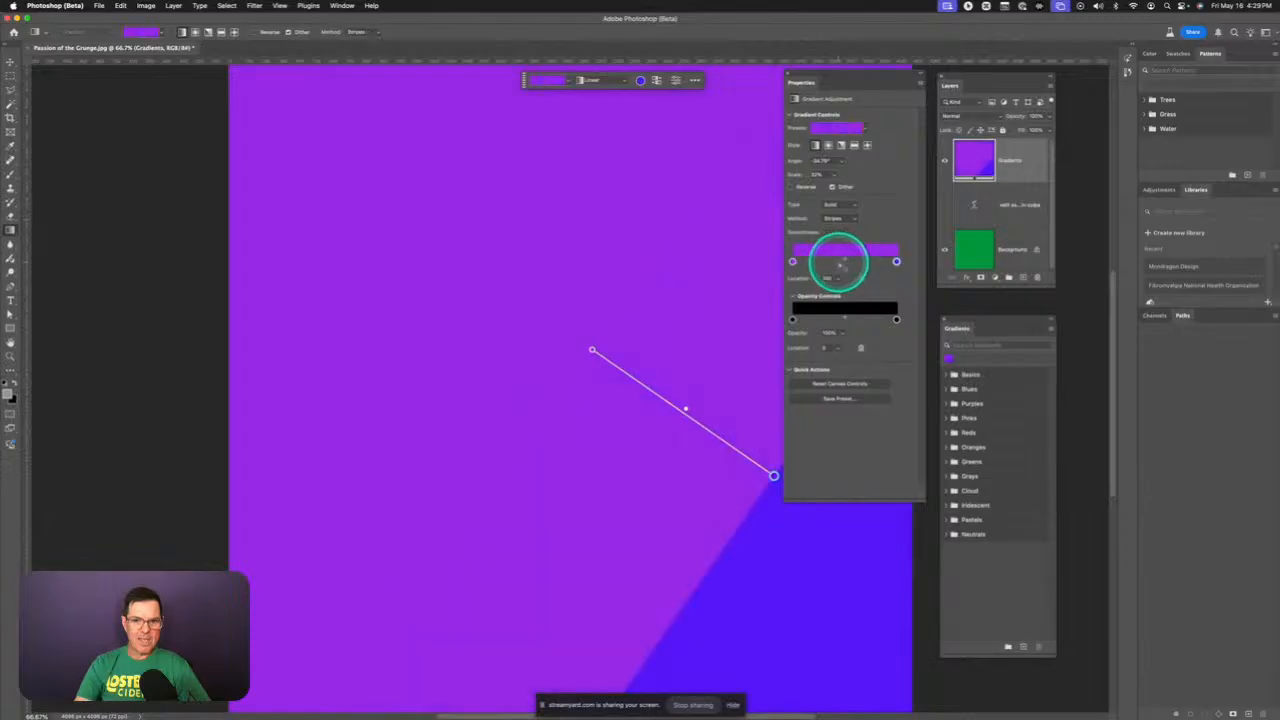
drag(800, 82, 1085, 148)
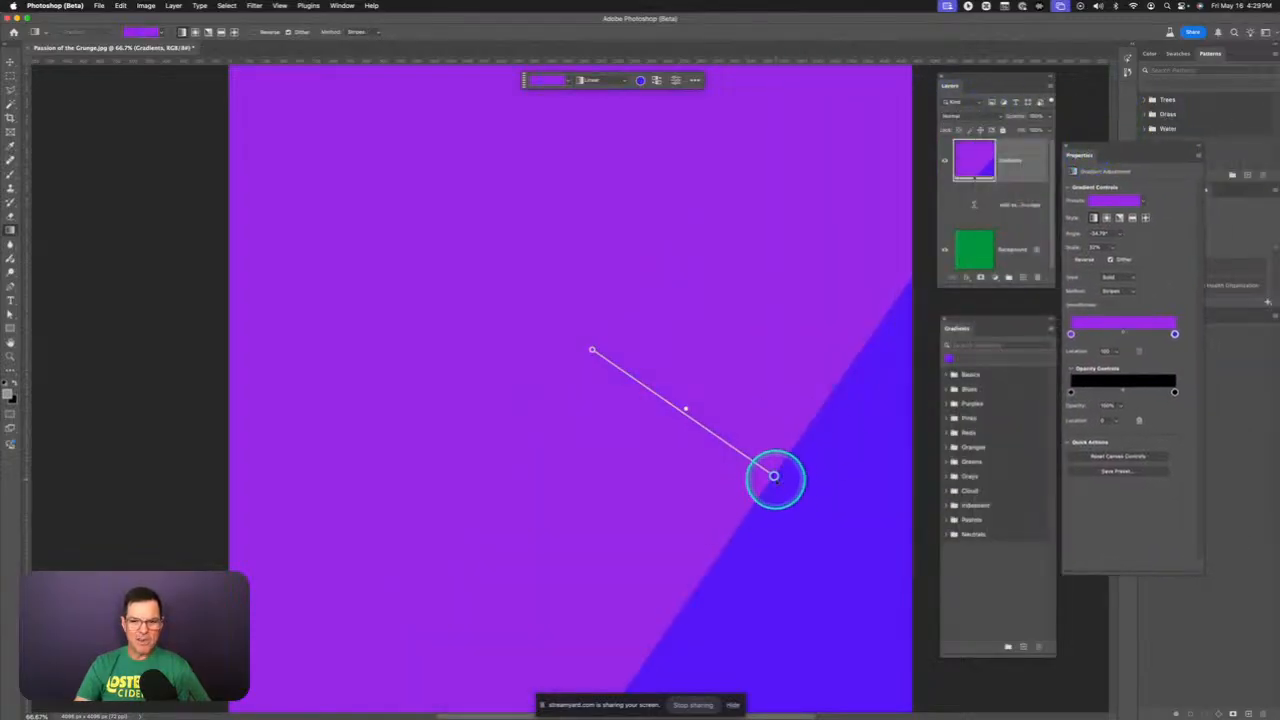
drag(773, 475, 634, 403)
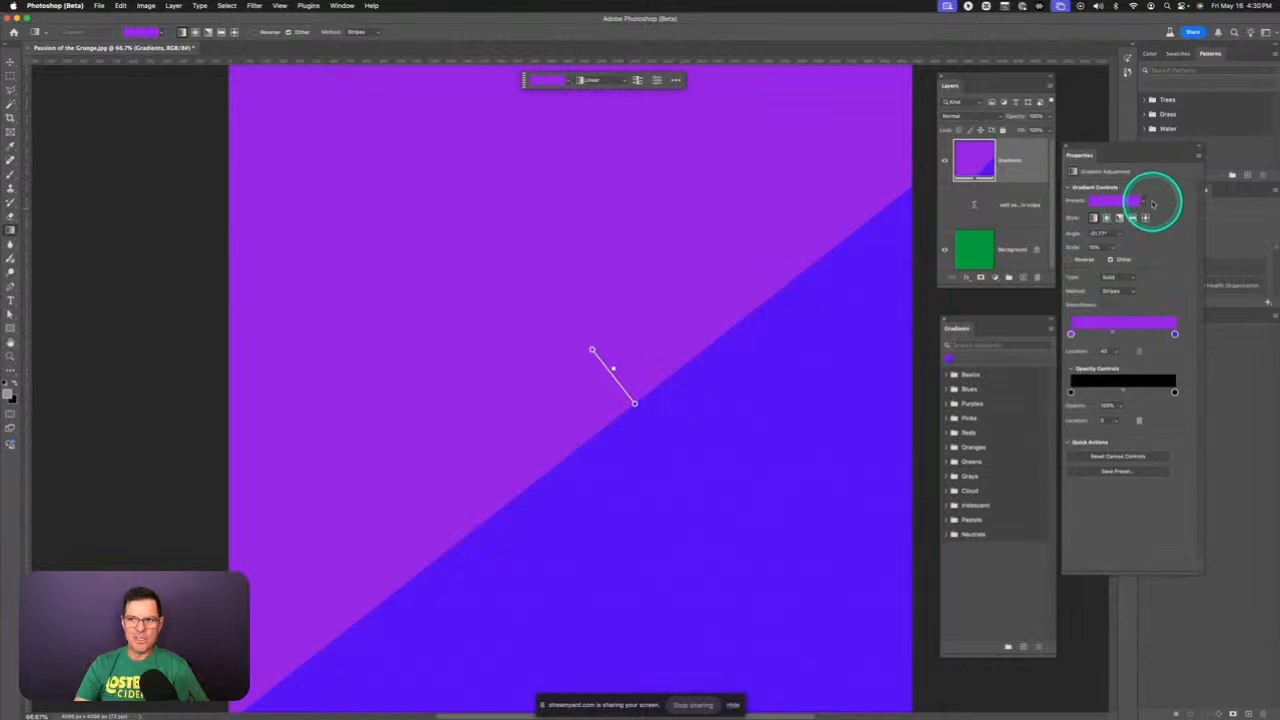
- Apply the pink, orange, coral and navy preset from Purples, lengthen the gradient line and move the orange stop to about 24%
click(1142, 202)
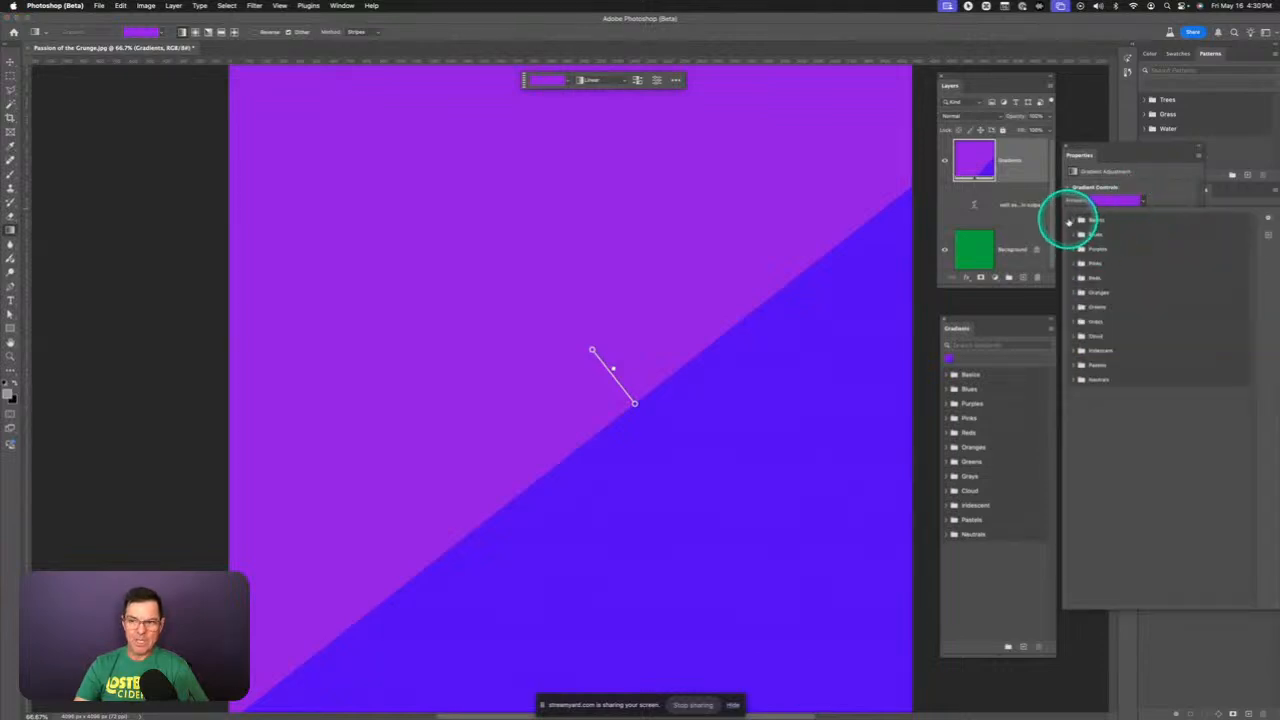
click(1074, 220)
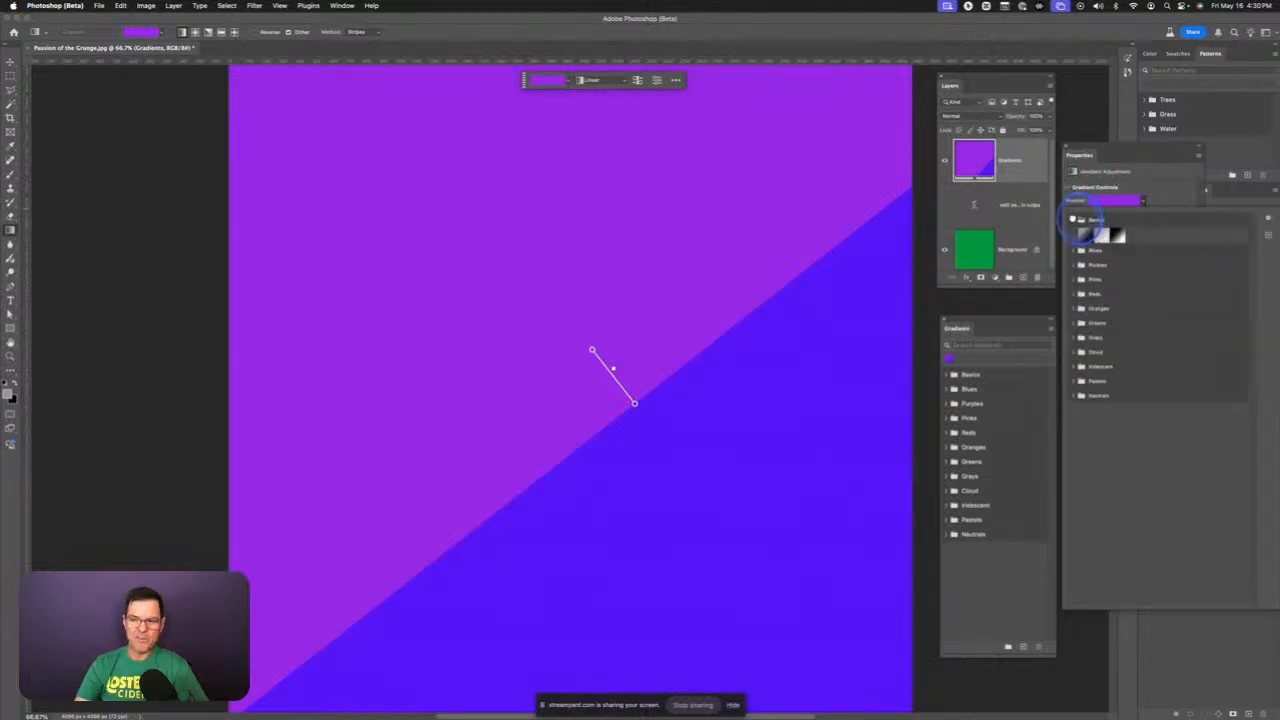
click(1074, 264)
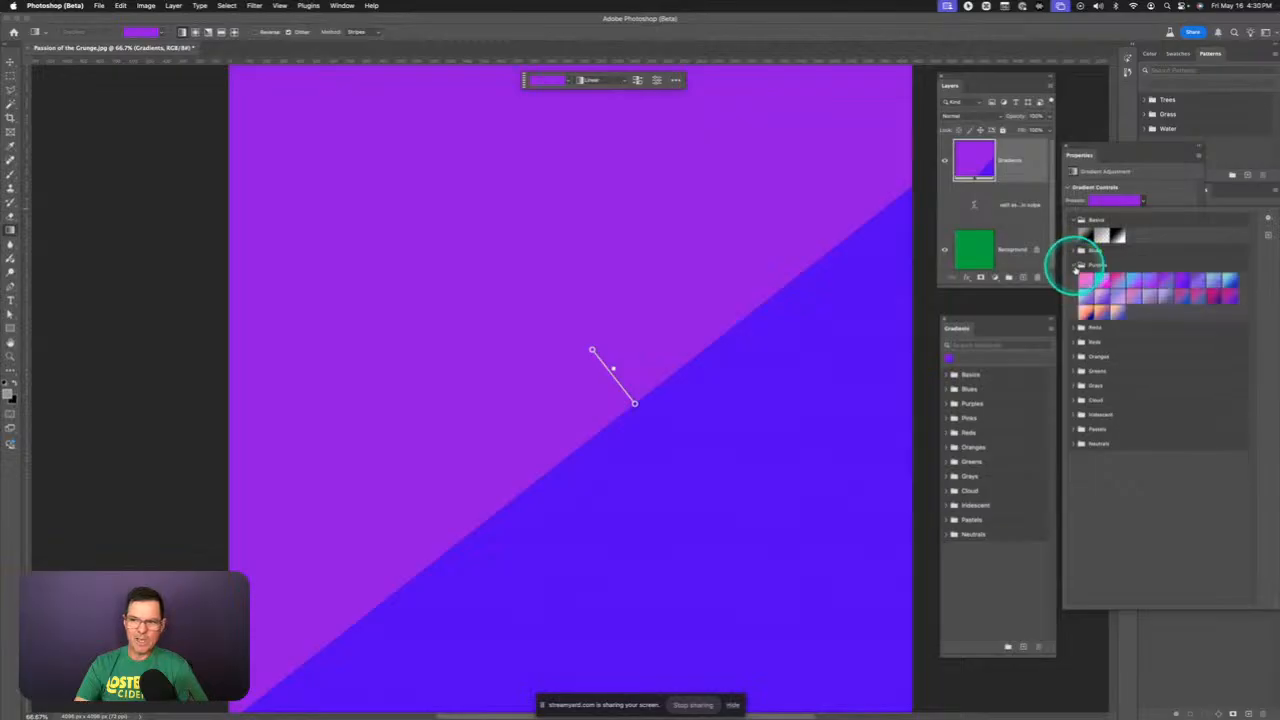
click(1088, 313)
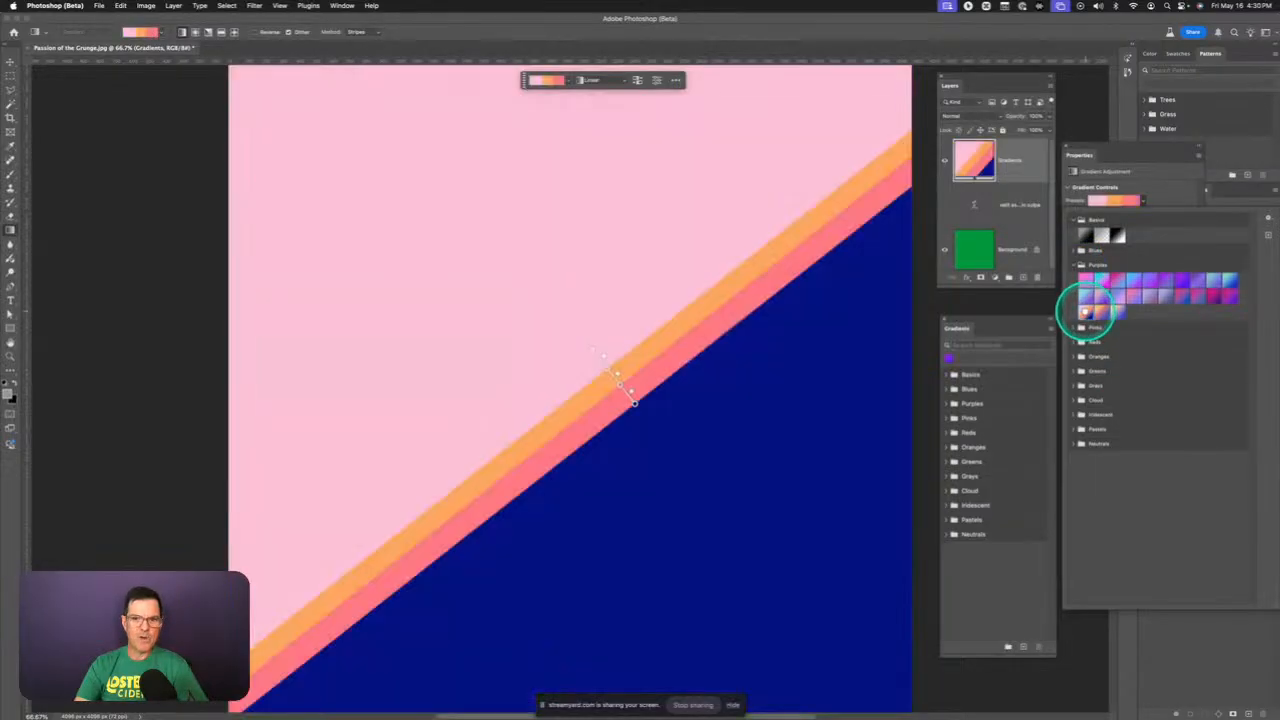
drag(634, 398, 740, 538)
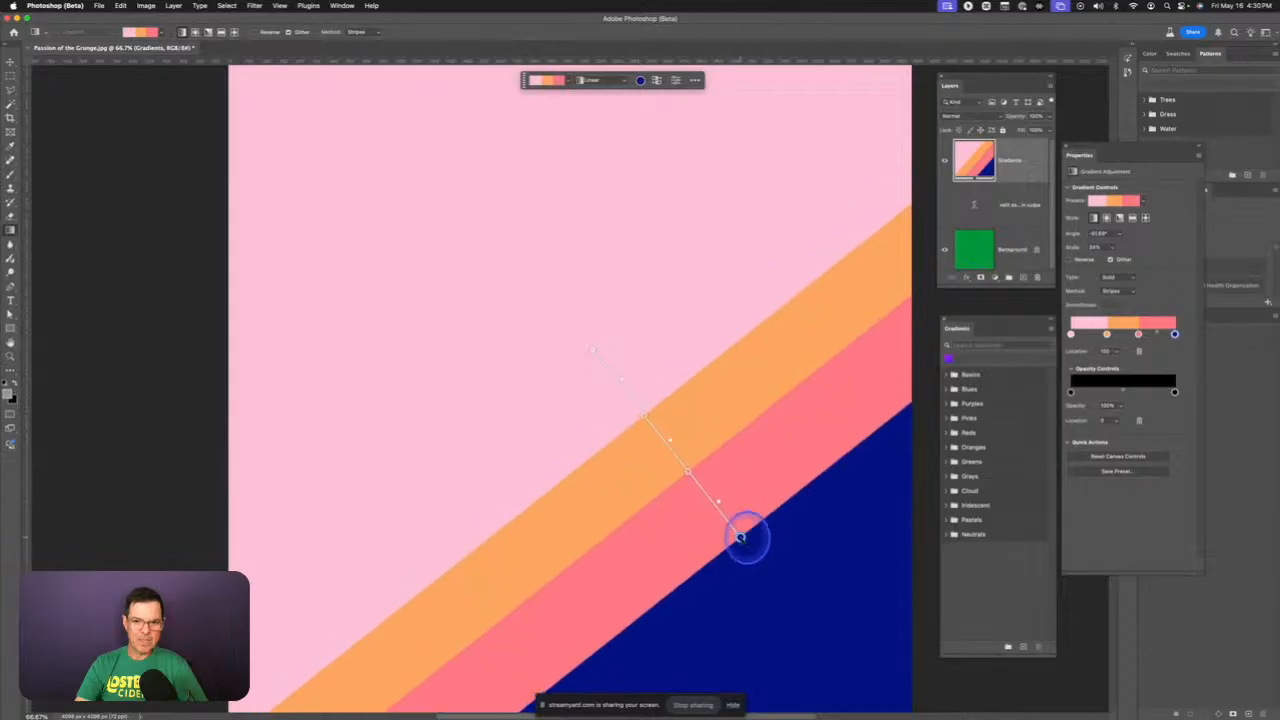
drag(642, 418, 627, 394)
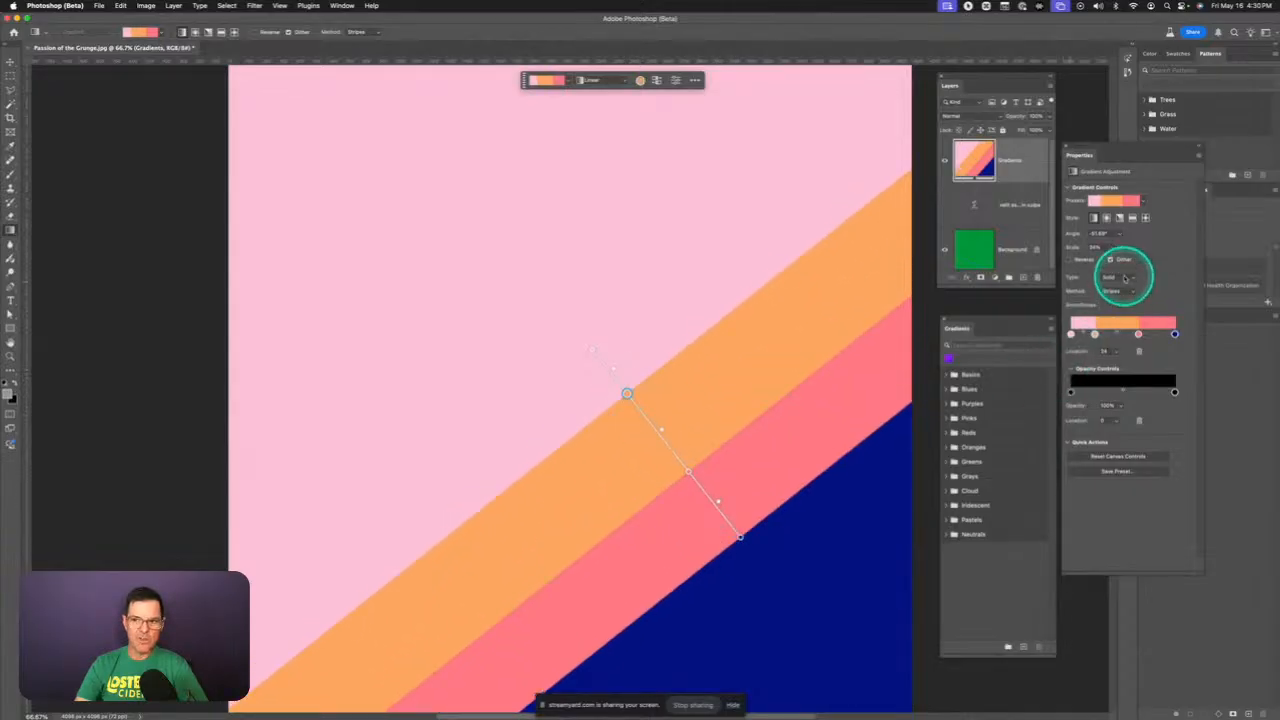
- Try the Perceptual and Linear methods on the multicolor gradient, and set the method back to Stripes
click(1120, 290)
click(1115, 248)
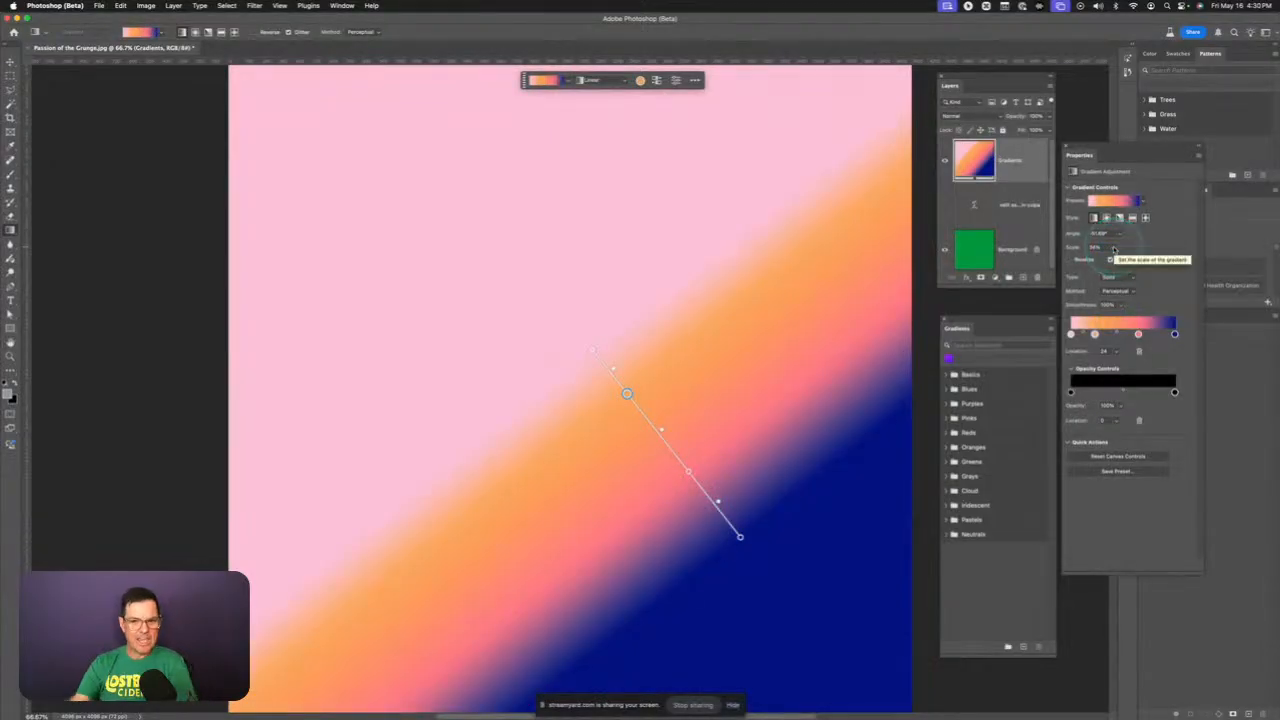
click(1116, 290)
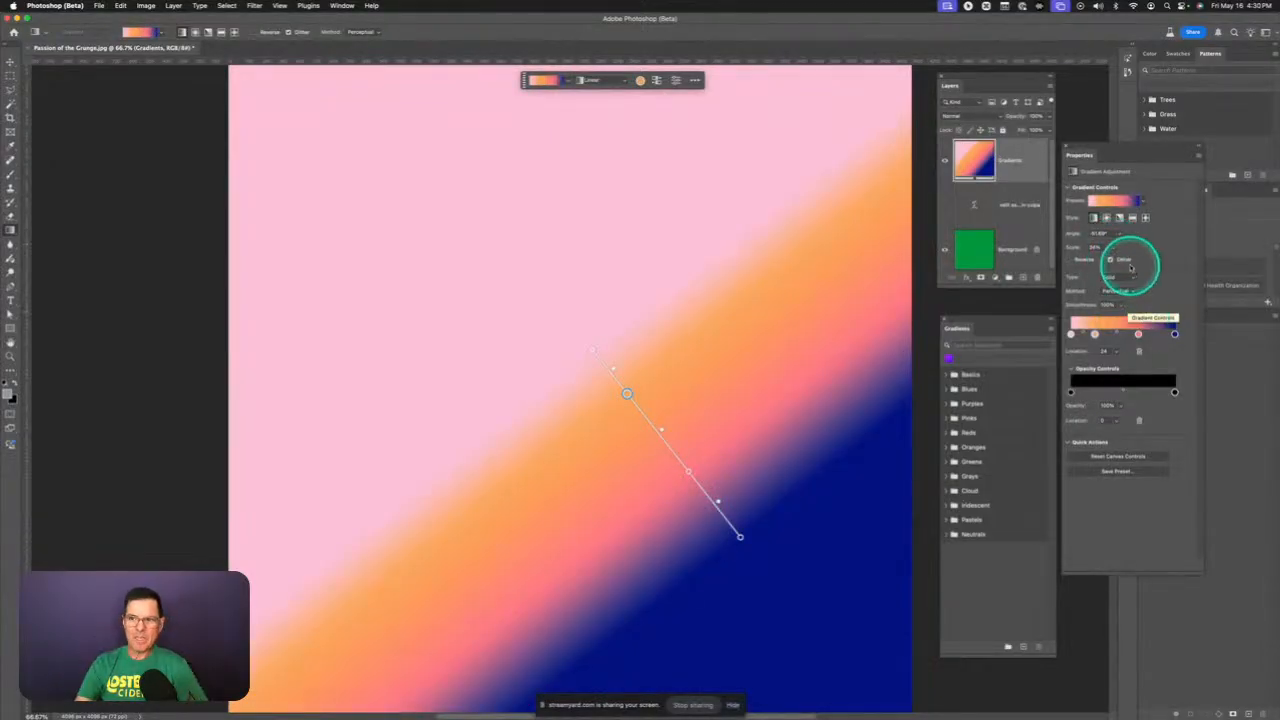
click(1110, 301)
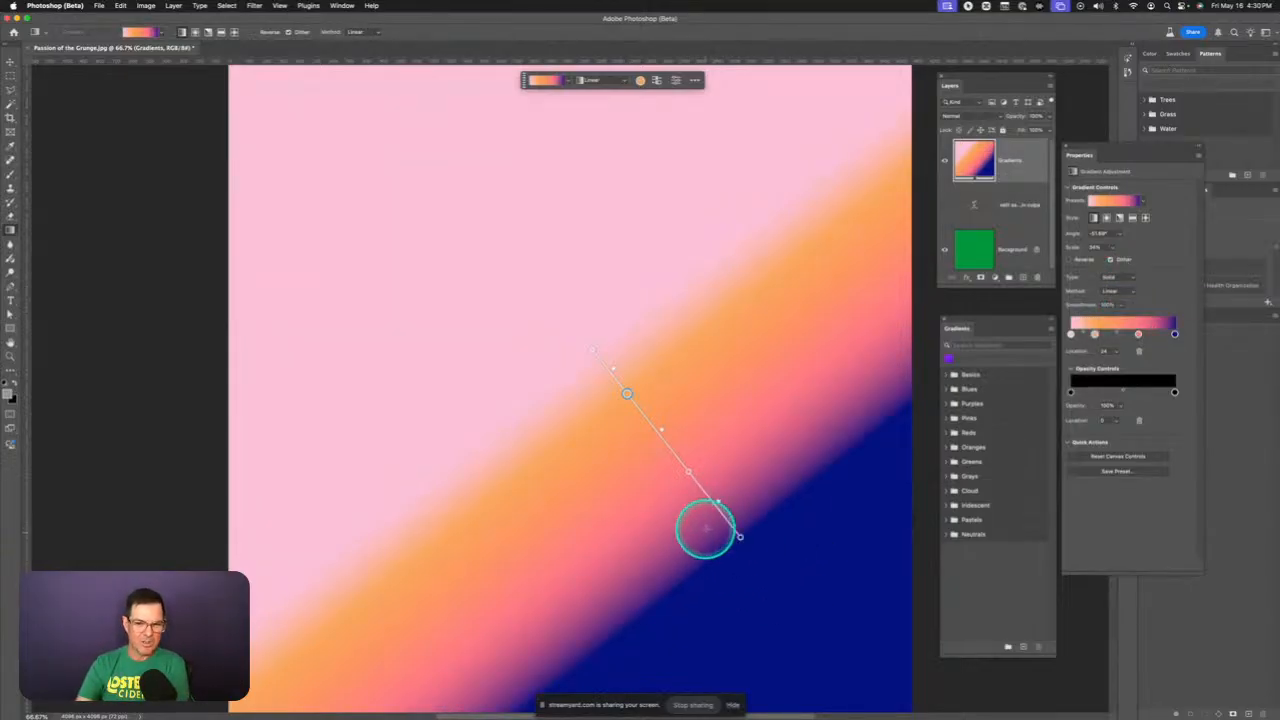
click(1110, 290)
click(1131, 318)
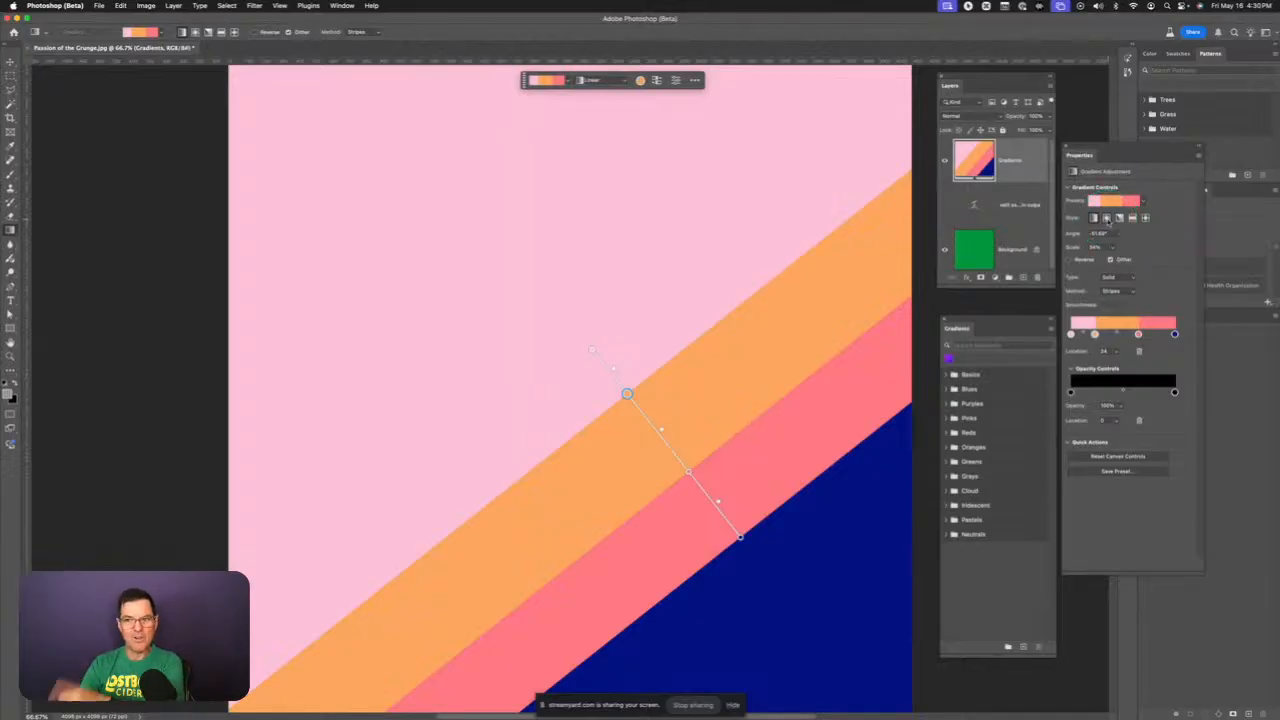
- Try the Radial, Angle and Reflected styles on the striped gradient, and set the style to Diamond
click(1106, 219)
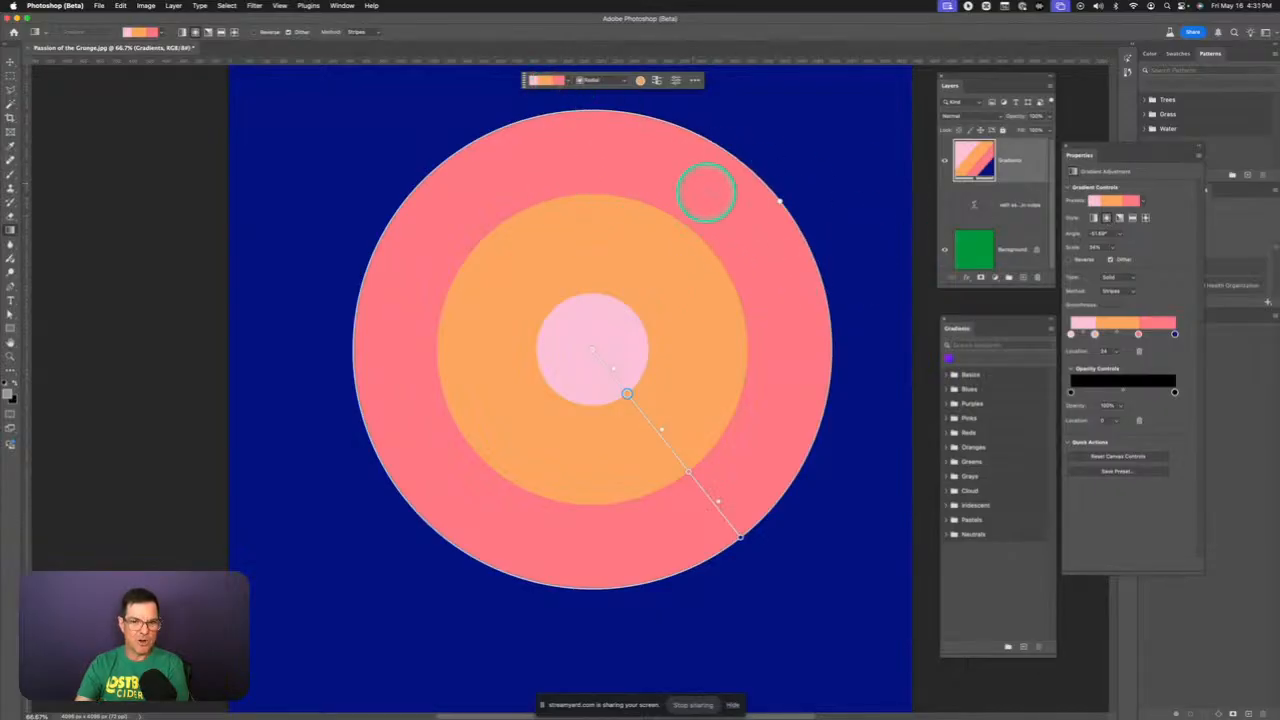
click(1118, 218)
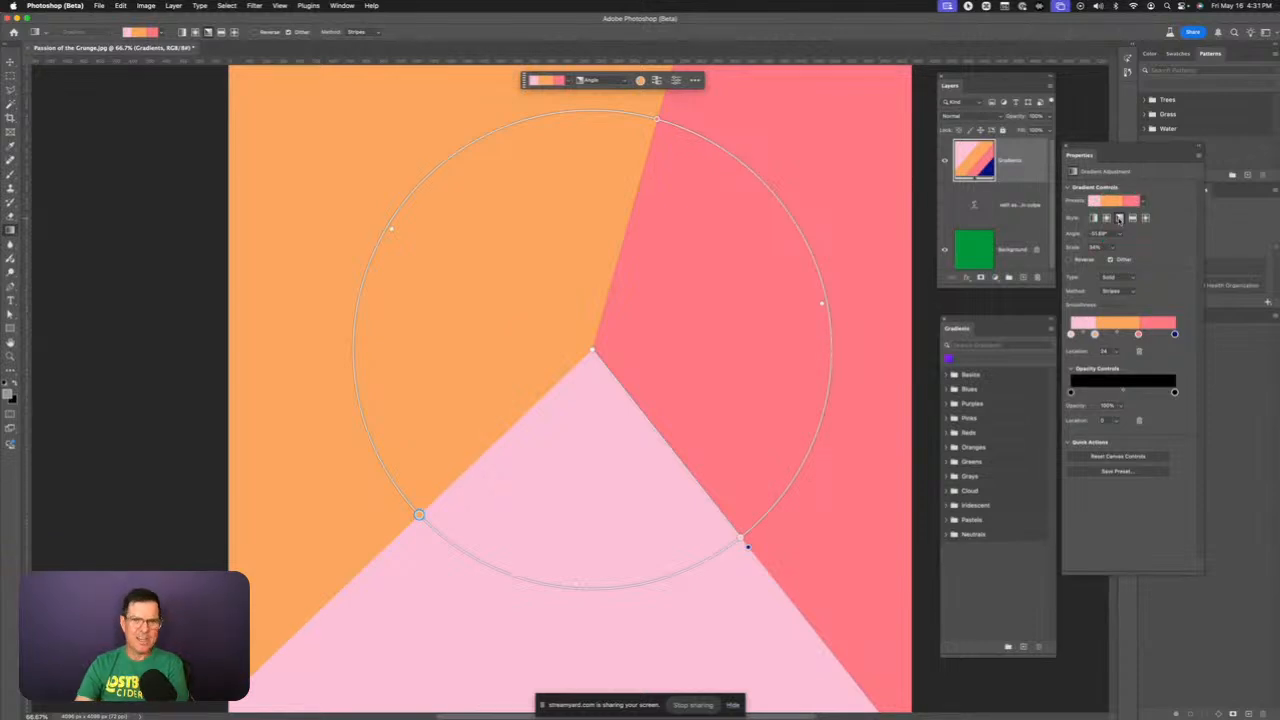
click(1131, 218)
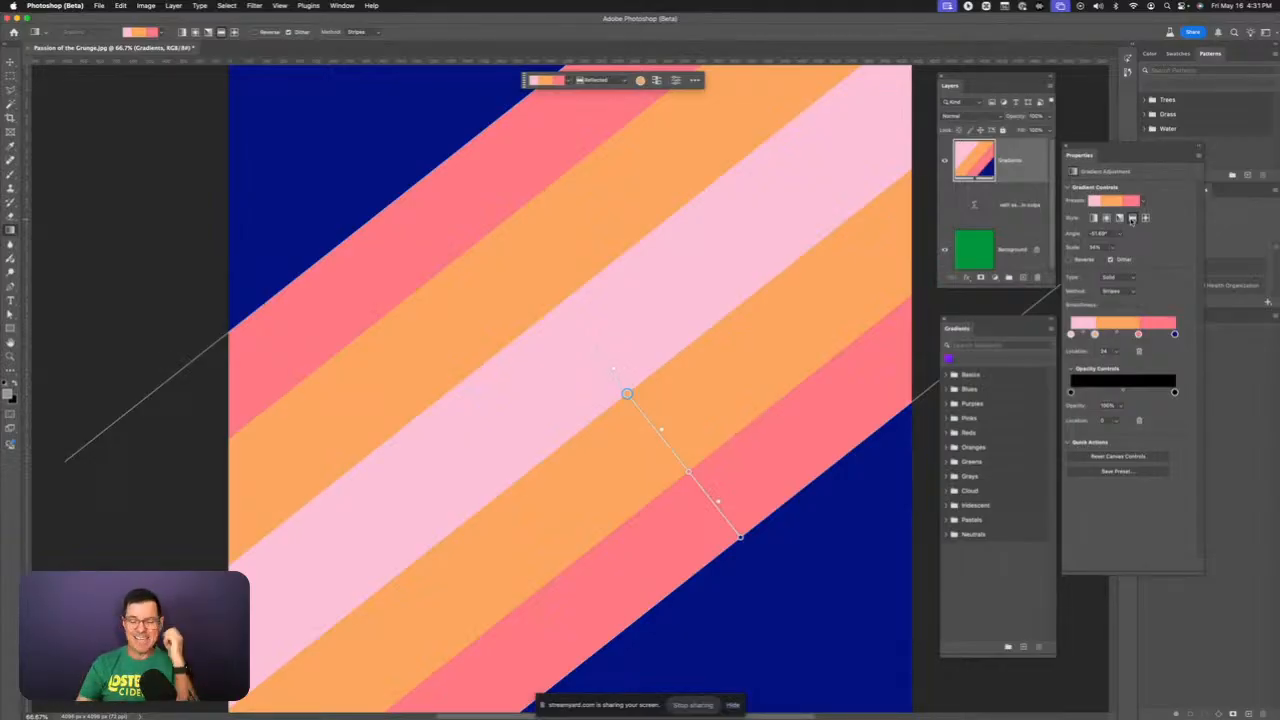
click(1107, 219)
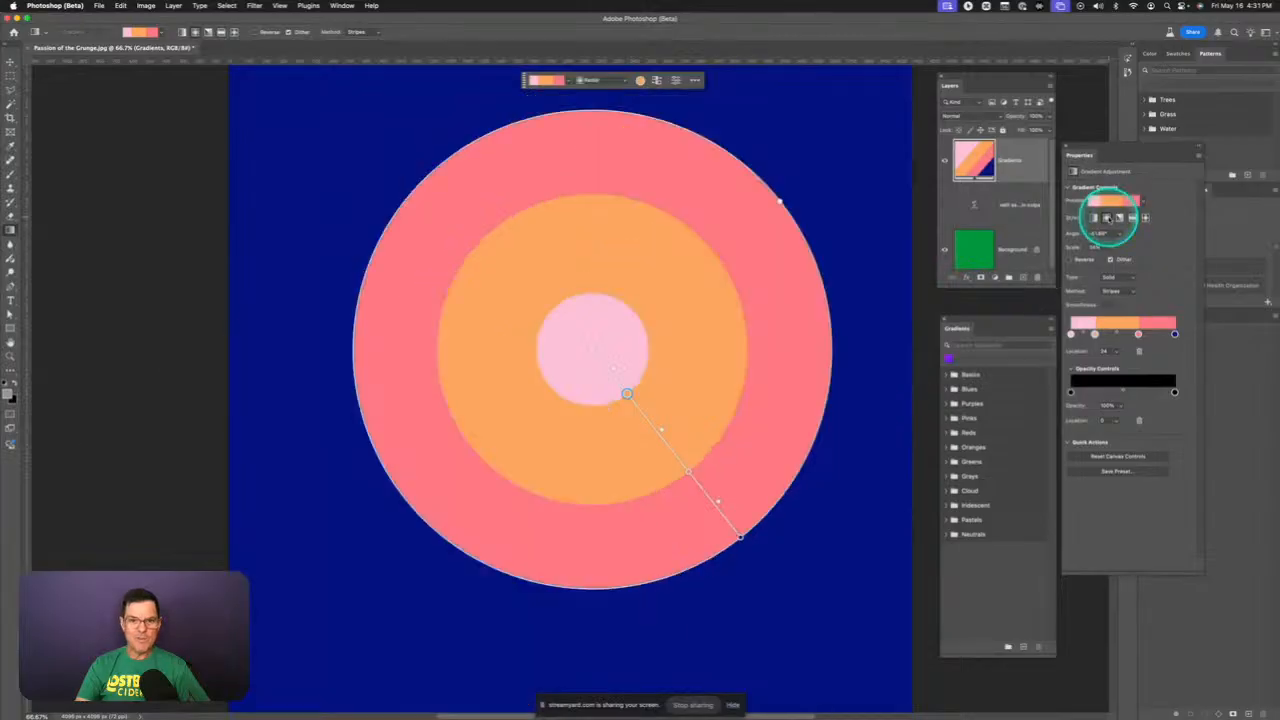
click(1145, 218)
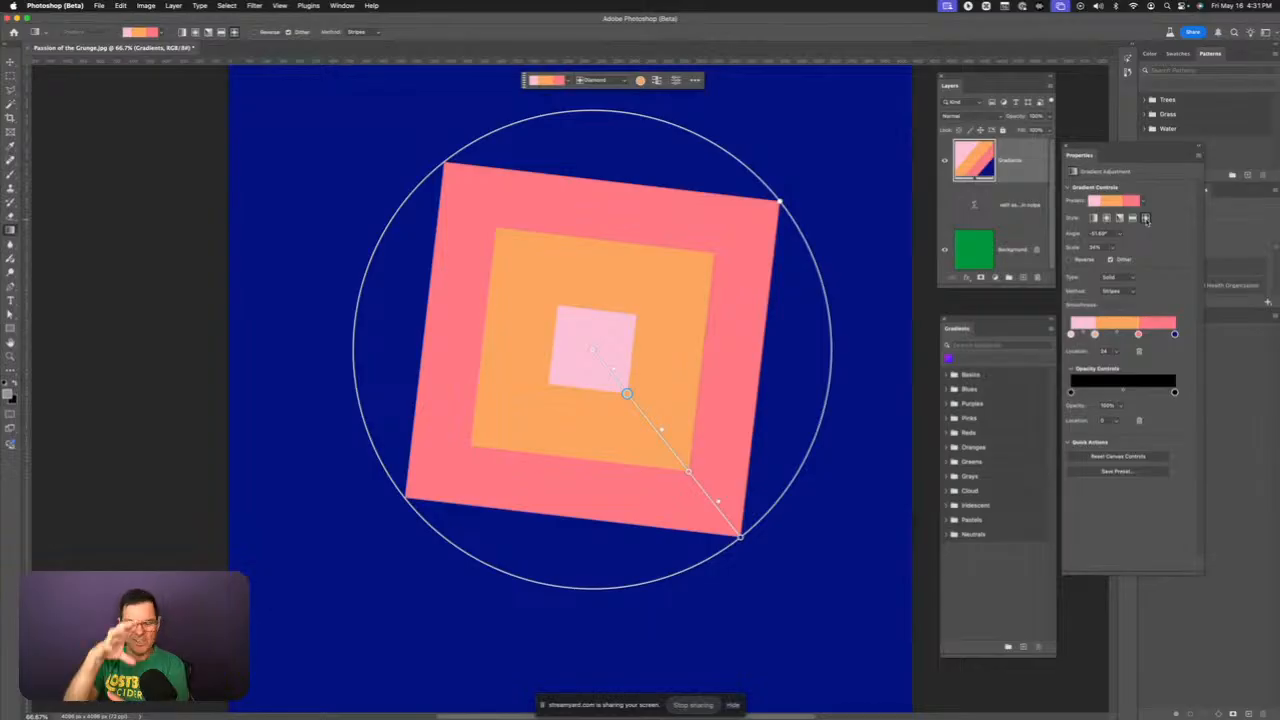
- Widen the diamond's orange band by moving the orange stop inward and the coral stop outward, and shift the gradient slightly downward
click(670, 459)
drag(627, 394, 618, 380)
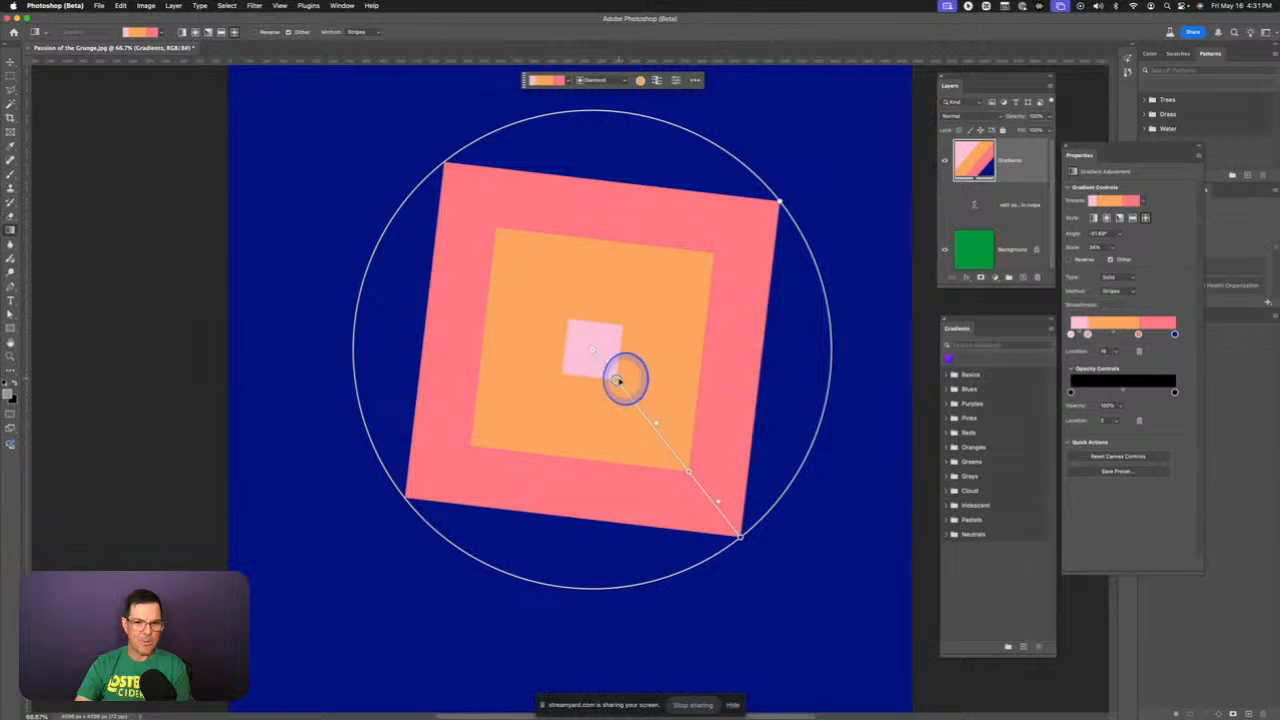
click(667, 429)
mouse_move(656, 424)
mouse_down()
mouse_move(671, 431)
mouse_move(649, 390)
mouse_move(646, 401)
mouse_up()
drag(694, 463, 733, 545)
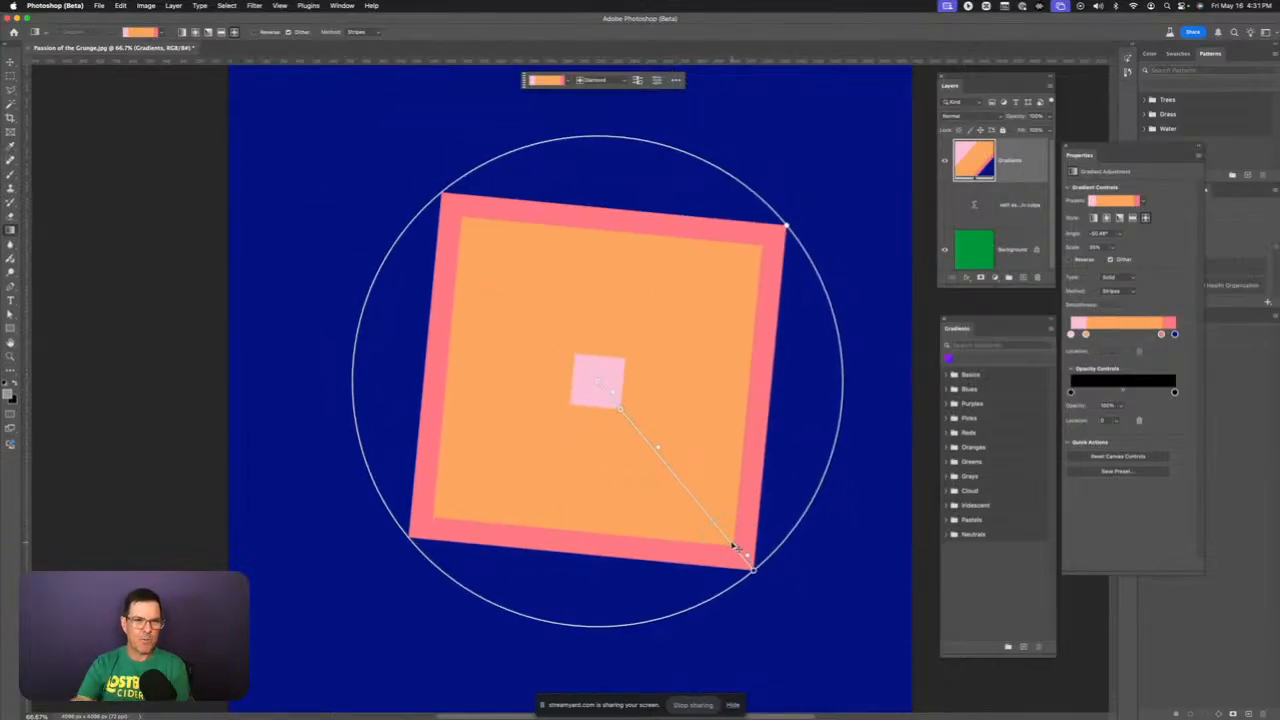
- Switch to the Rectangle tool and move the orange color stop outward to about 26% in the gradient's properties
click(10, 329)
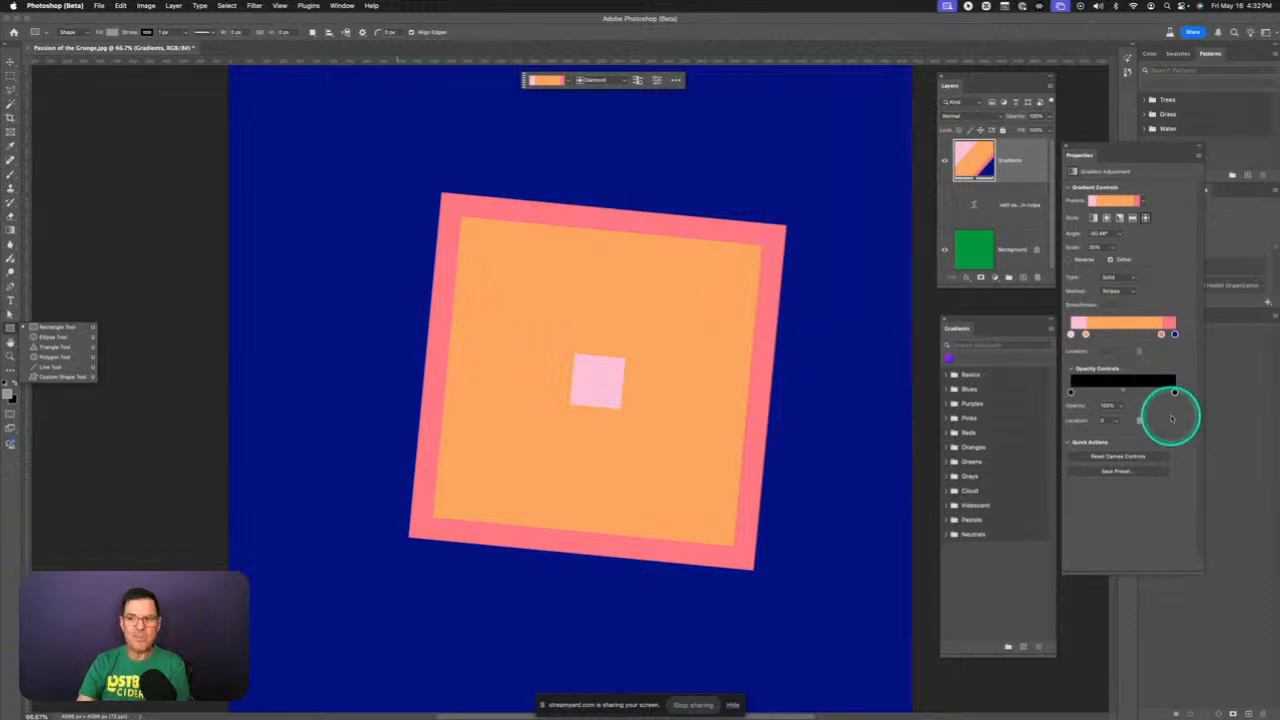
click(1086, 334)
drag(1086, 334, 1098, 334)
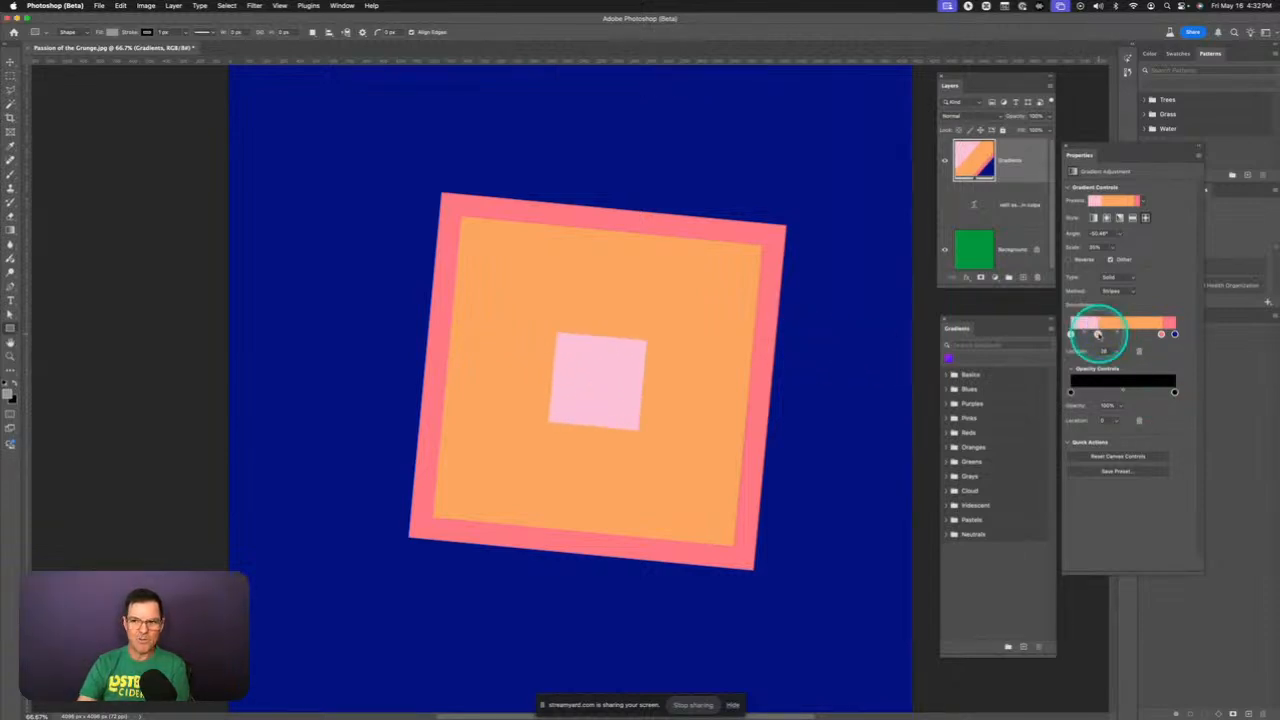
- Recolor the orange stop to brown #89603d, moving the Color Picker aside to reveal the artwork
double_click(1098, 334)
click(585, 358)
drag(584, 358, 581, 352)
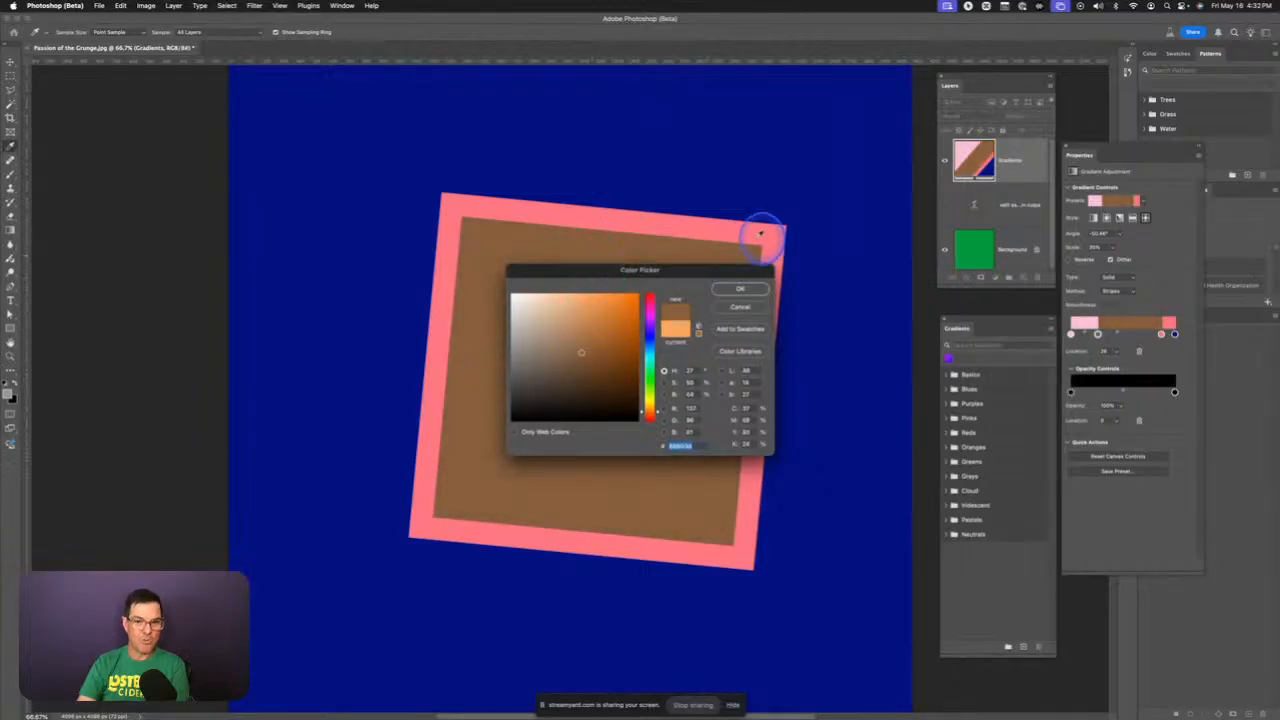
drag(675, 271, 904, 332)
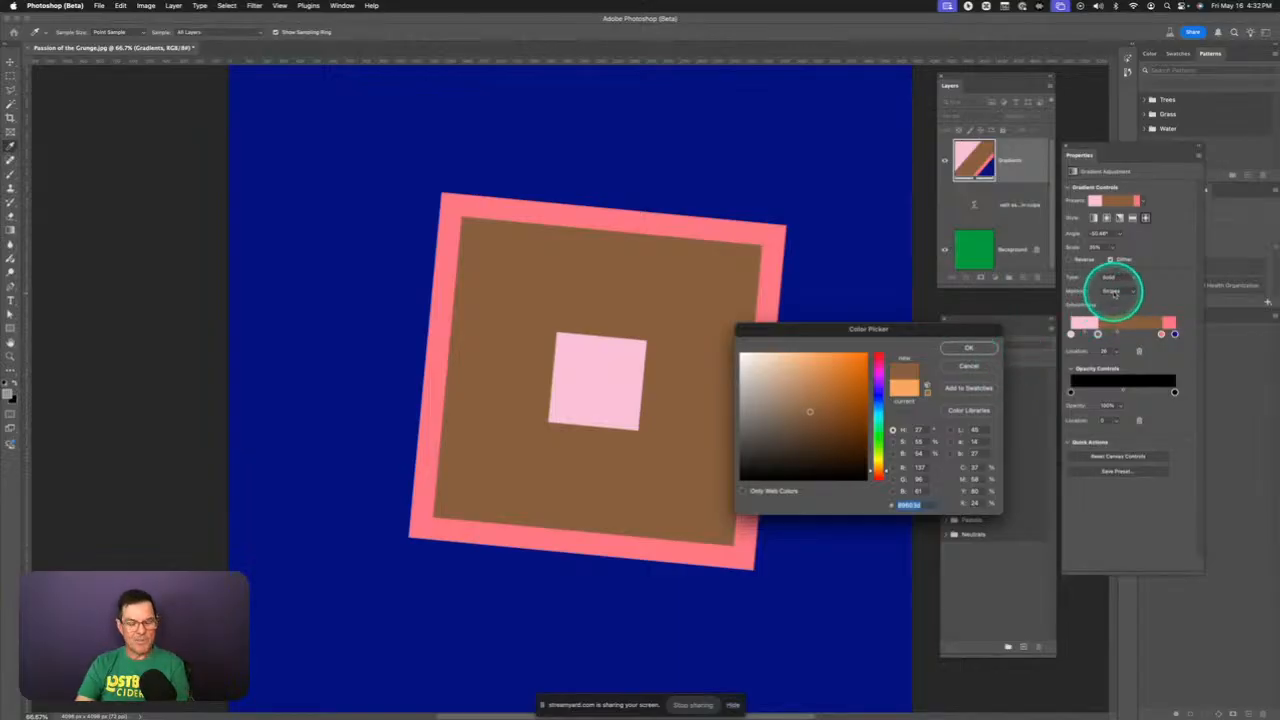
click(969, 348)
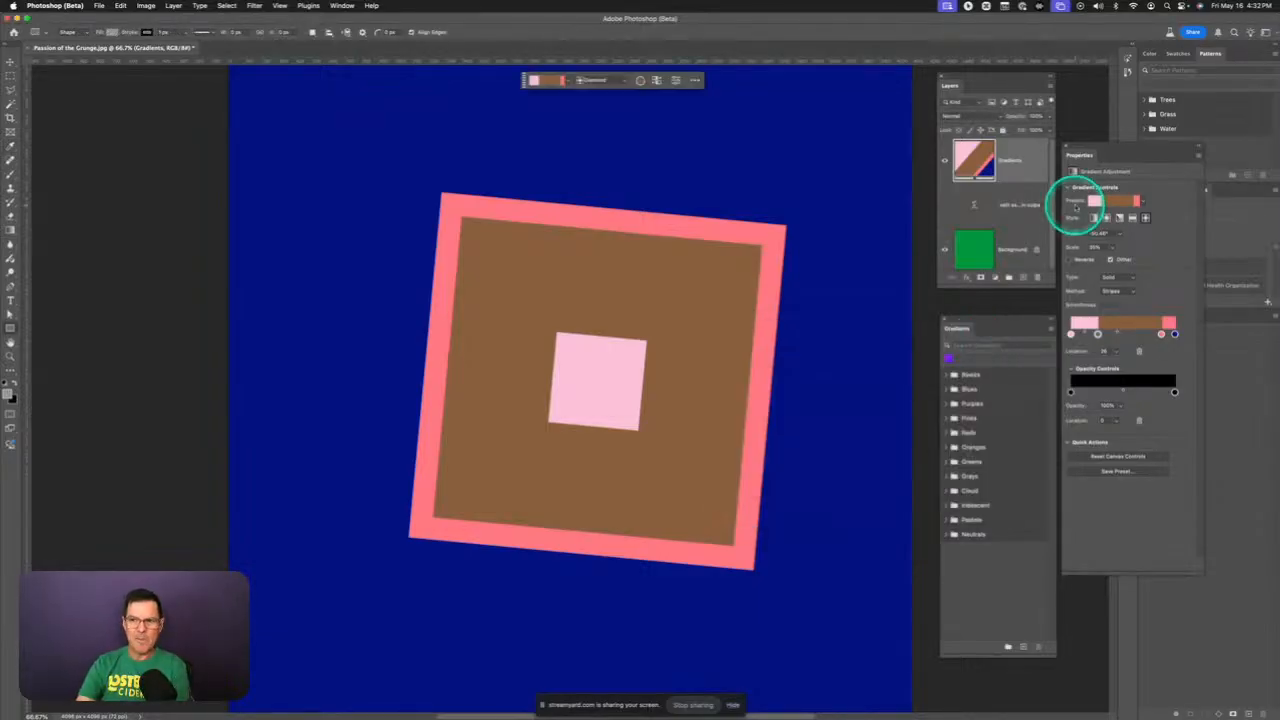
- Try the yellow-to-magenta preset from Oranges, and apply the light gray to slate blue preset from Grays
click(1097, 200)
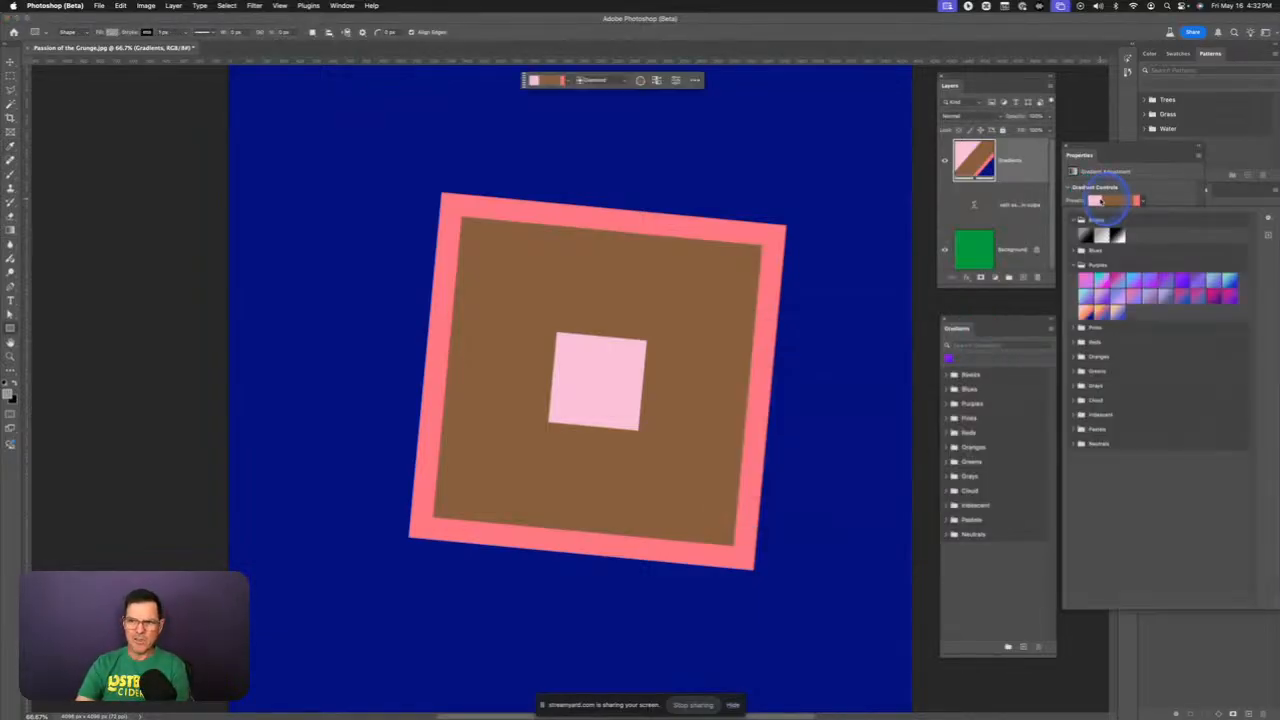
click(1073, 357)
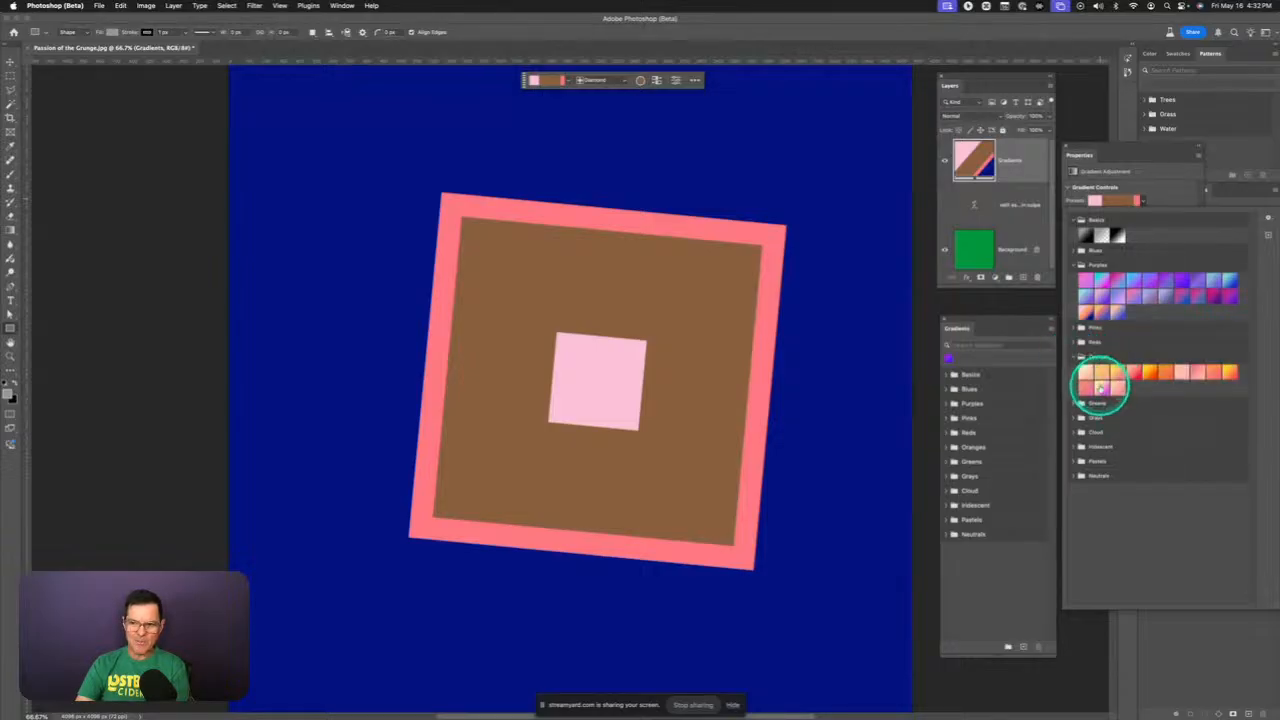
click(1100, 387)
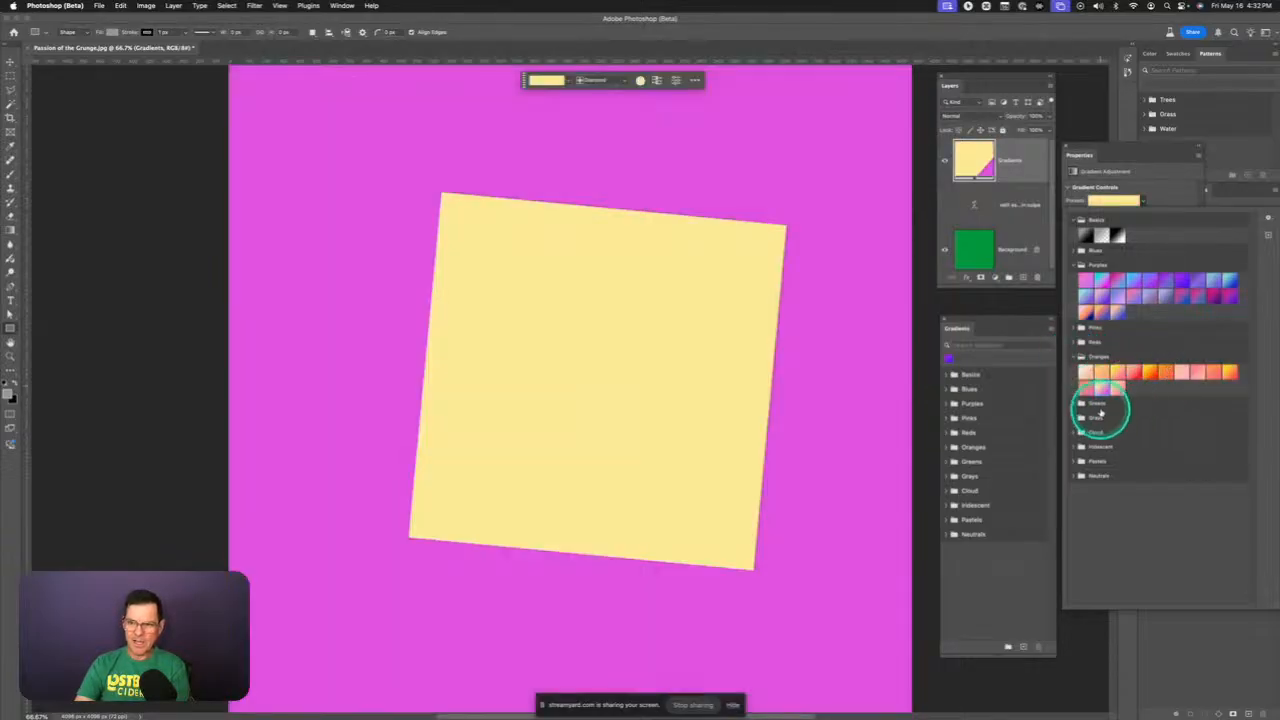
click(1082, 417)
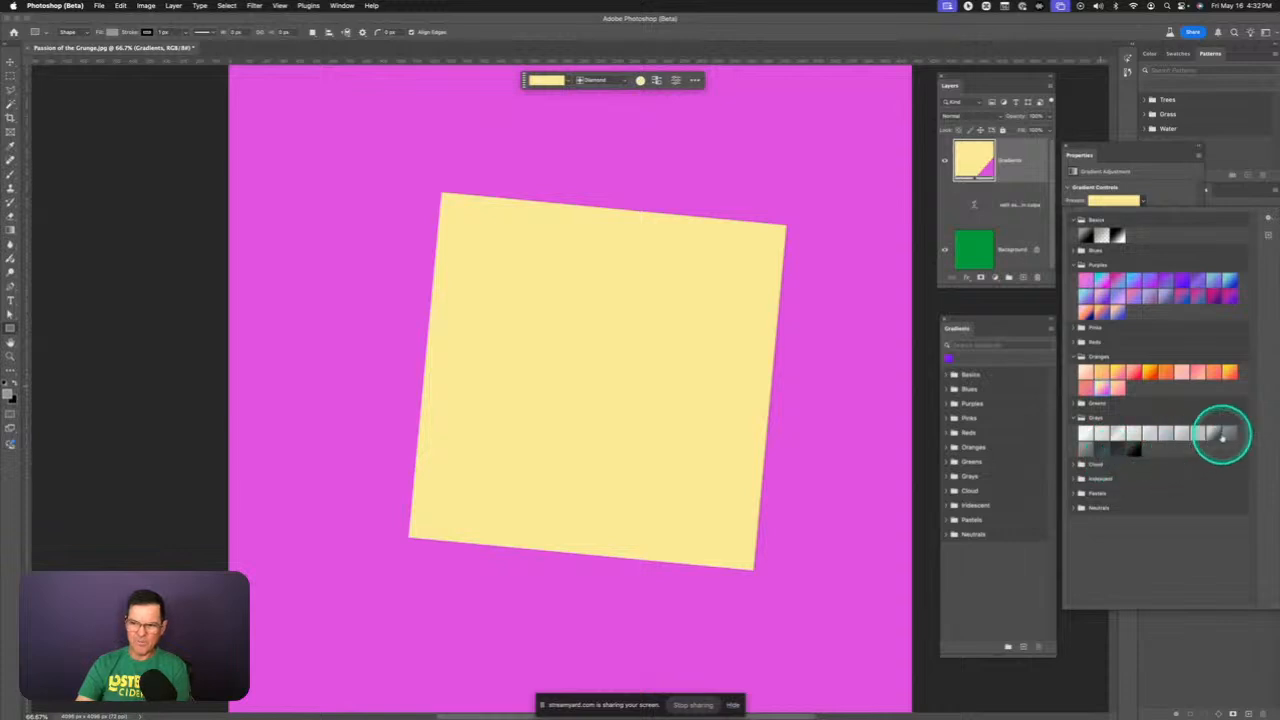
click(1211, 433)
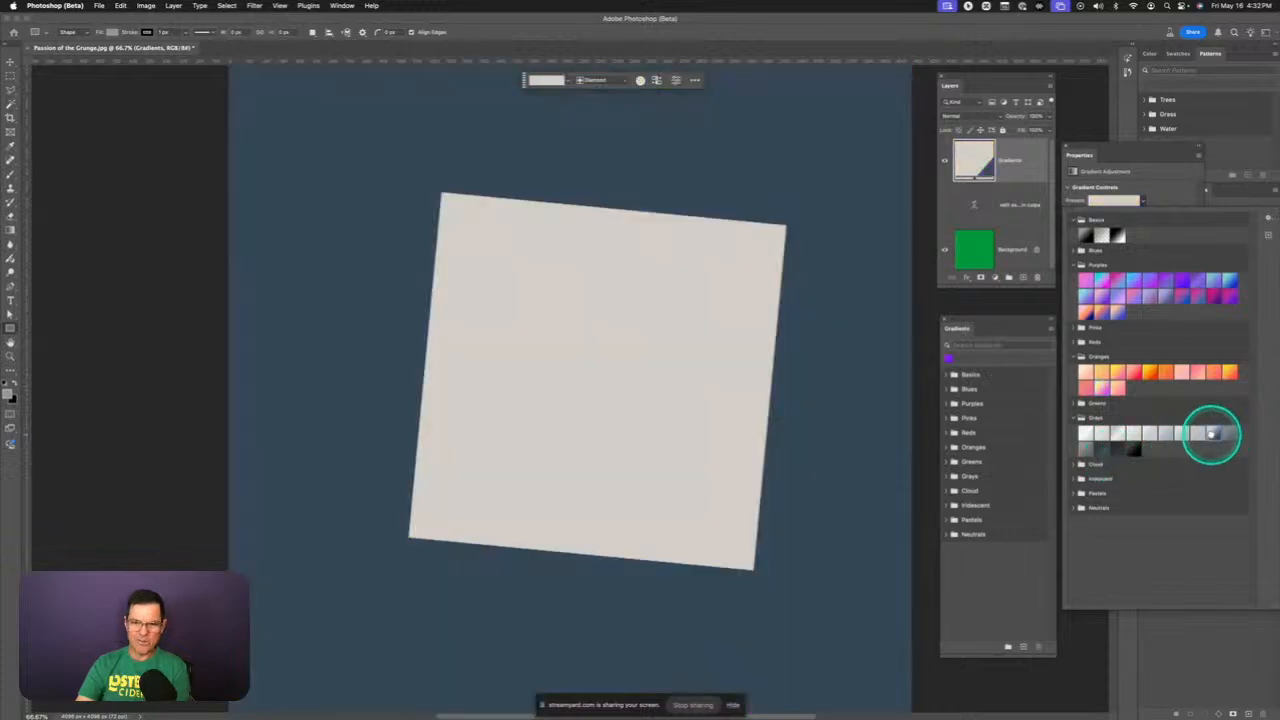
click(1143, 196)
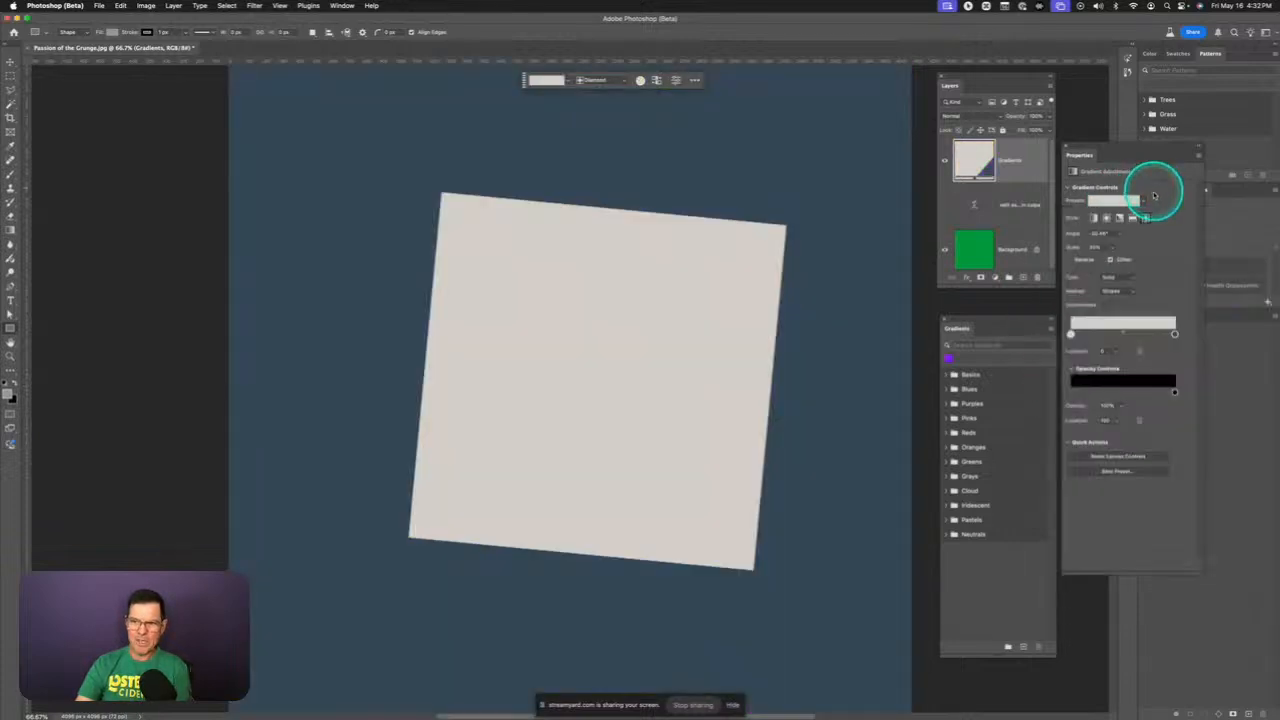
- Try the Radial, Linear and Angle styles on the gray and slate blue gradient, and undo the latest changes
click(1107, 218)
click(1093, 218)
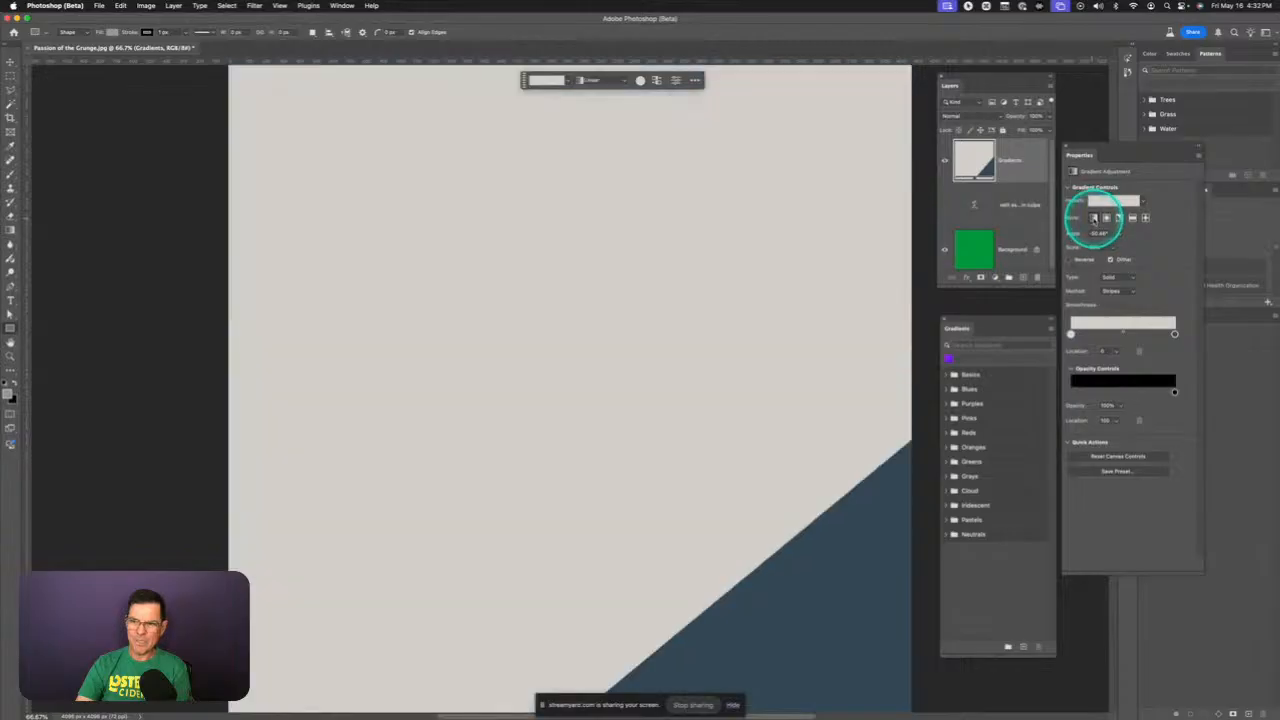
click(1119, 218)
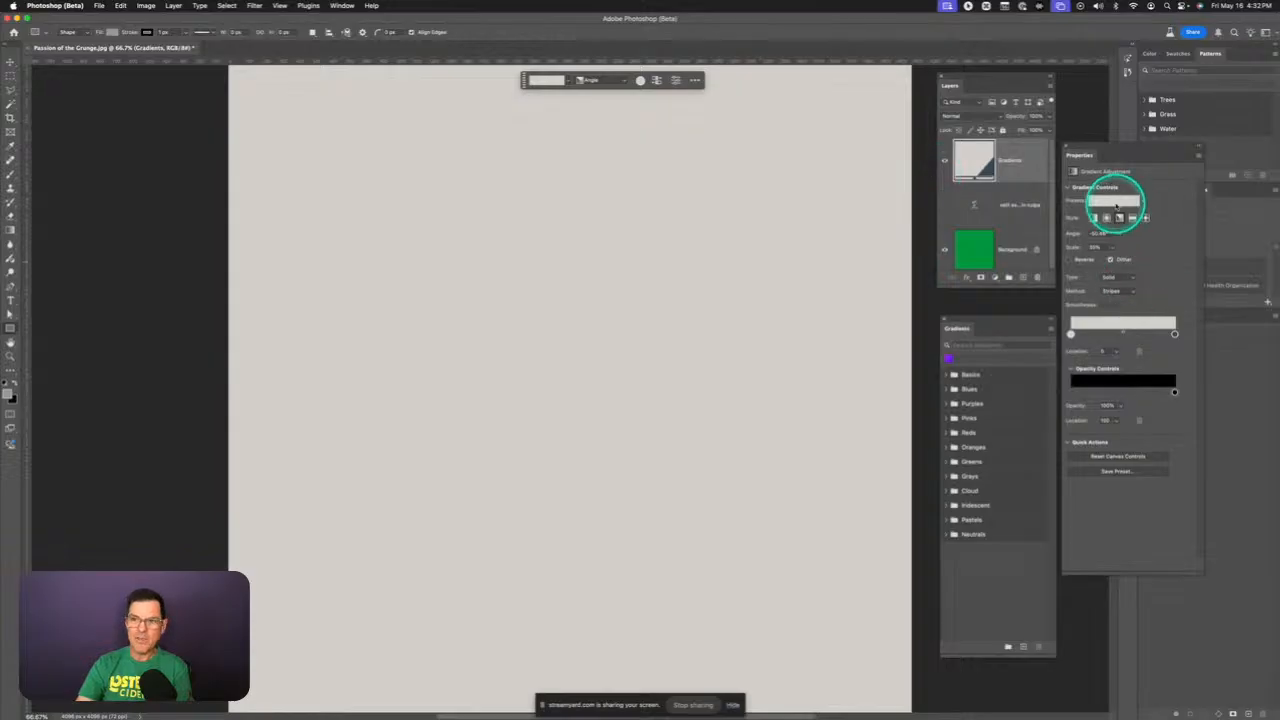
key(super+z)
key(super+z)
key(super+z)
key(super+z)
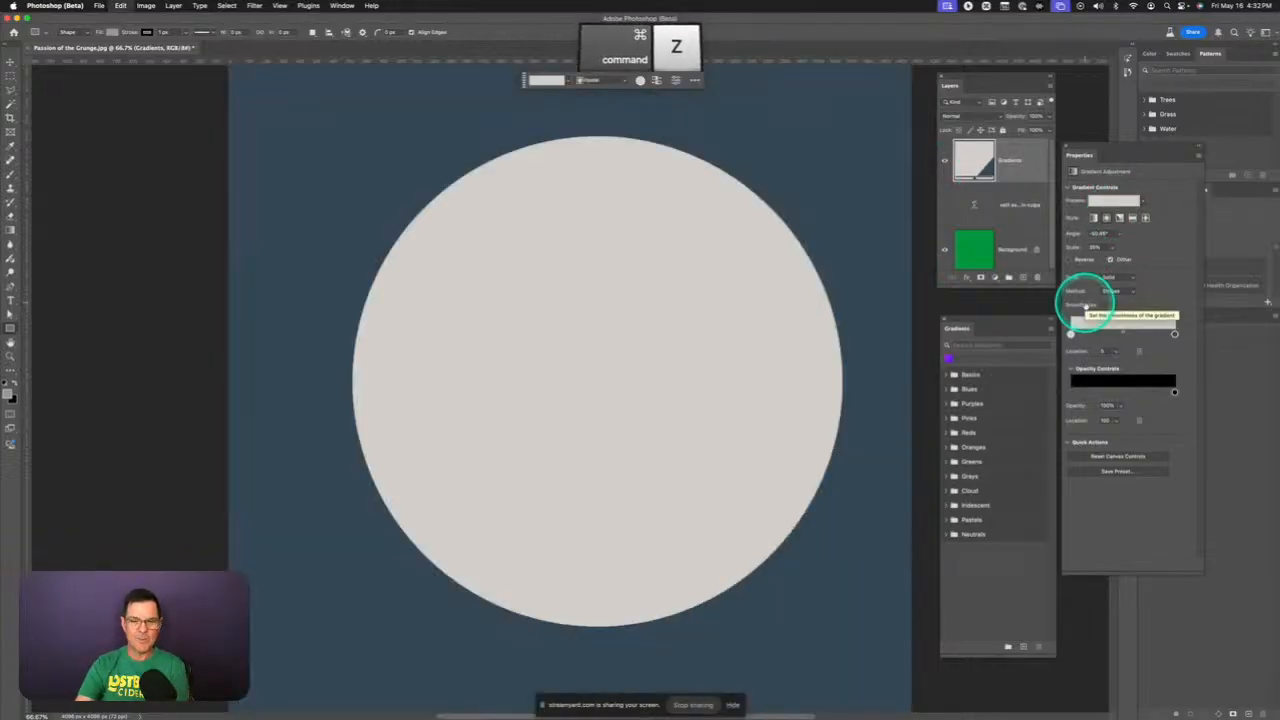
- Undo the recent gradient changes back to the diamond-style gradient with pink, orange, coral and dark blue bands
key(super+z)
key(super+z)
key(super+z)
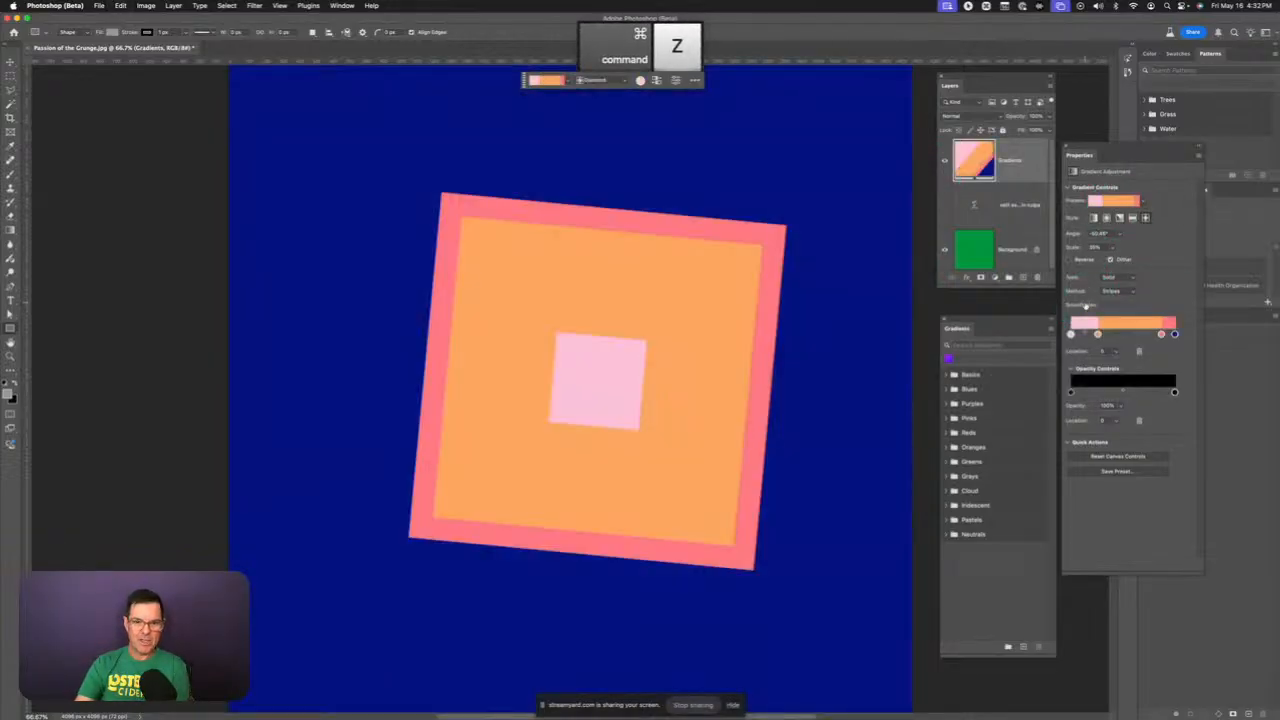
key(super+z)
key(super+z)
key(super+z)
key(super+z)
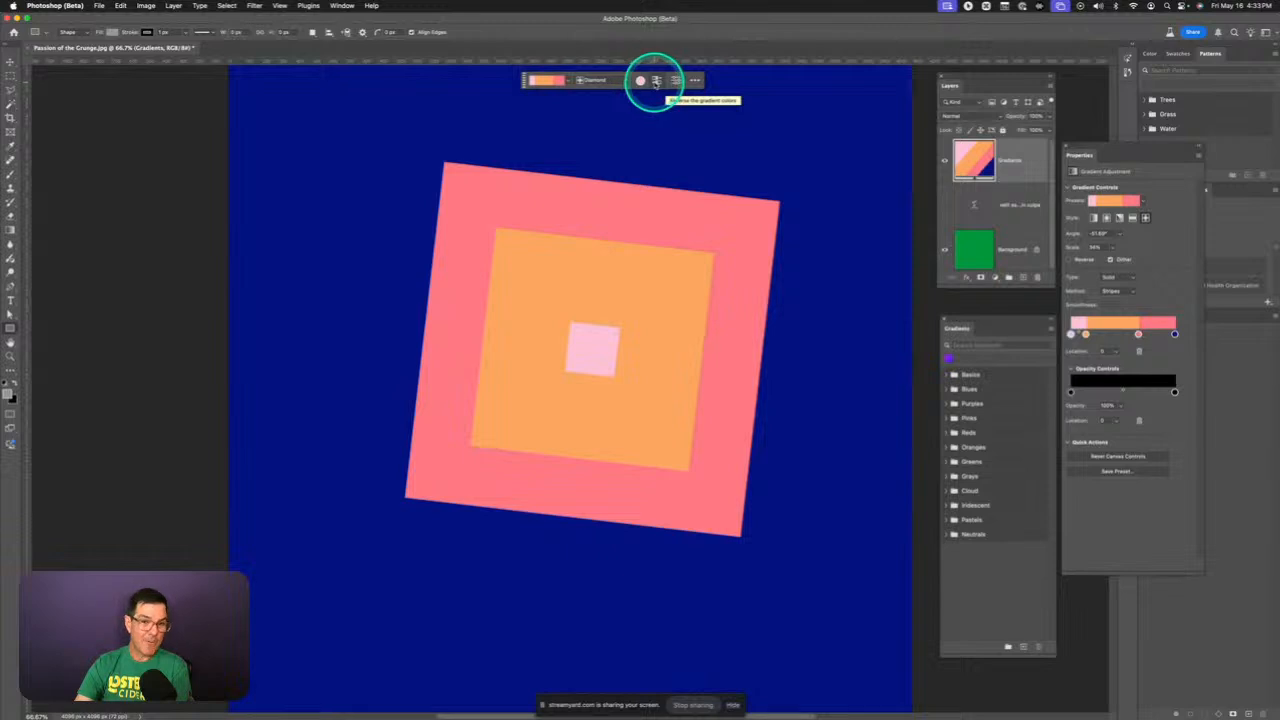
- Reverse the gradient colors and move the orange color stop to about 34% in the gradient's properties
click(655, 82)
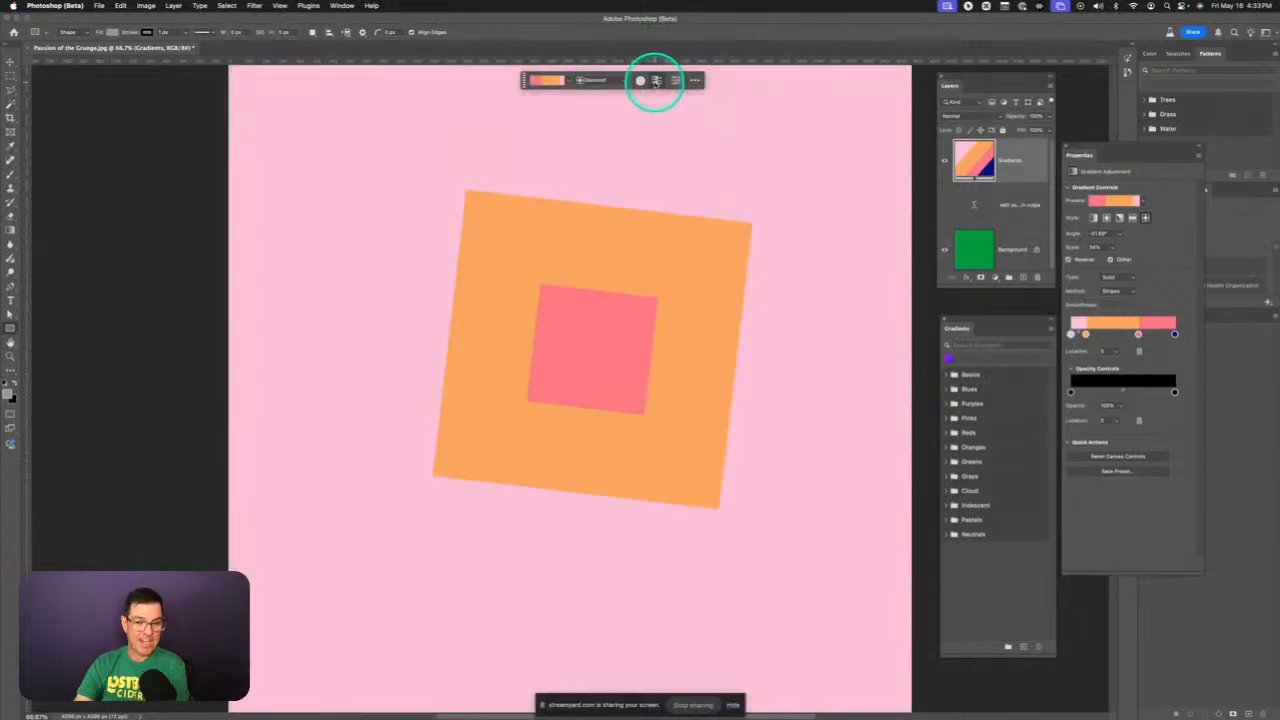
drag(1088, 334, 1112, 336)
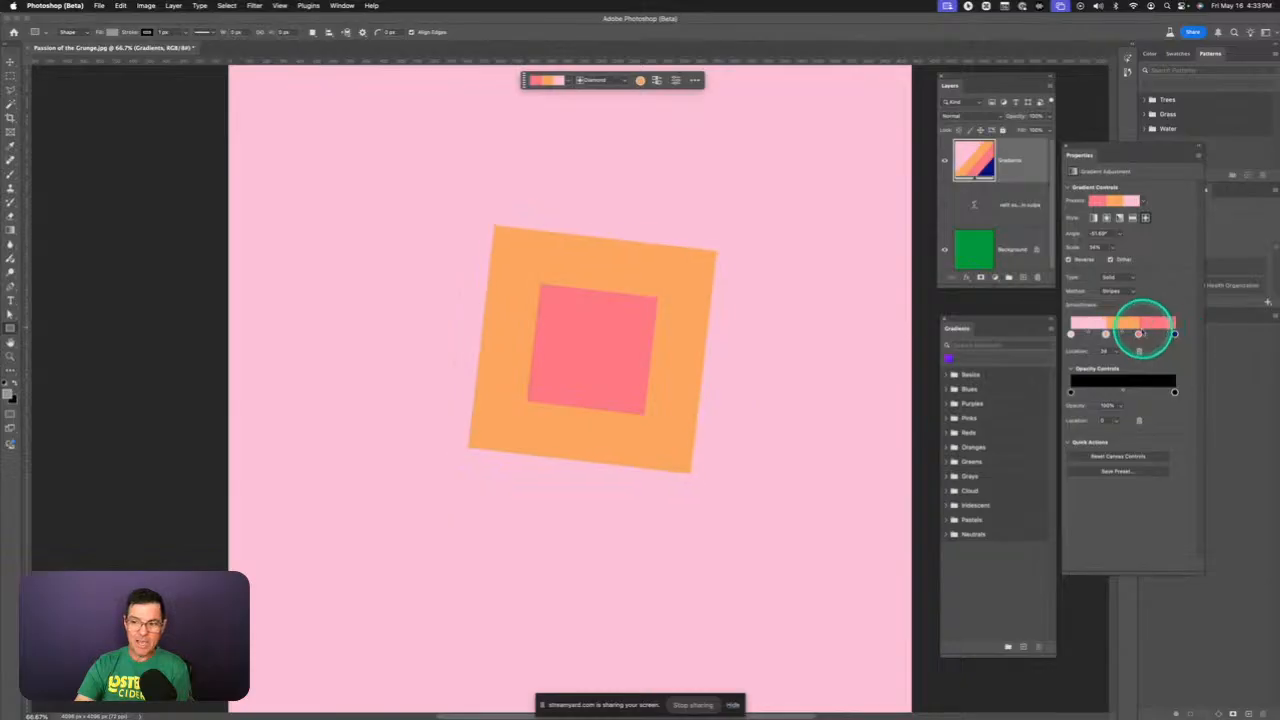
- Move the dark blue end stop inward to reveal a blue center, and add a gray stop between orange and coral
click(1173, 334)
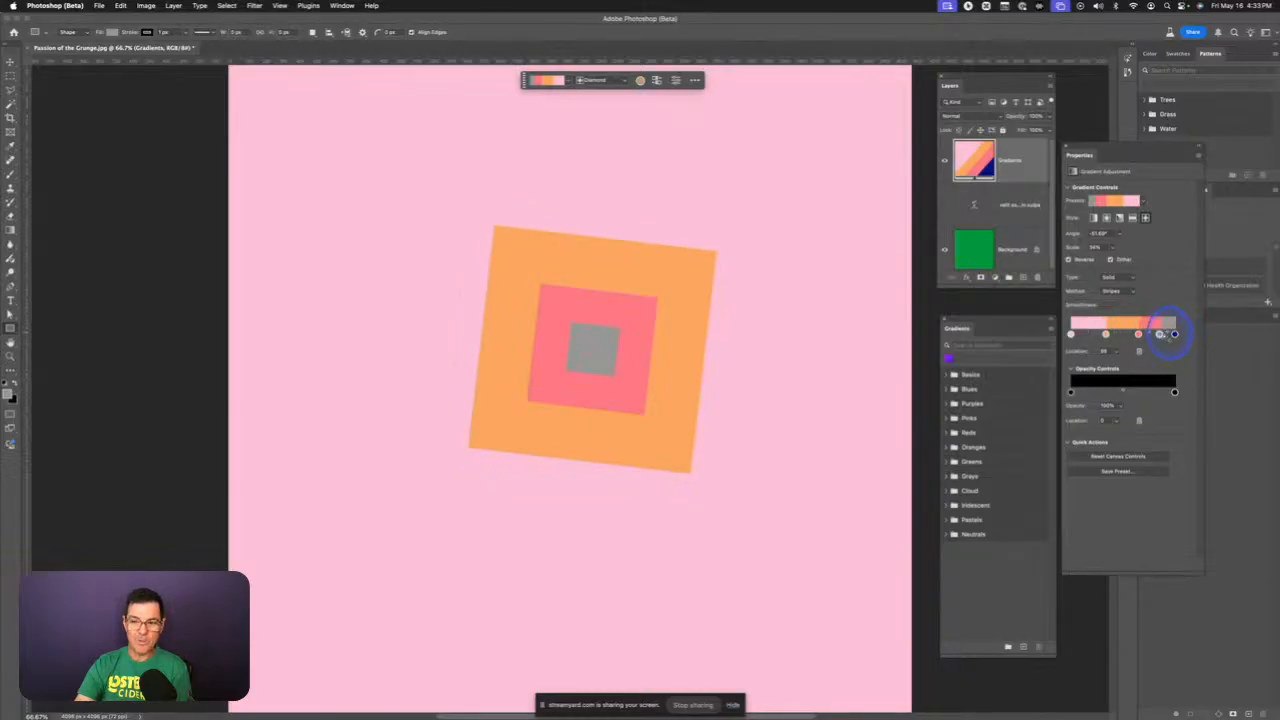
drag(1174, 334, 1100, 334)
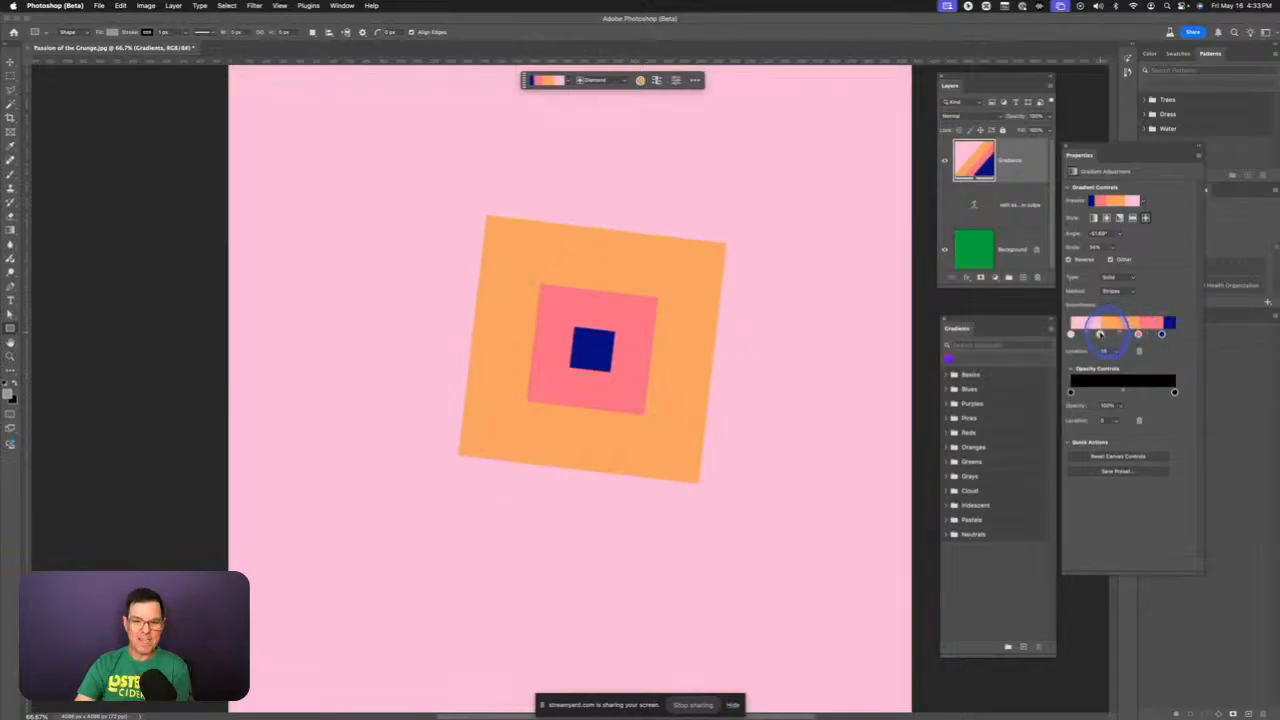
click(1127, 334)
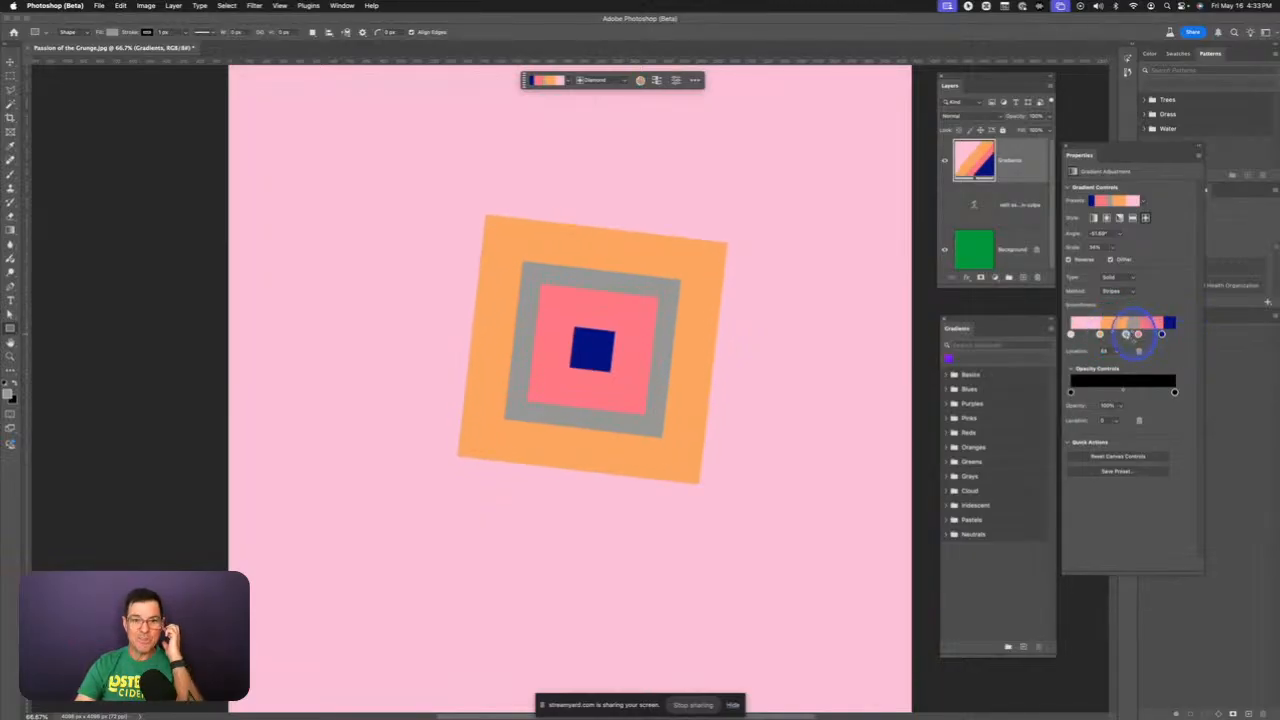
- Switch from the Rectangle tool to the Move tool
click(592, 348)
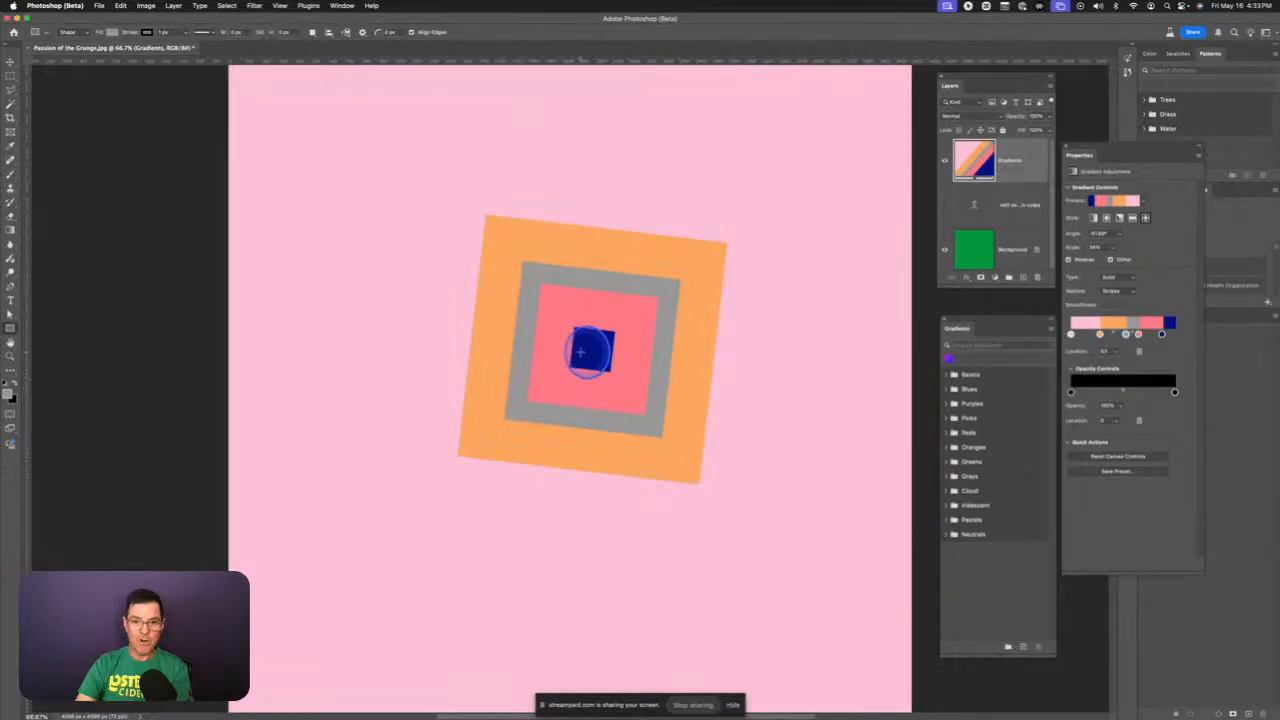
key(Return)
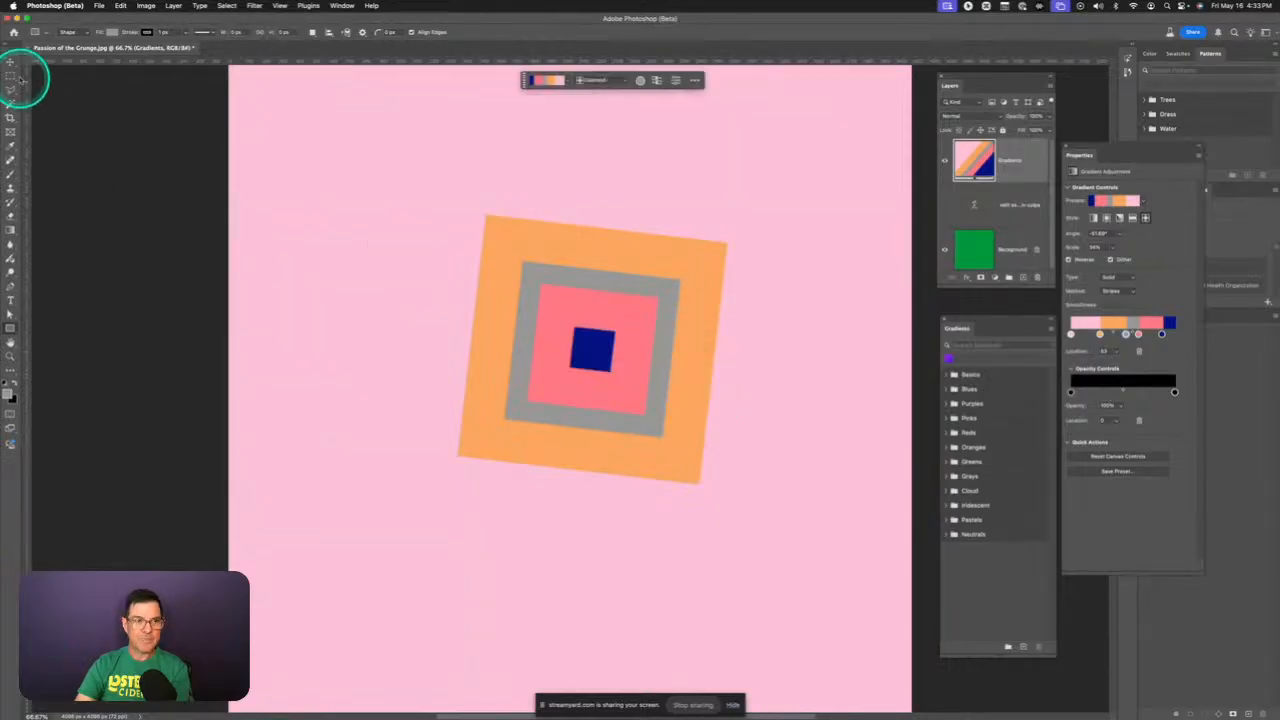
click(12, 62)
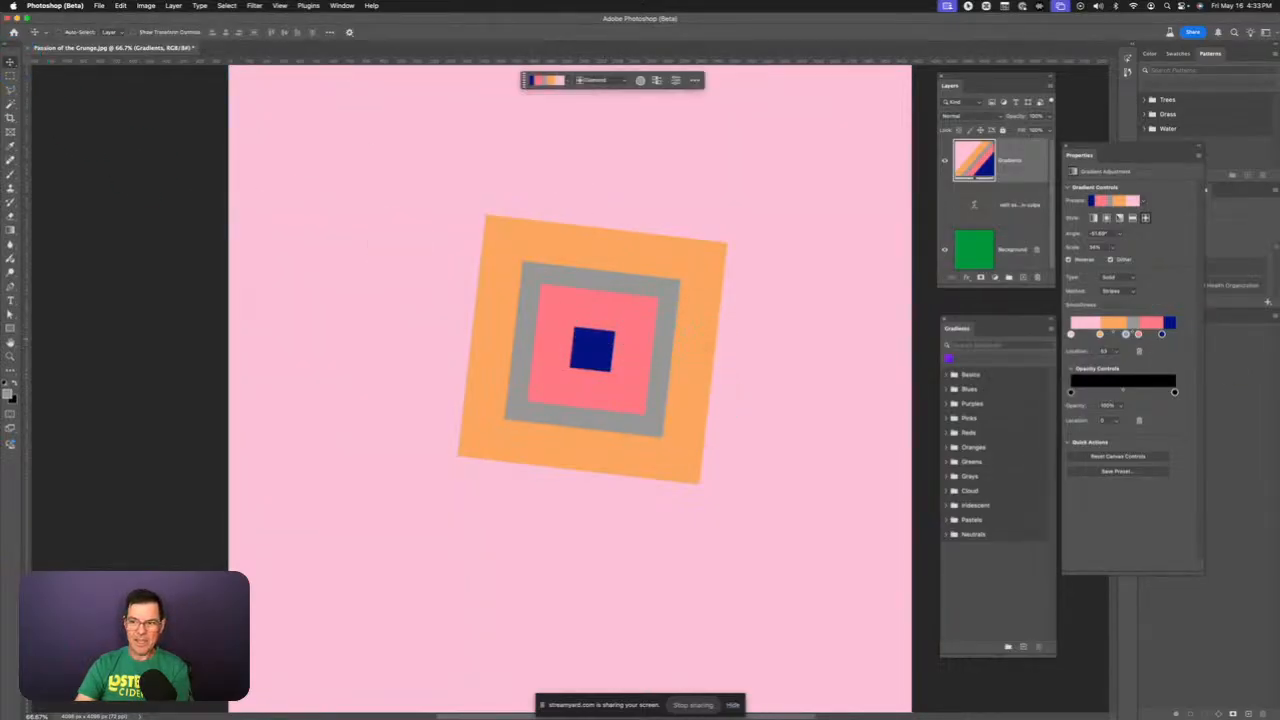
click(1217, 374)
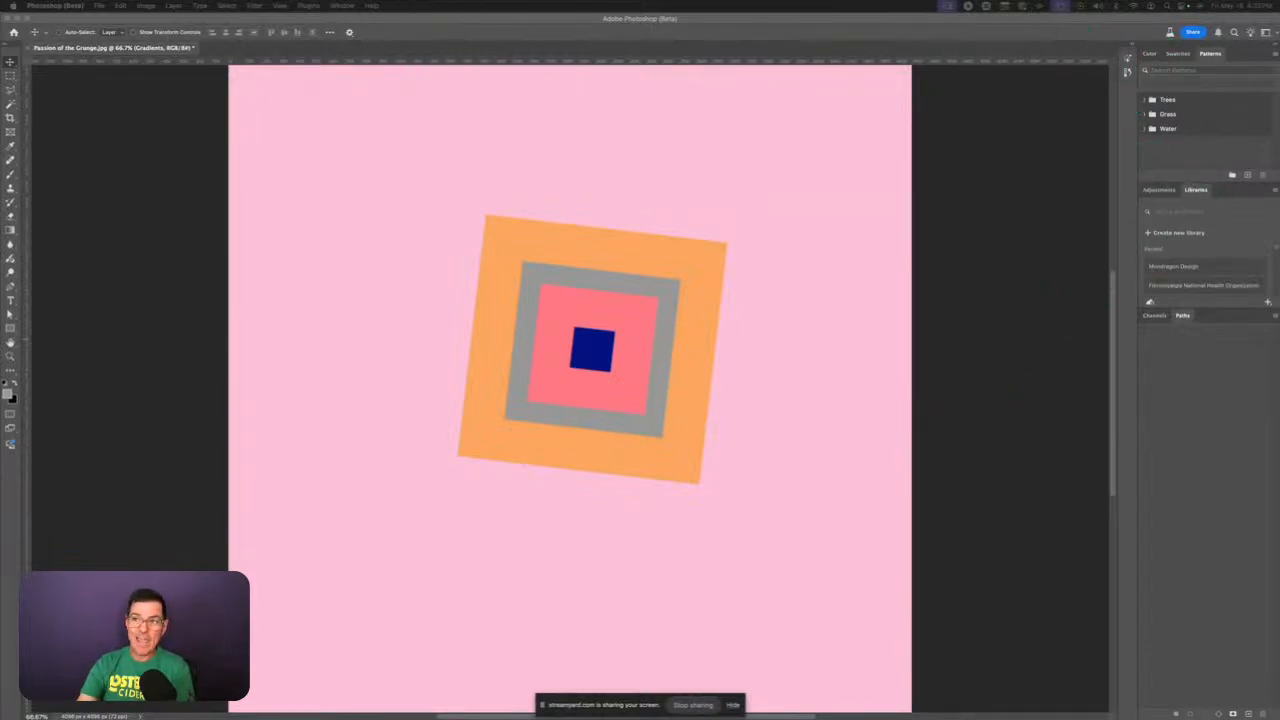
click(1266, 35)
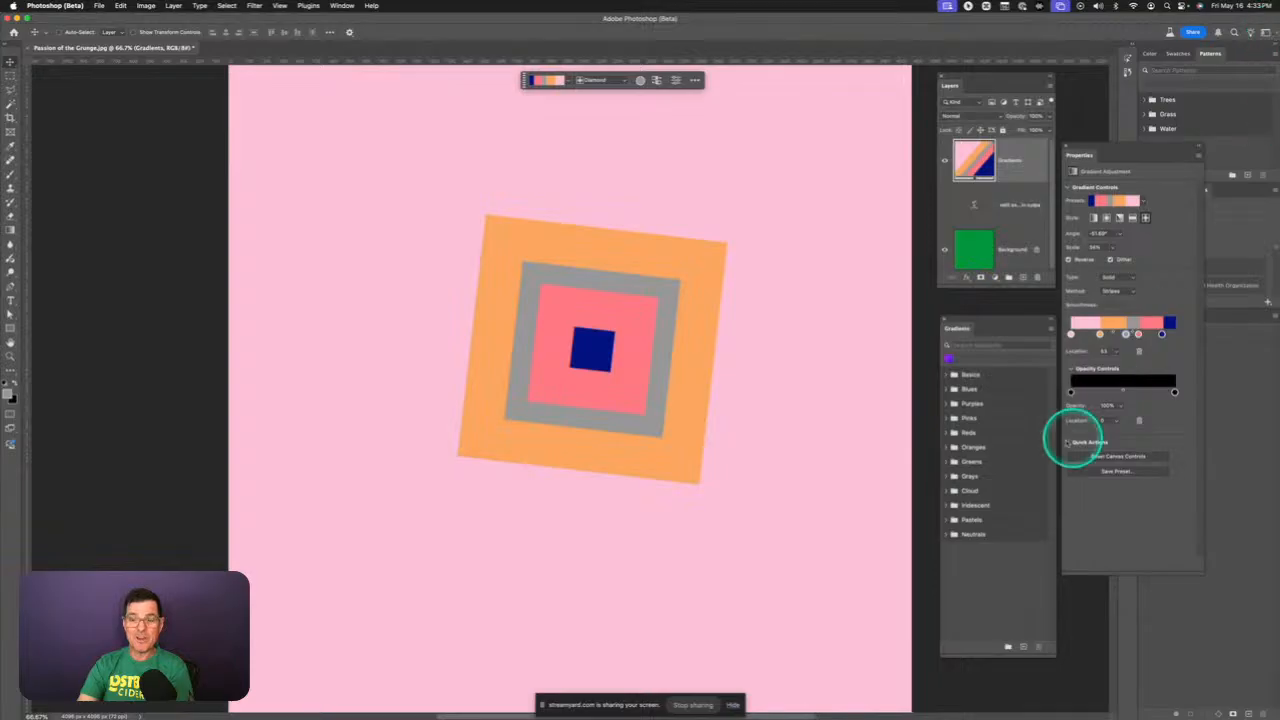